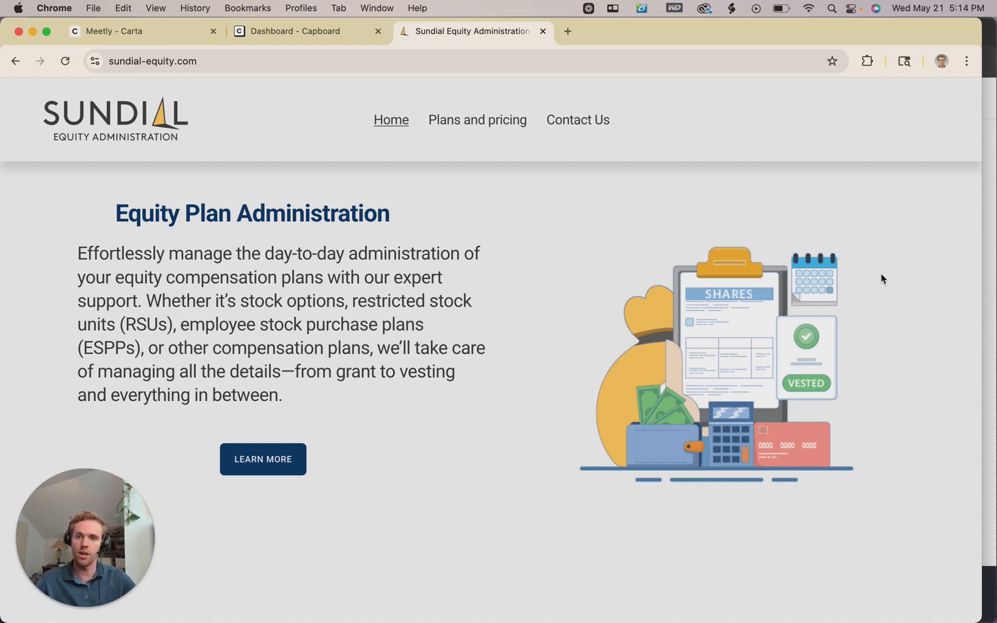
# Switch to Meetly's dashboard in the Carta tab and look it over.
pyautogui.click(102, 36)
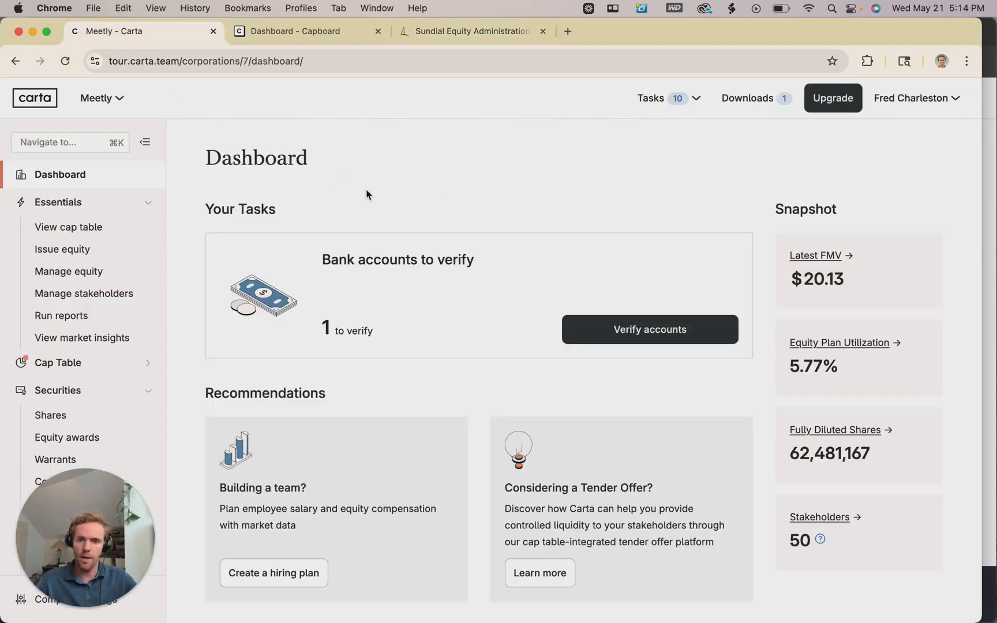
pyautogui.scroll(-4, 177, 278)
pyautogui.scroll(4, 176, 278)
pyautogui.scroll(-3, 100, 338)
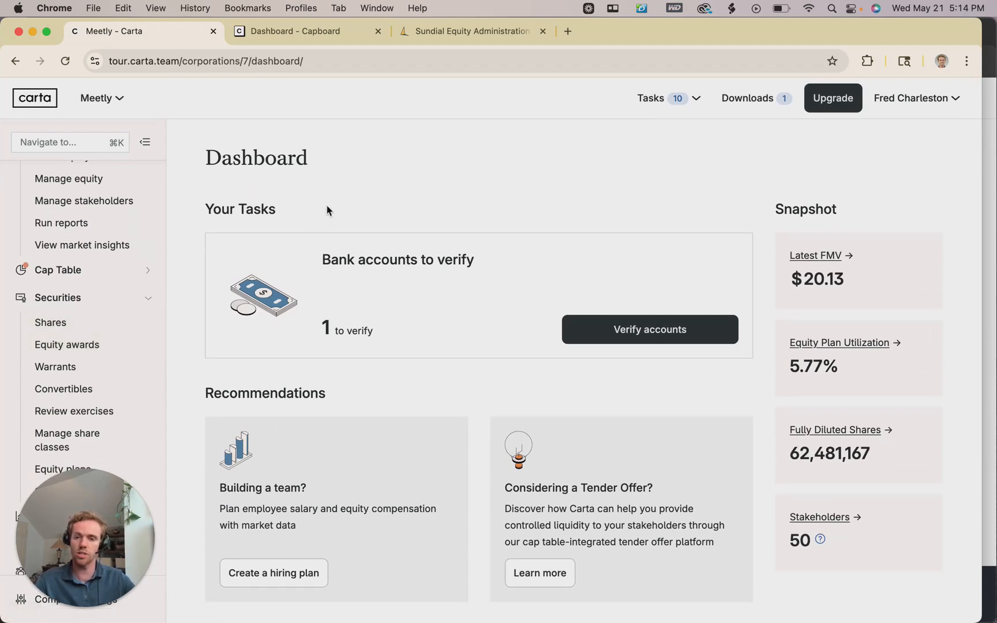
pyautogui.scroll(2, 62, 229)
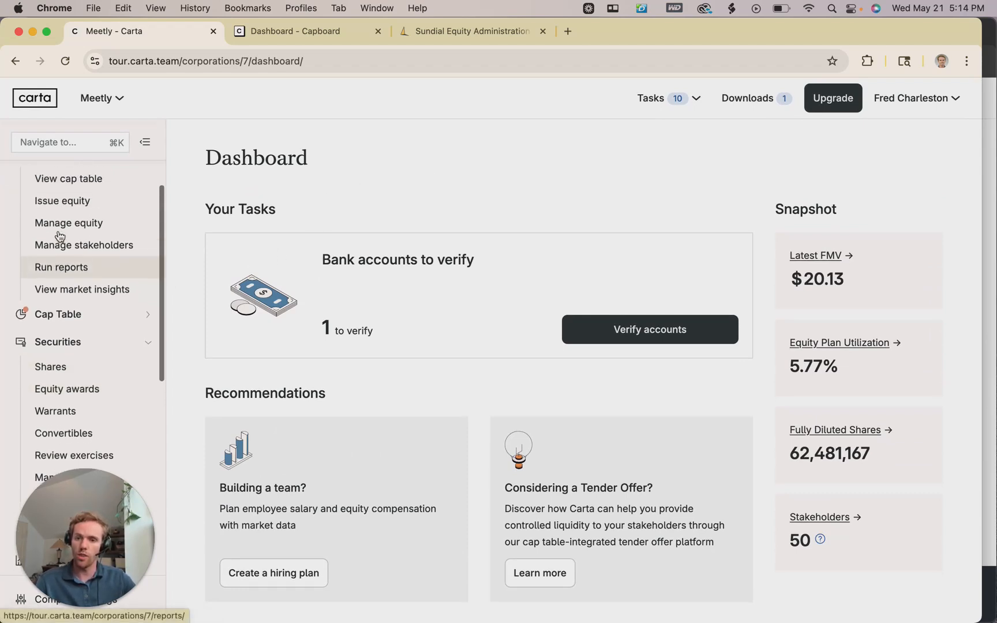
pyautogui.scroll(-4, 60, 236)
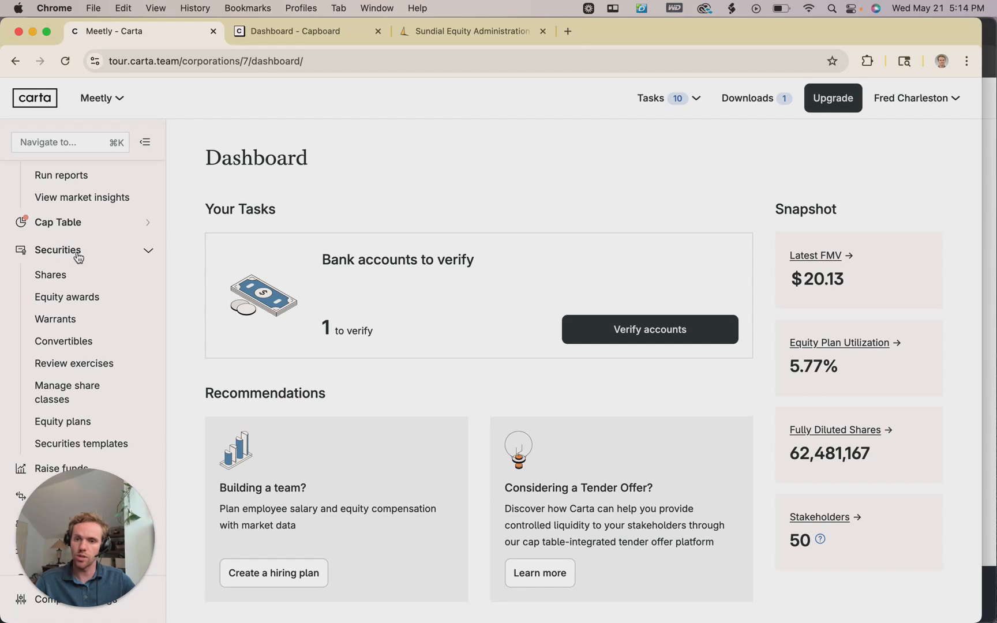
# Open Equity awards under Securities to list Meetly's option grants.
pyautogui.click(63, 254)
pyautogui.click(59, 255)
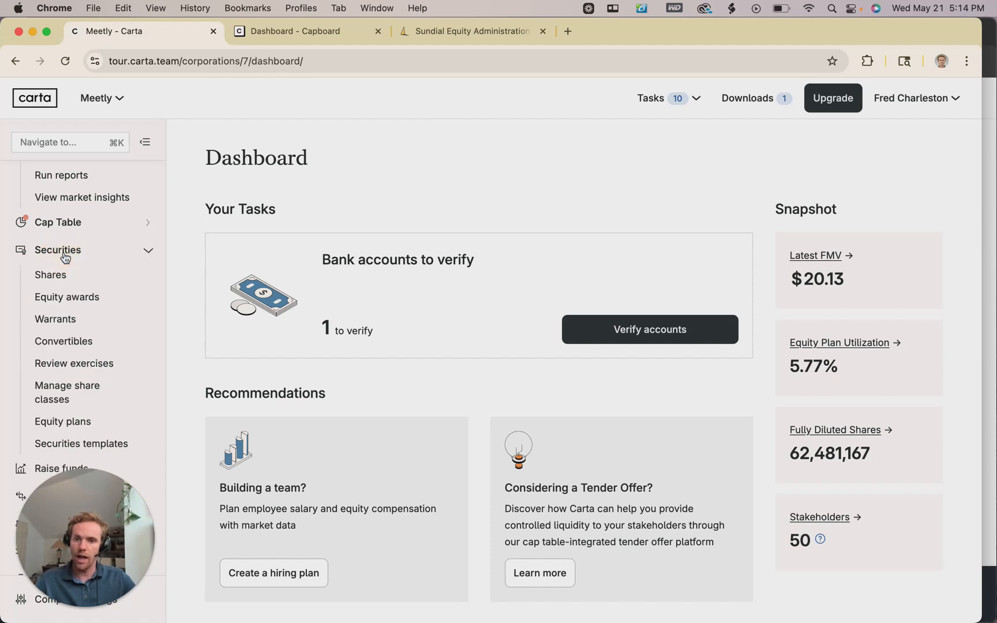
pyautogui.click(59, 301)
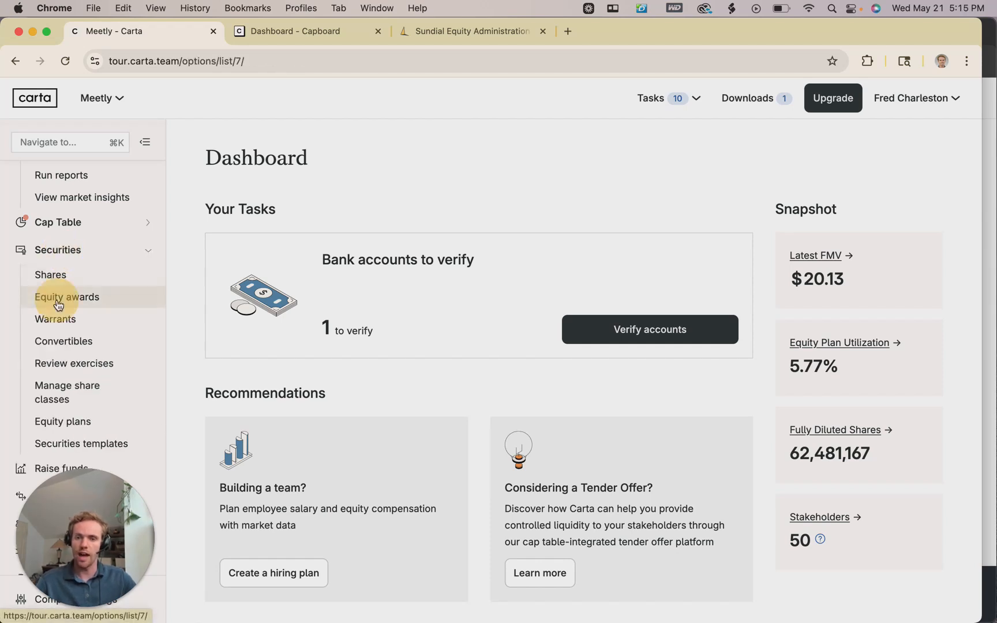
pyautogui.scroll(-10, 387, 330)
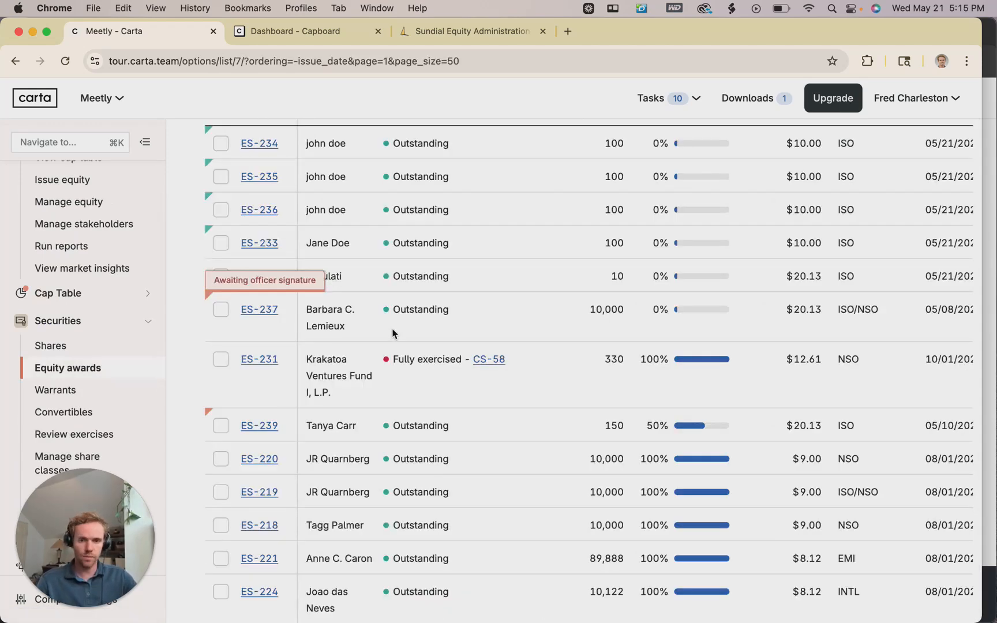
pyautogui.scroll(11, 392, 330)
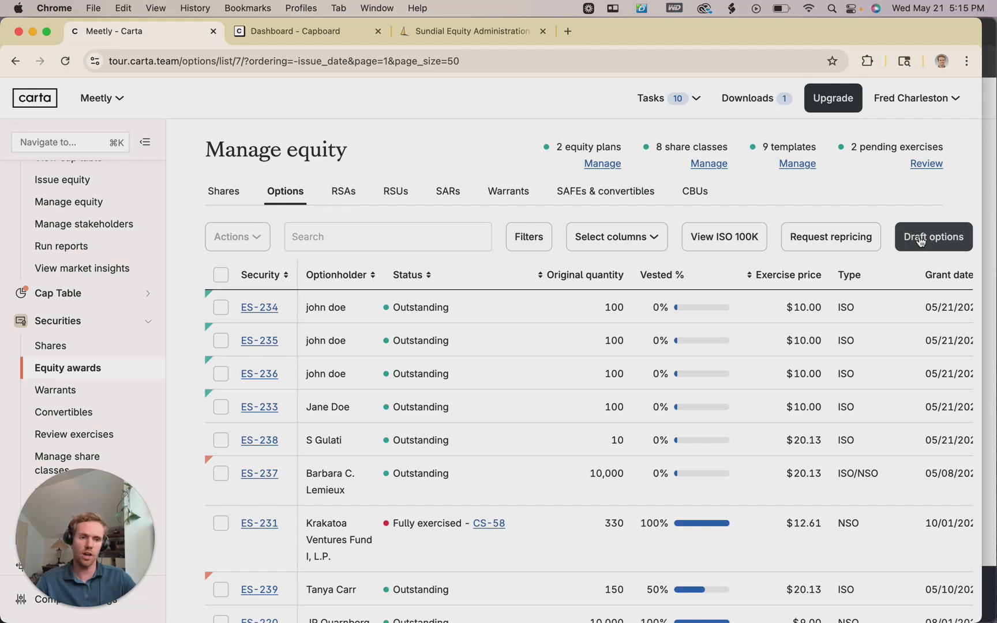
# Browse the Options drafts list and start a new options draft set.
pyautogui.click(921, 241)
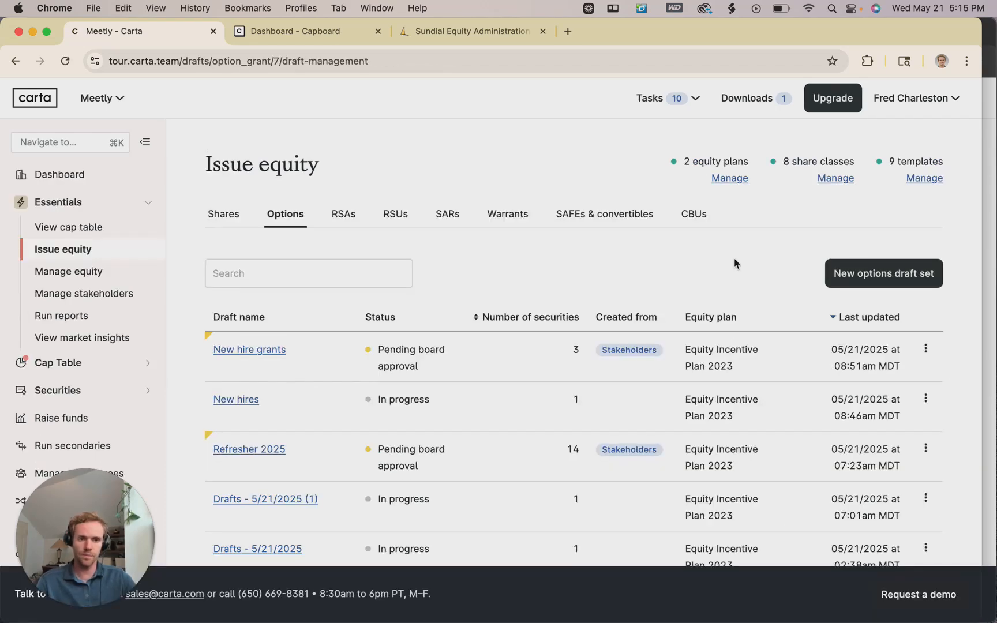
pyautogui.scroll(-3, 503, 336)
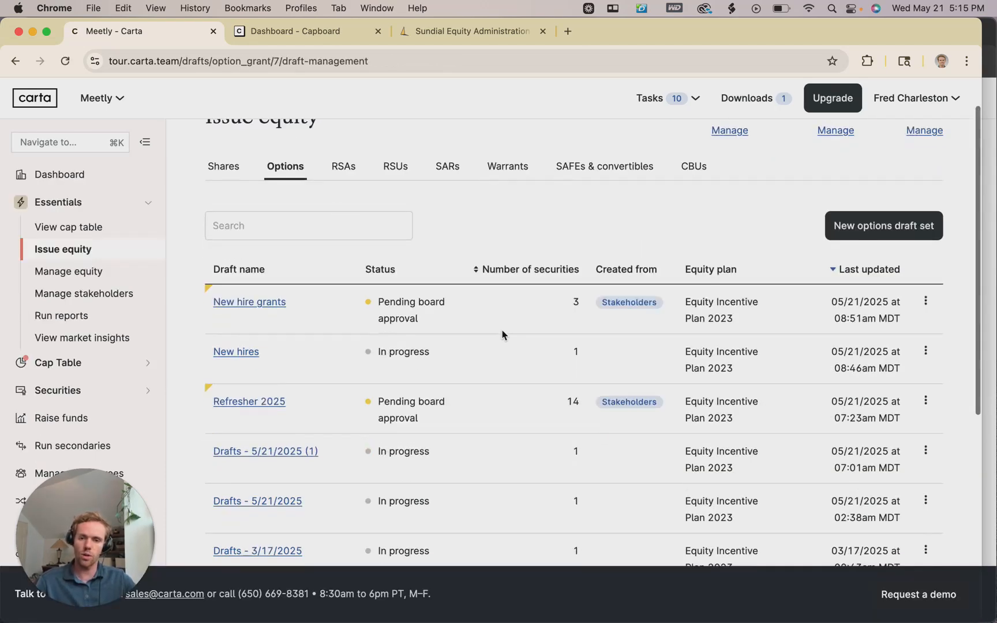
pyautogui.scroll(-3, 264, 401)
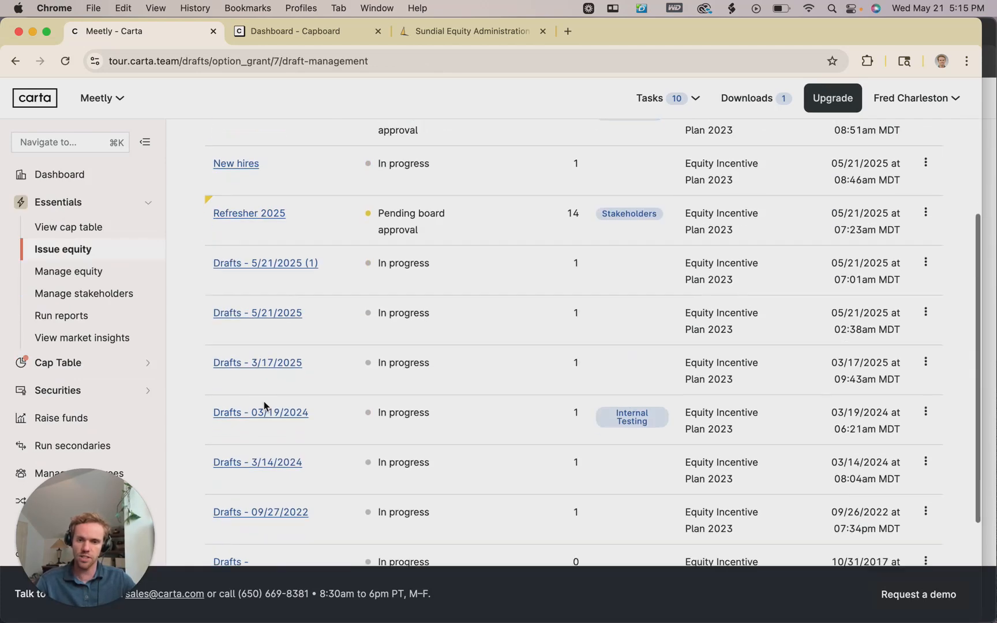
pyautogui.scroll(5, 263, 400)
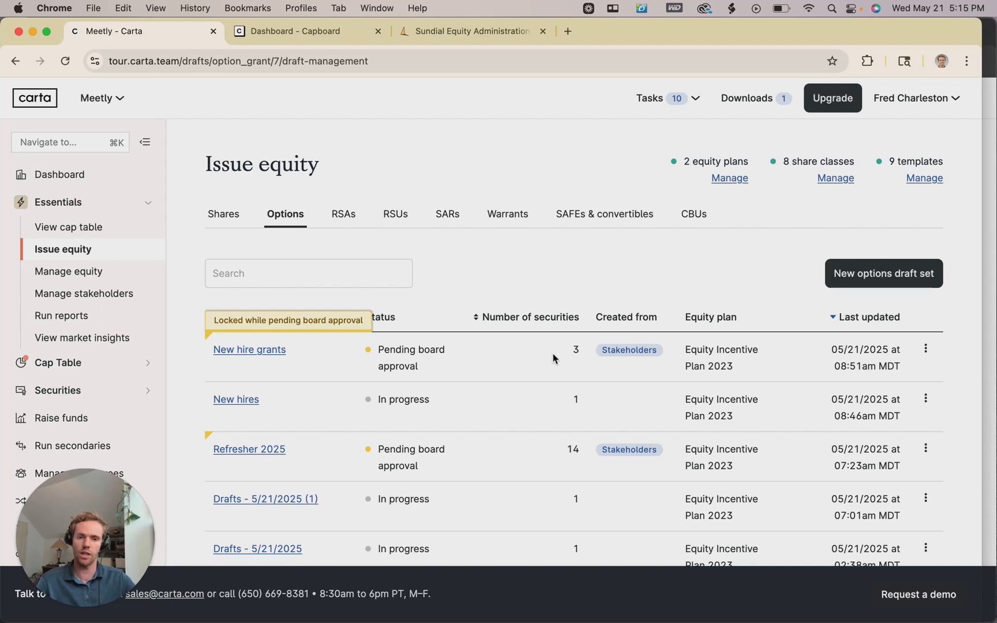
pyautogui.scroll(-4, 573, 359)
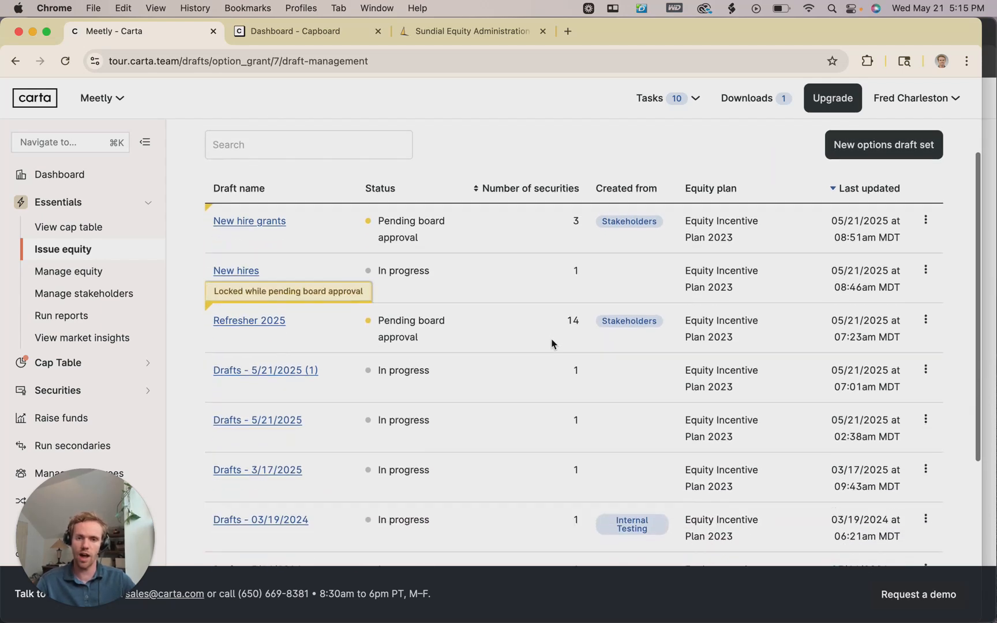
pyautogui.scroll(1, 553, 360)
pyautogui.scroll(3, 552, 363)
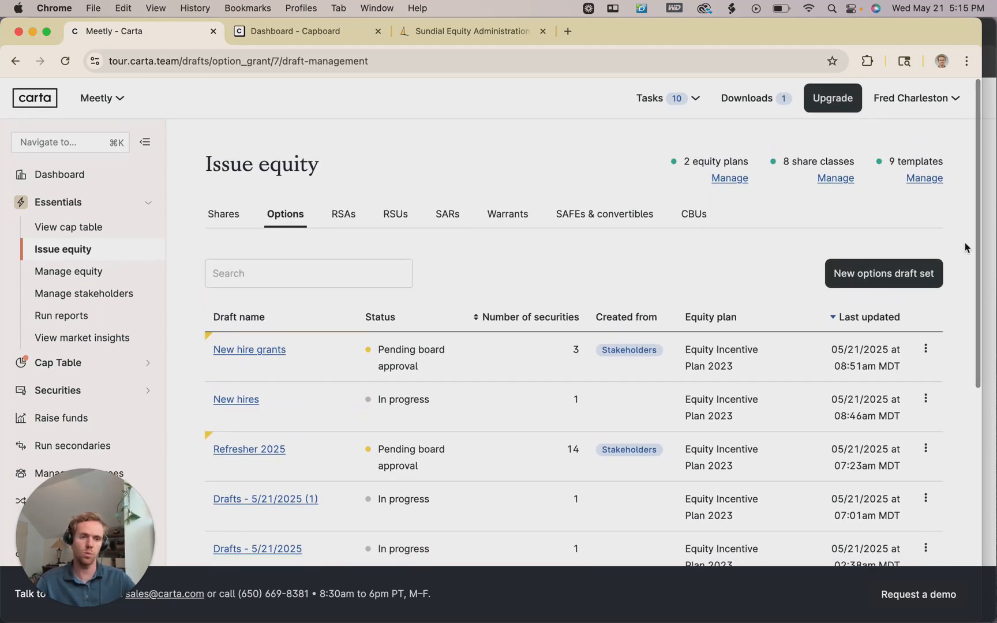
pyautogui.click(885, 279)
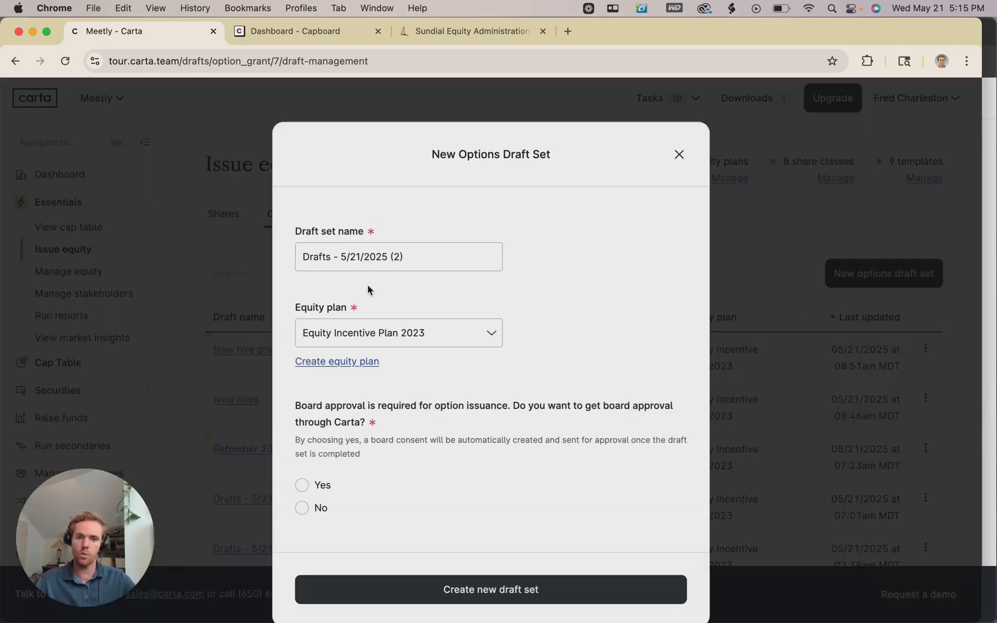
# Create a draft set under Equity Incentive Plan 2023, choosing No for Carta board approval.
pyautogui.click(442, 335)
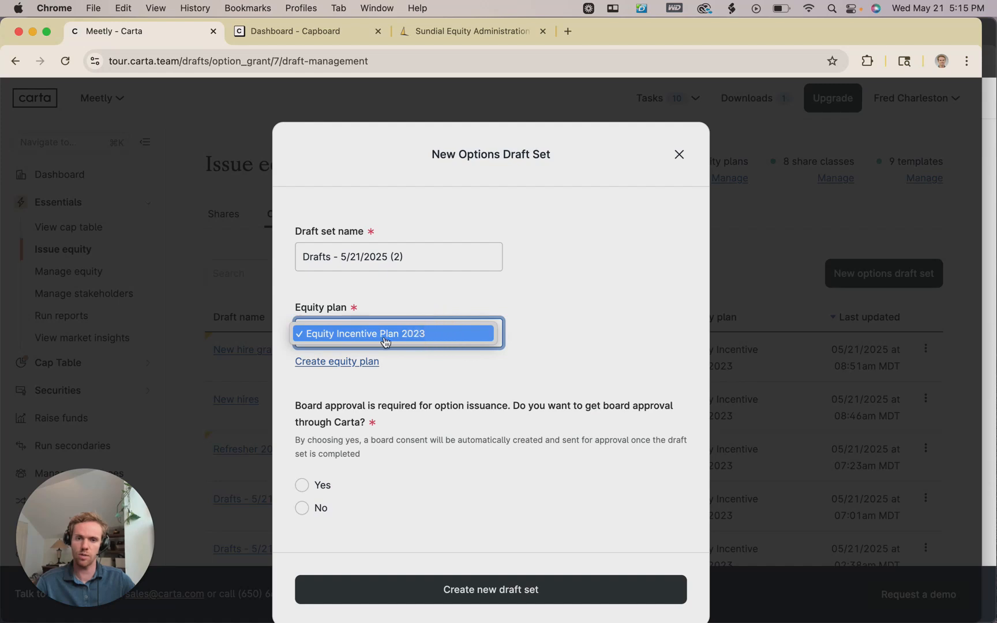
pyautogui.click(473, 337)
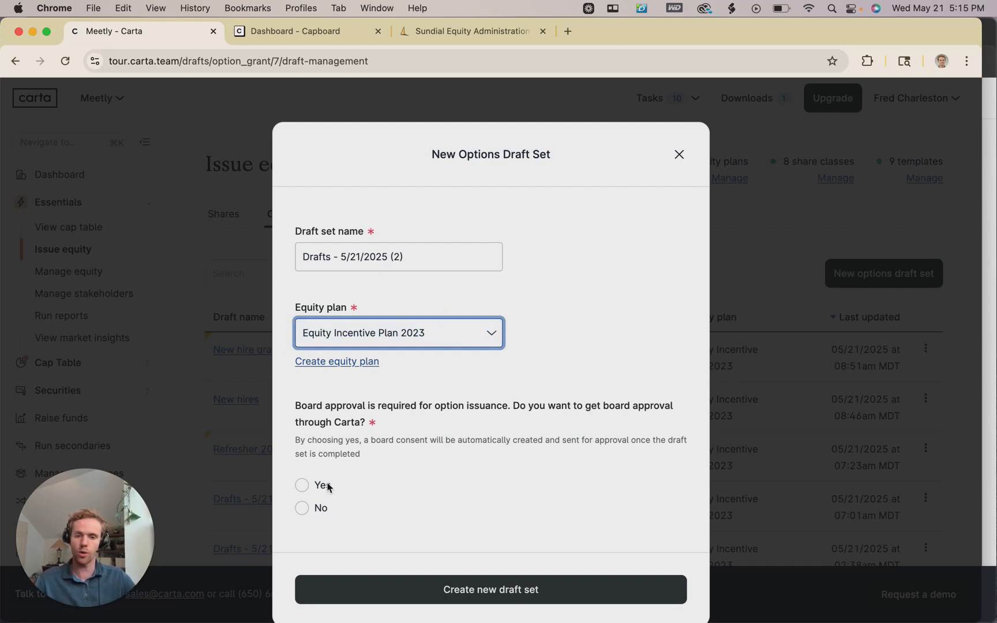
pyautogui.click(303, 509)
pyautogui.click(426, 587)
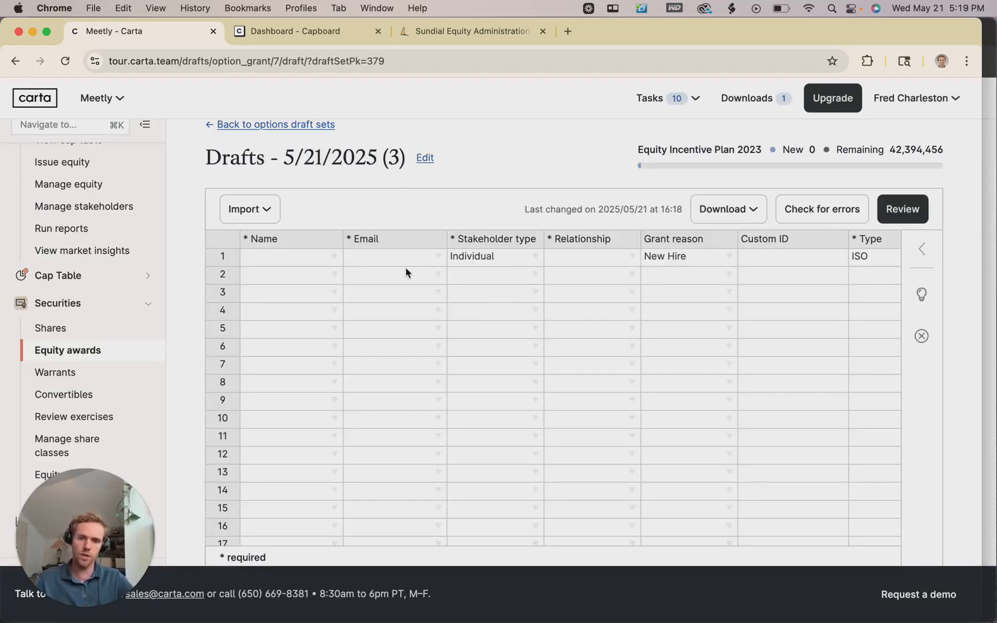
pyautogui.scroll(1, 453, 283)
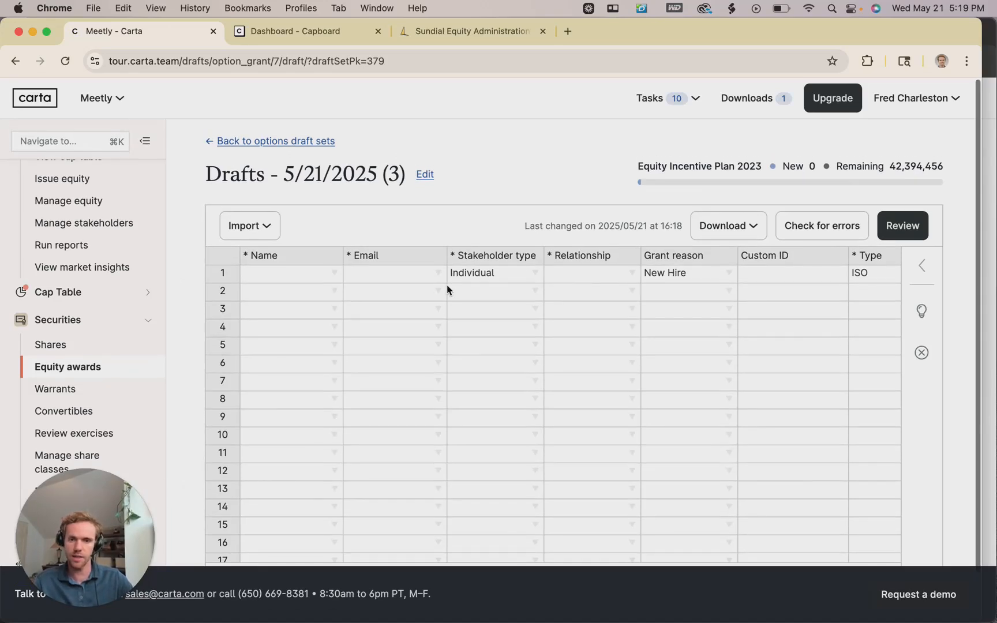
pyautogui.scroll(-1, 381, 229)
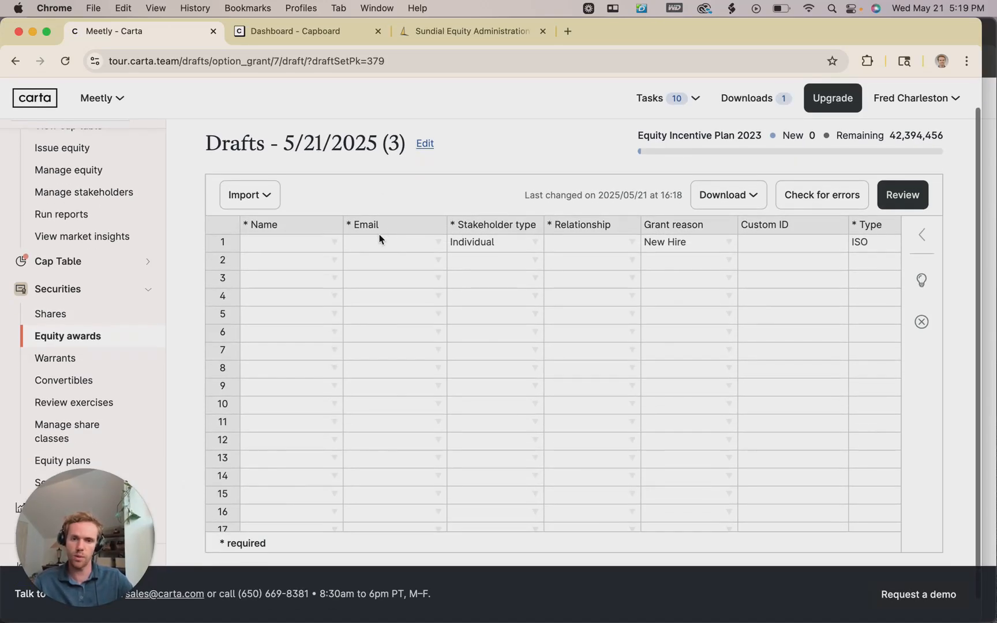
pyautogui.hscroll(6, 400, 269)
pyautogui.hscroll(5, 406, 265)
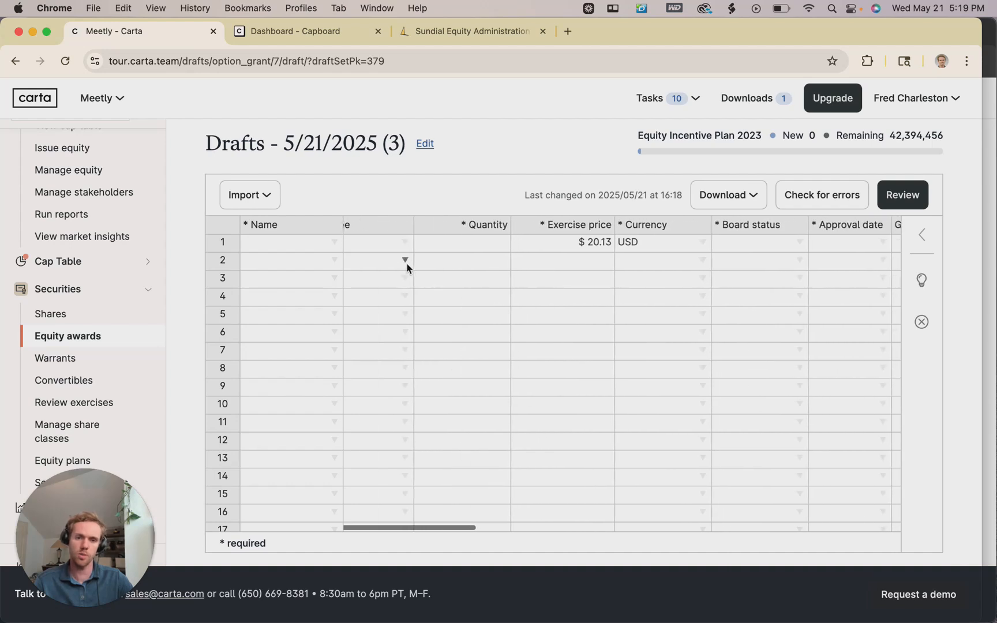
pyautogui.hscroll(-2, 369, 295)
pyautogui.scroll(-2, 334, 311)
pyautogui.scroll(-8, 317, 311)
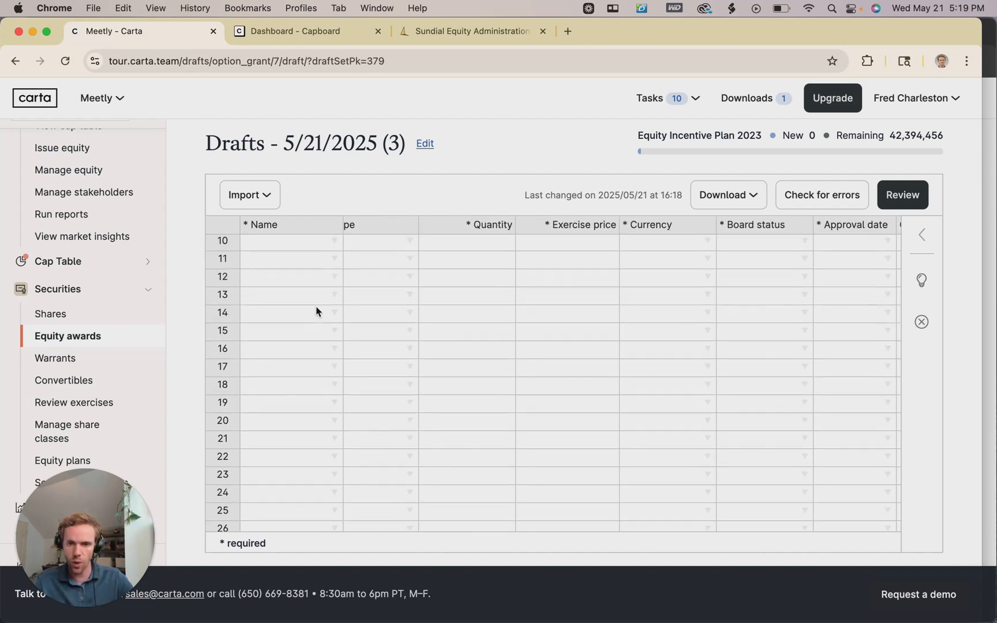
pyautogui.scroll(11, 316, 312)
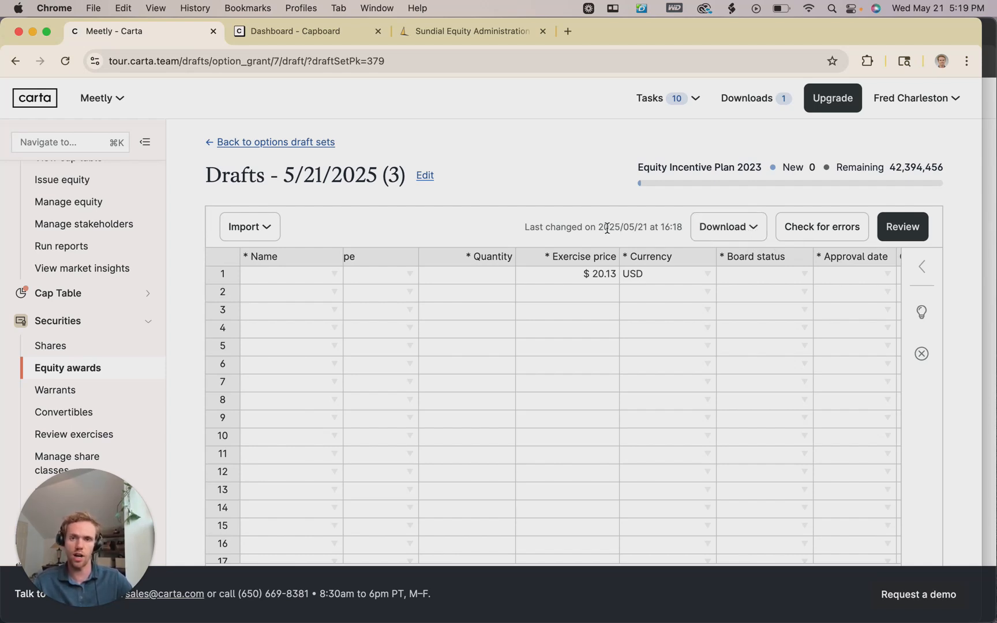
pyautogui.hscroll(10, 534, 330)
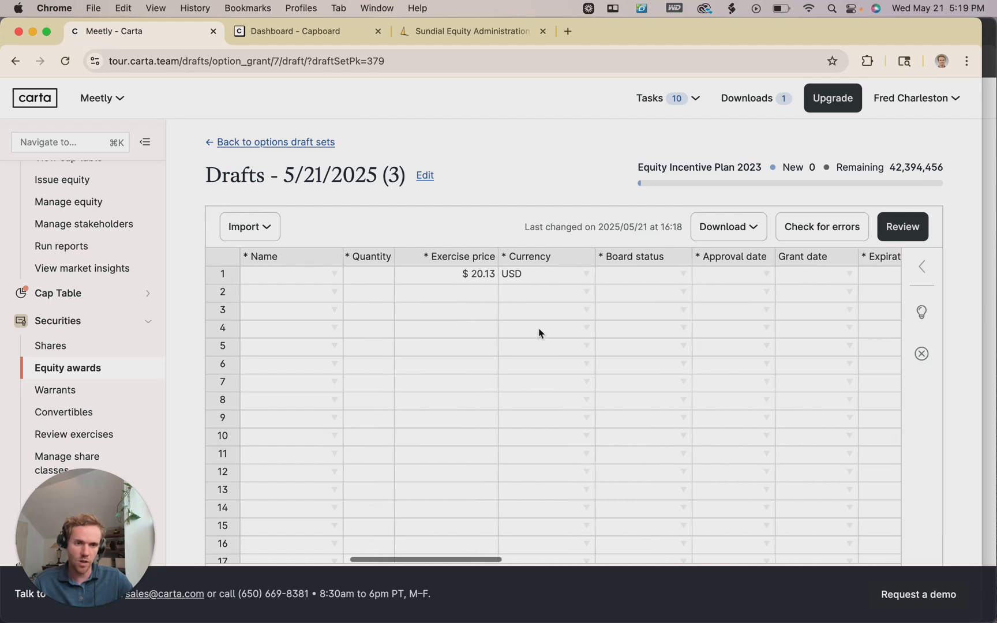
pyautogui.hscroll(8, 541, 327)
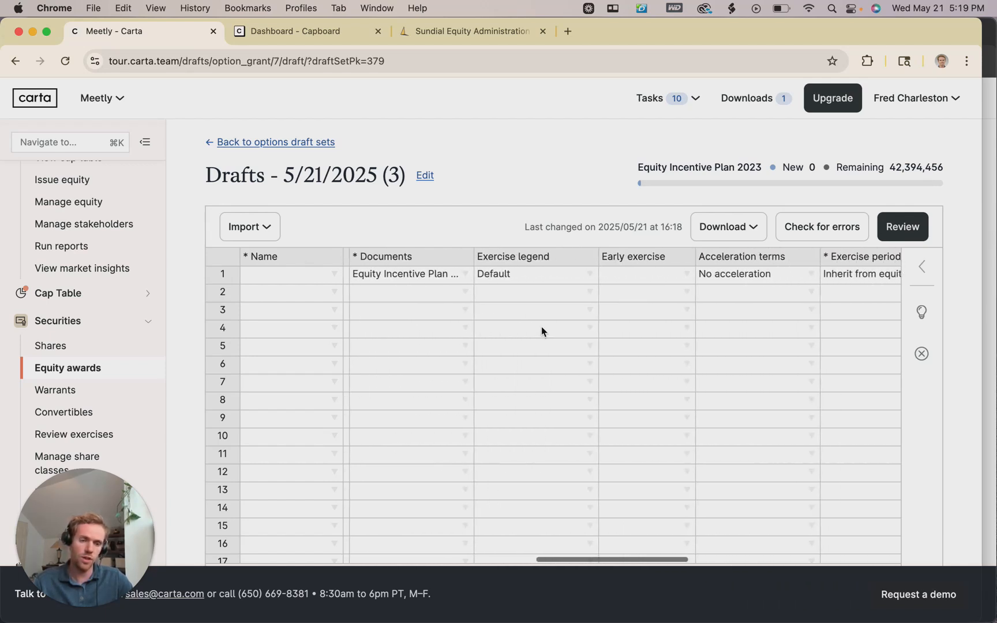
pyautogui.hscroll(8, 811, 267)
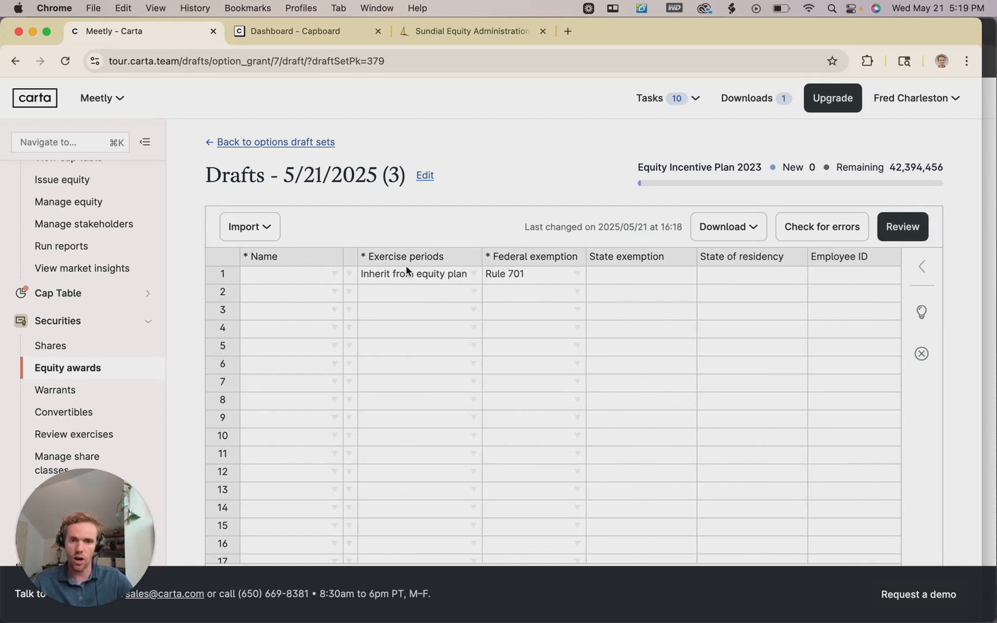
pyautogui.hscroll(-10, 708, 266)
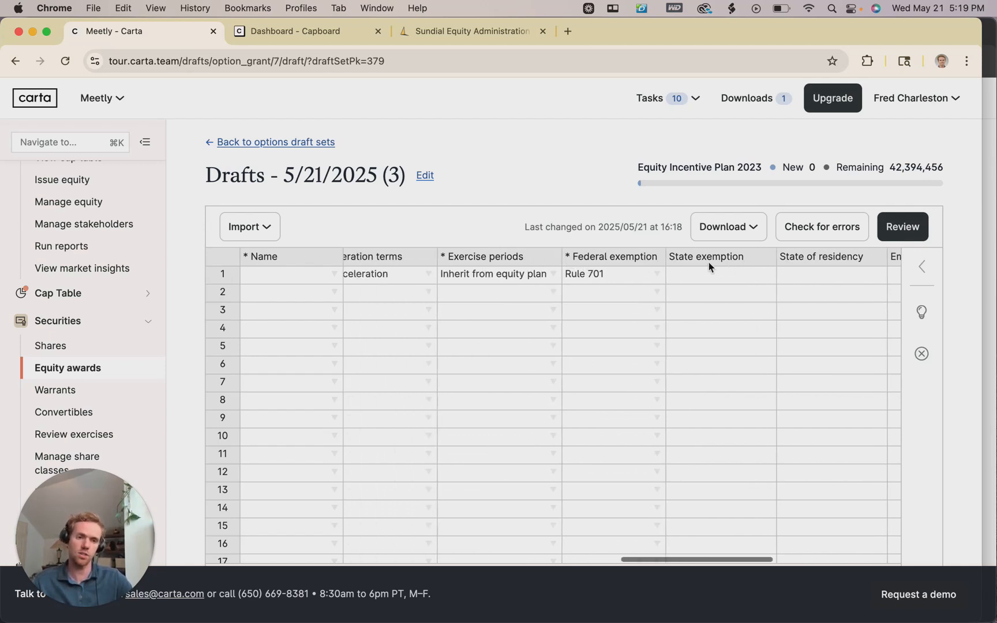
pyautogui.hscroll(-6, 512, 328)
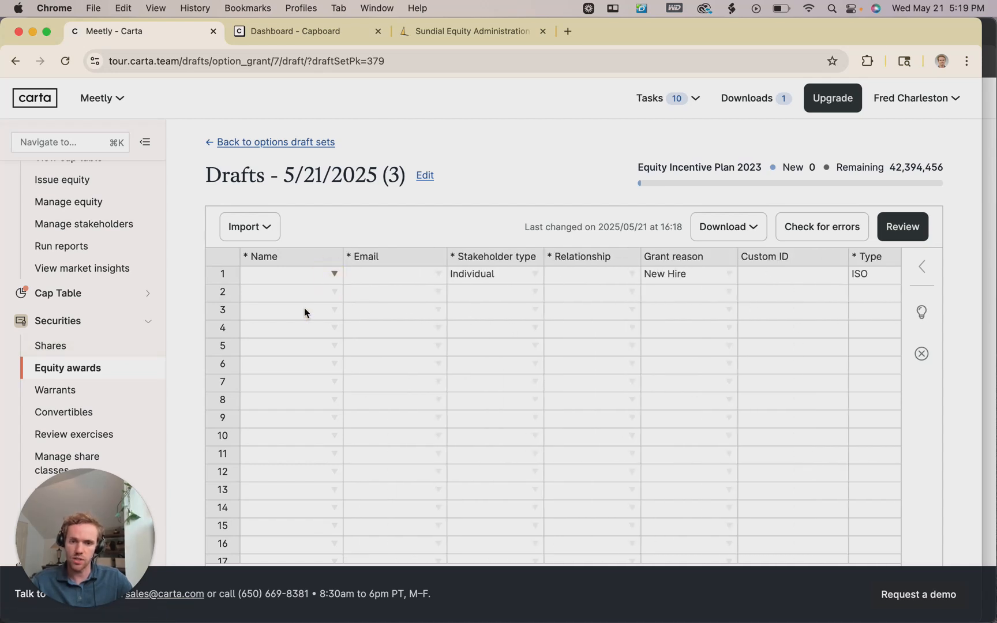
# Pick the employee as row 1's stakeholder, keeping New Hire as the grant reason.
pyautogui.click(334, 277)
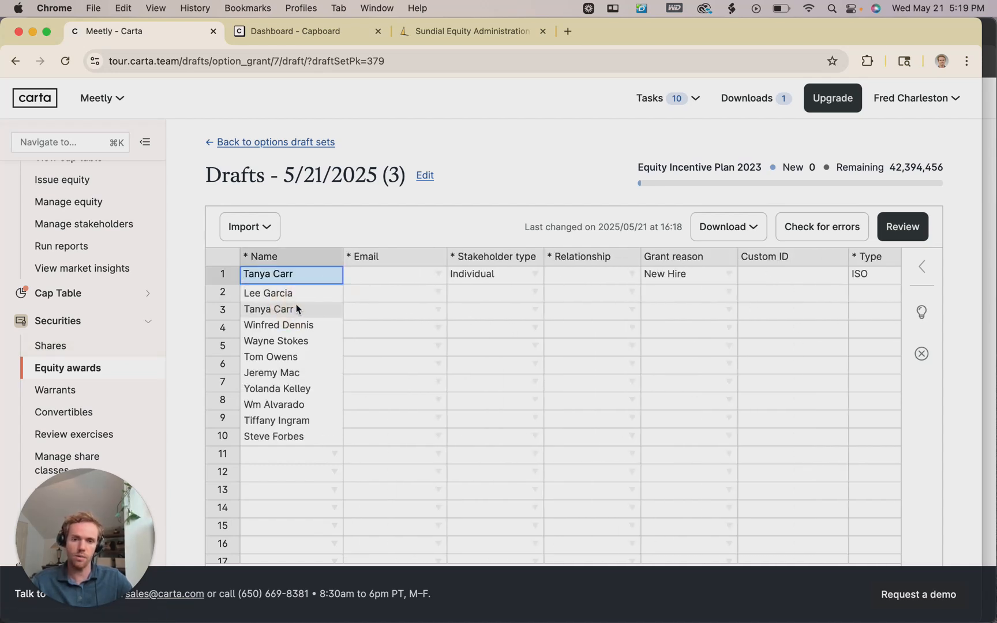
pyautogui.click(277, 309)
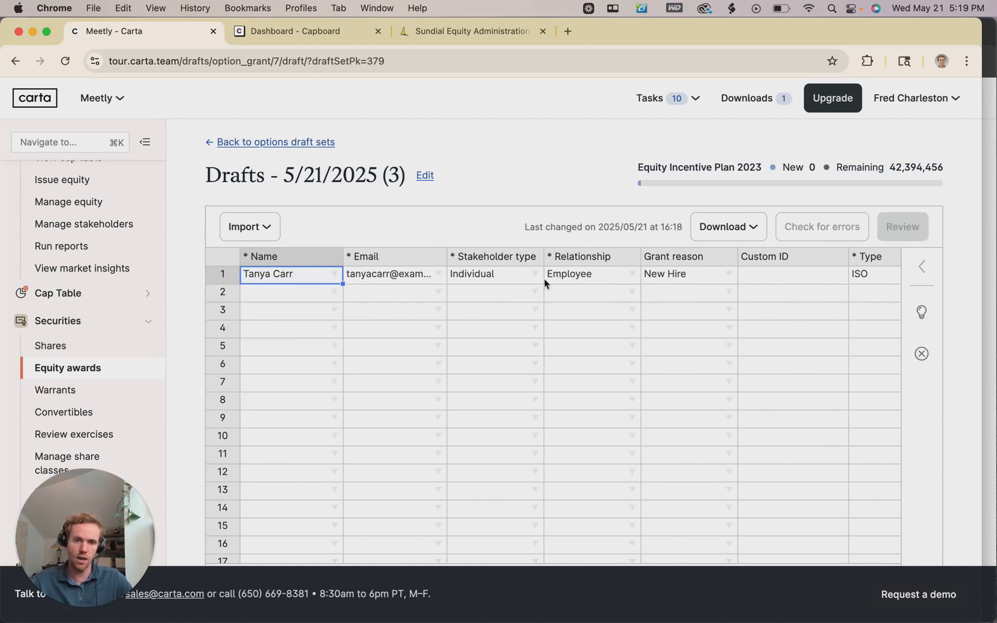
pyautogui.hscroll(2, 513, 296)
pyautogui.hscroll(1, 383, 267)
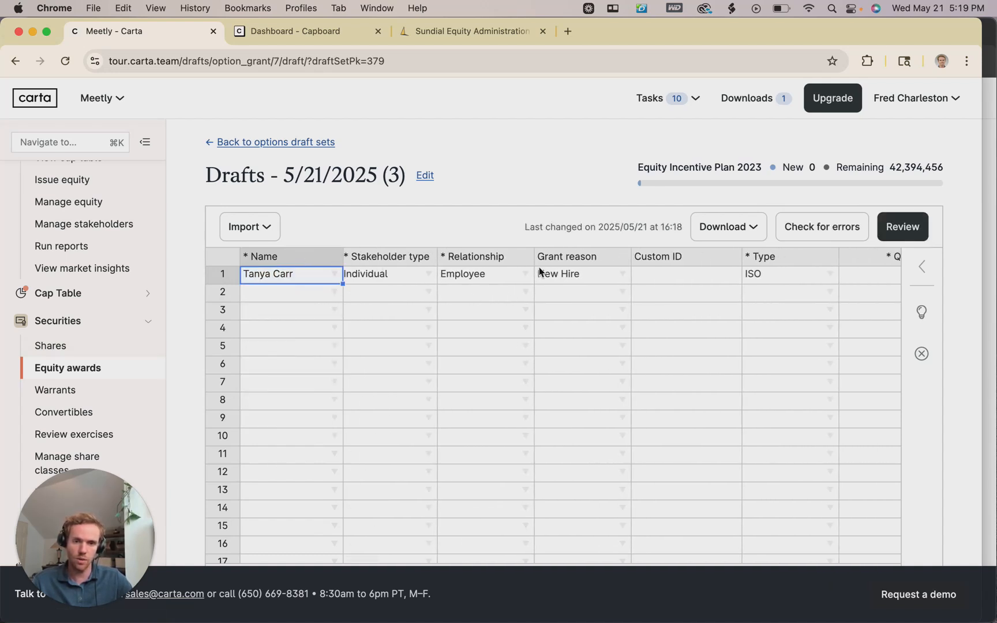
pyautogui.hscroll(2, 538, 272)
pyautogui.click(580, 276)
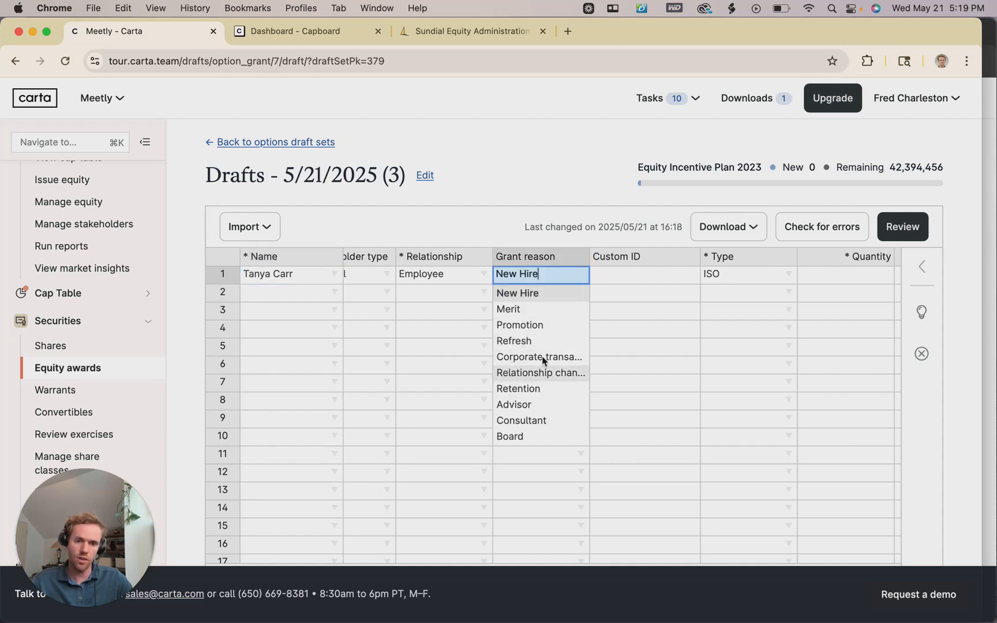
pyautogui.click(646, 312)
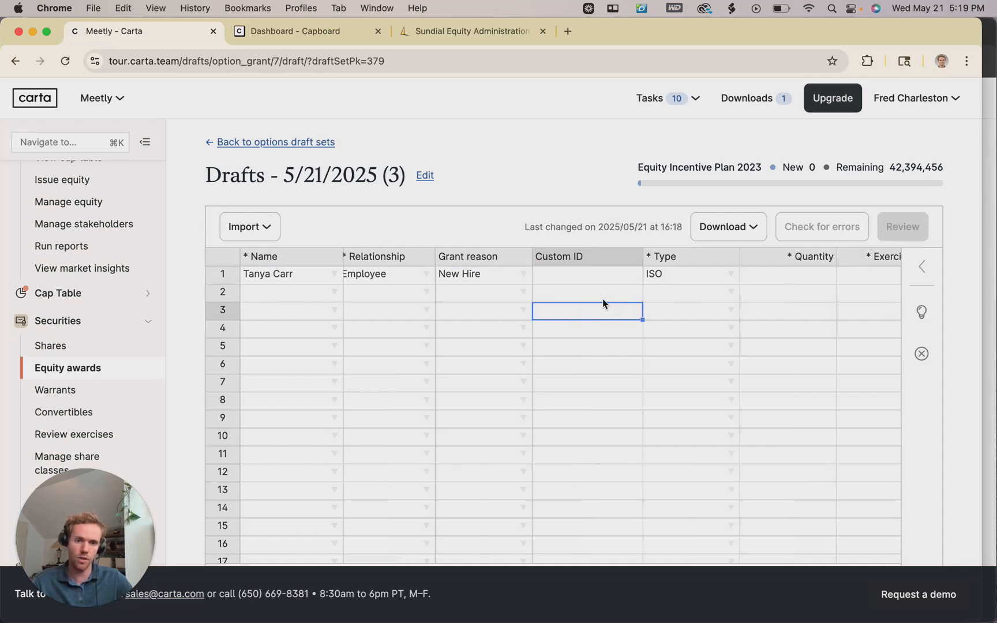
pyautogui.hscroll(5, 602, 301)
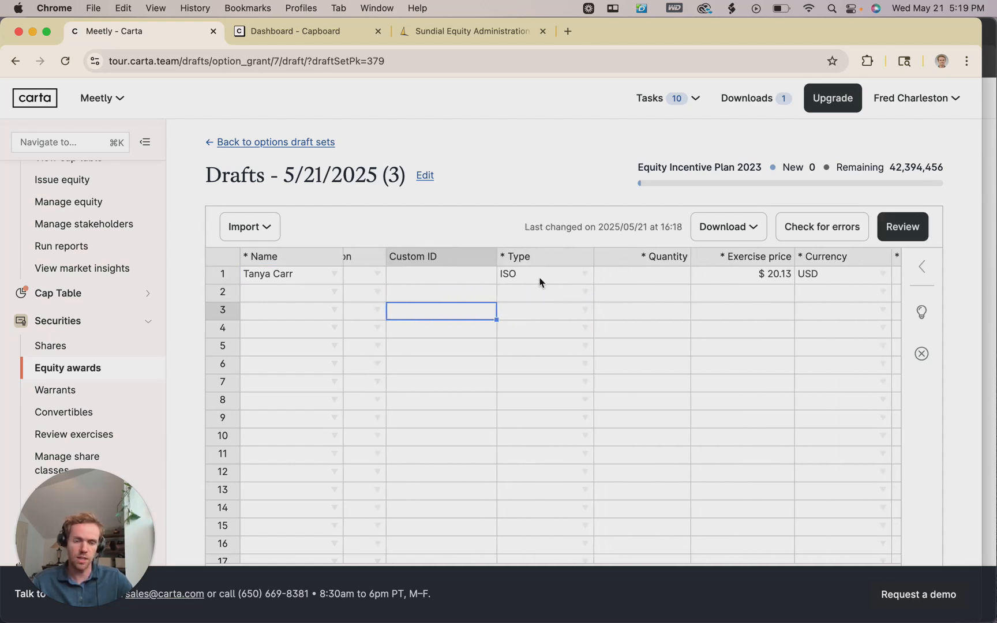
pyautogui.hscroll(3, 538, 280)
# Enter a quantity of 150 options and set the board status to Board approved.
pyautogui.click(537, 277)
pyautogui.write('150')
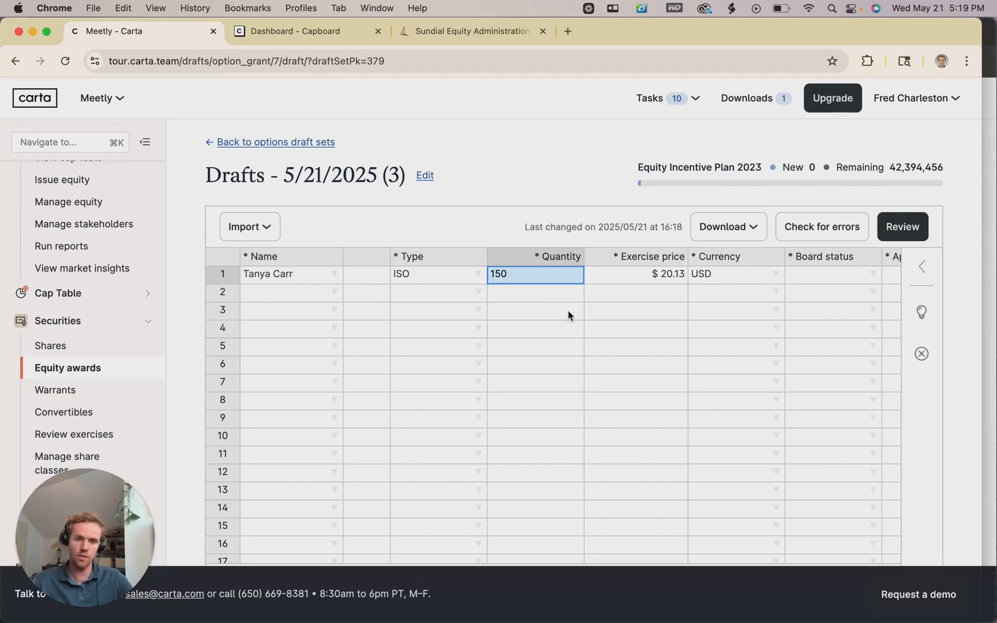
pyautogui.hscroll(3, 568, 315)
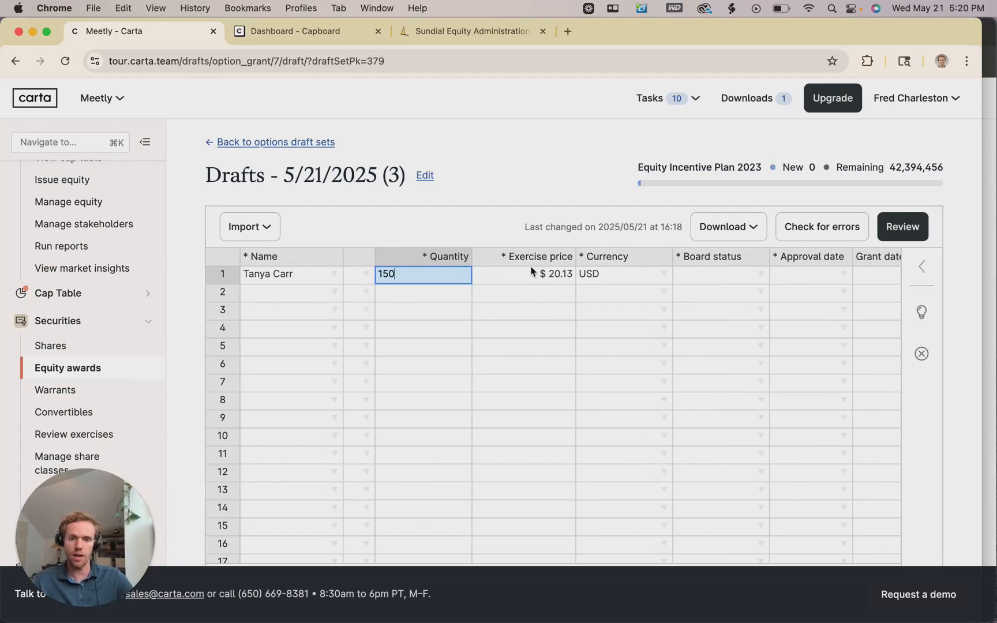
pyautogui.hscroll(1, 606, 289)
pyautogui.hscroll(3, 552, 286)
pyautogui.hscroll(1, 554, 282)
pyautogui.click(571, 275)
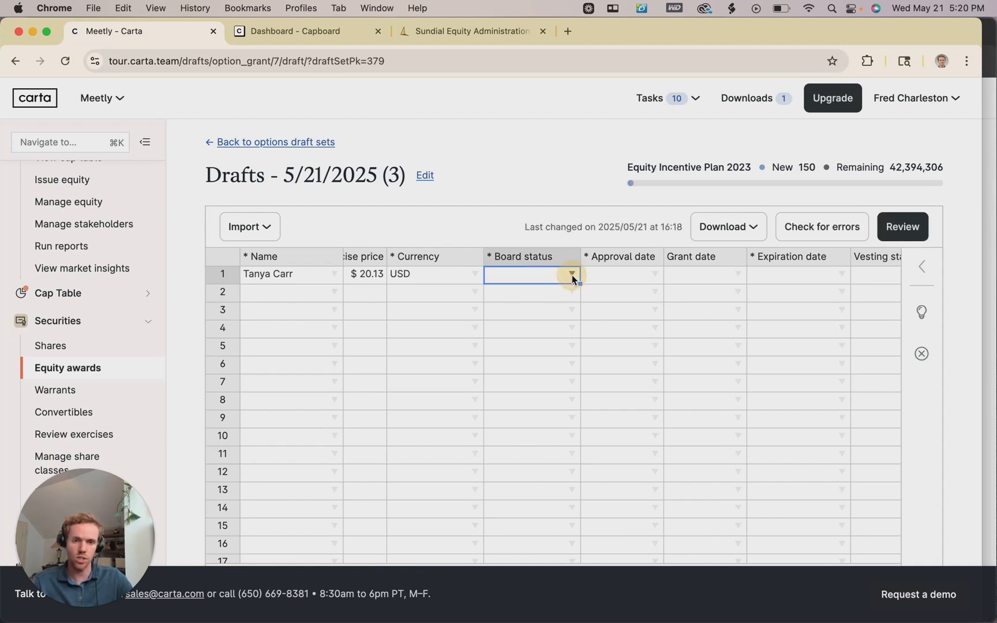
pyautogui.click(571, 275)
pyautogui.click(546, 293)
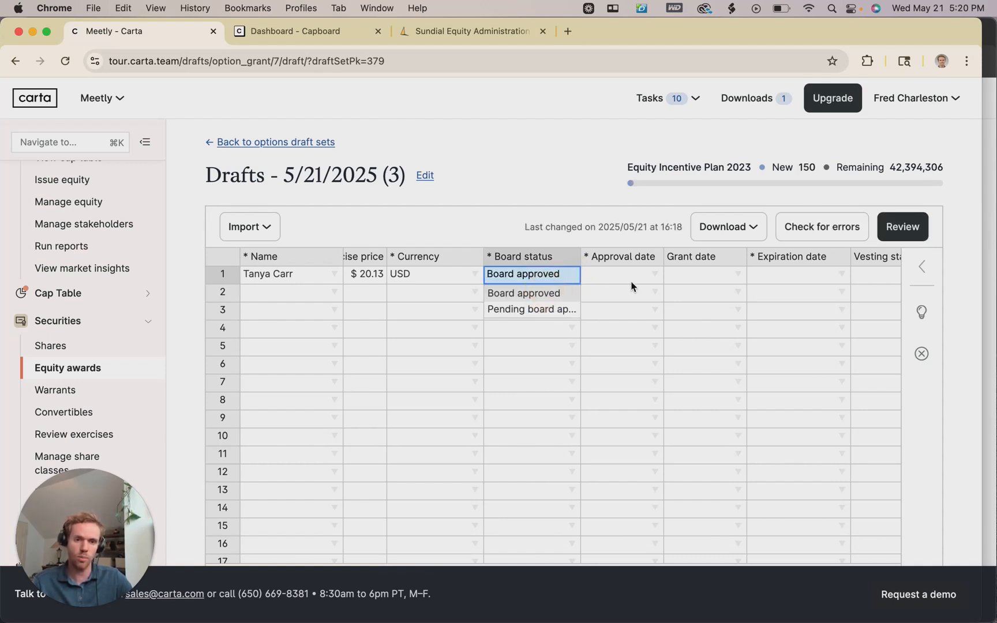
# Set both the approval date and grant date to 05/20/2025.
pyautogui.hscroll(2, 628, 285)
pyautogui.click(597, 274)
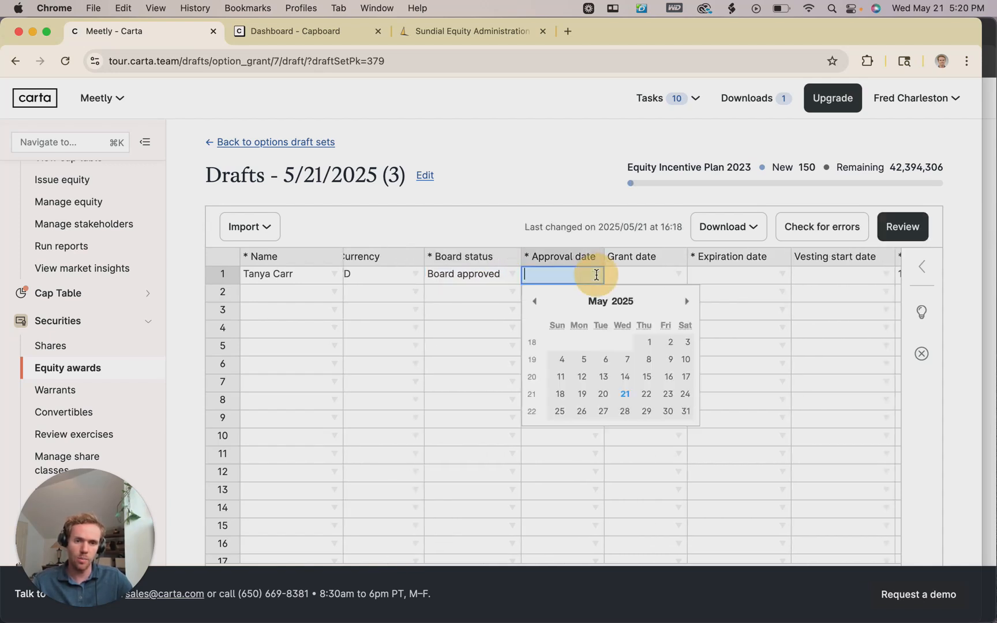
pyautogui.click(602, 394)
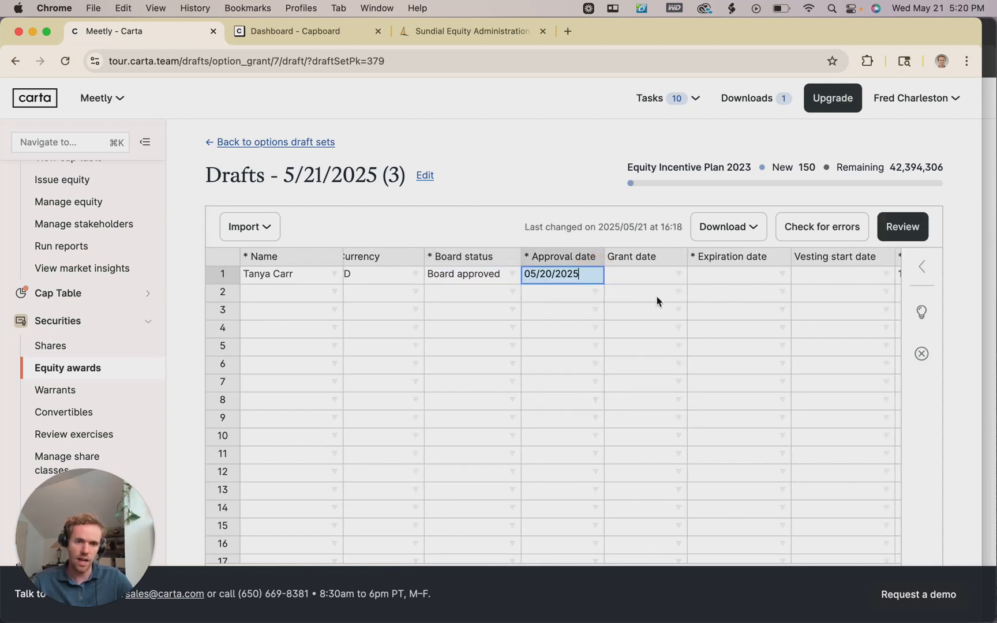
pyautogui.click(678, 275)
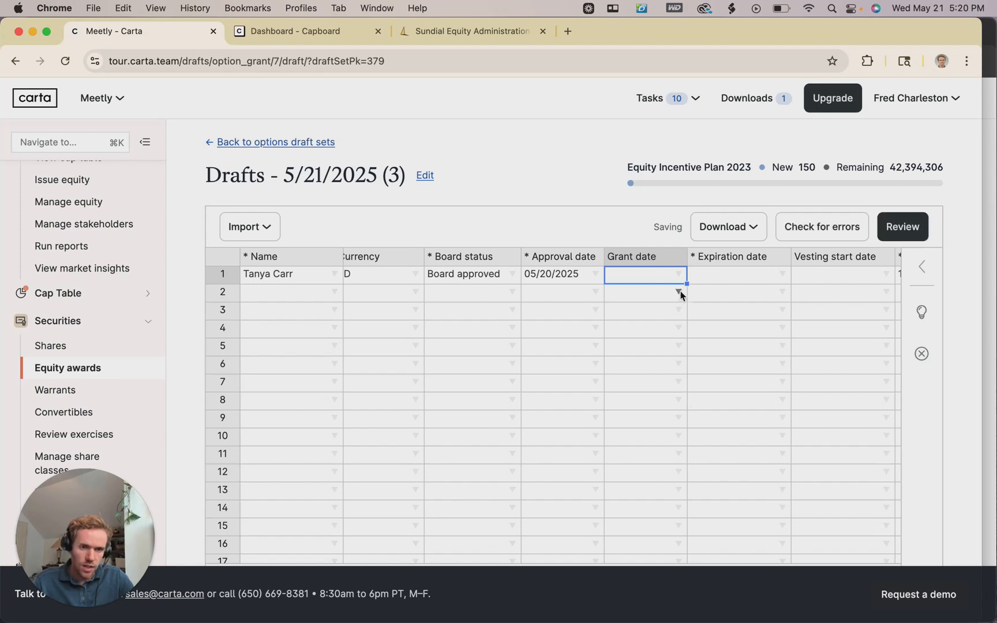
pyautogui.press('Return')
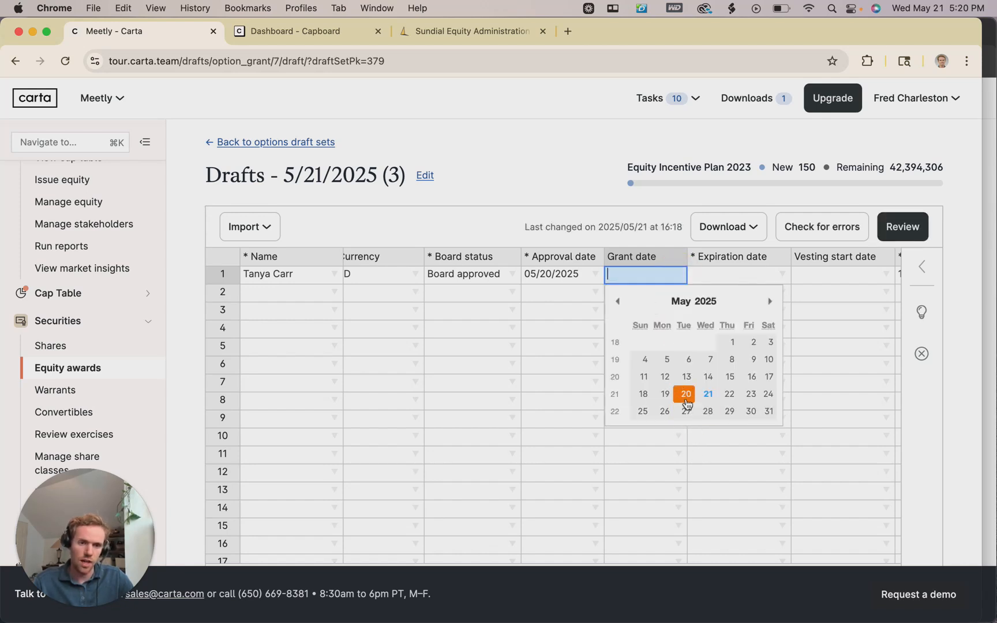
pyautogui.click(684, 394)
pyautogui.press('Return')
pyautogui.hscroll(4, 679, 387)
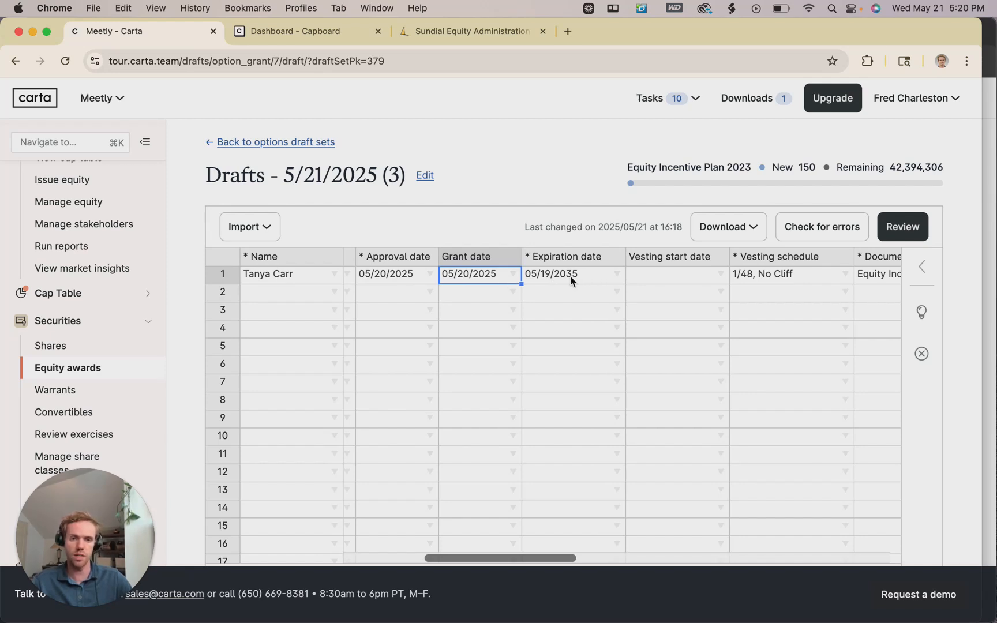
# Set row 1's vesting start date to May 10, 2023.
pyautogui.hscroll(2, 588, 293)
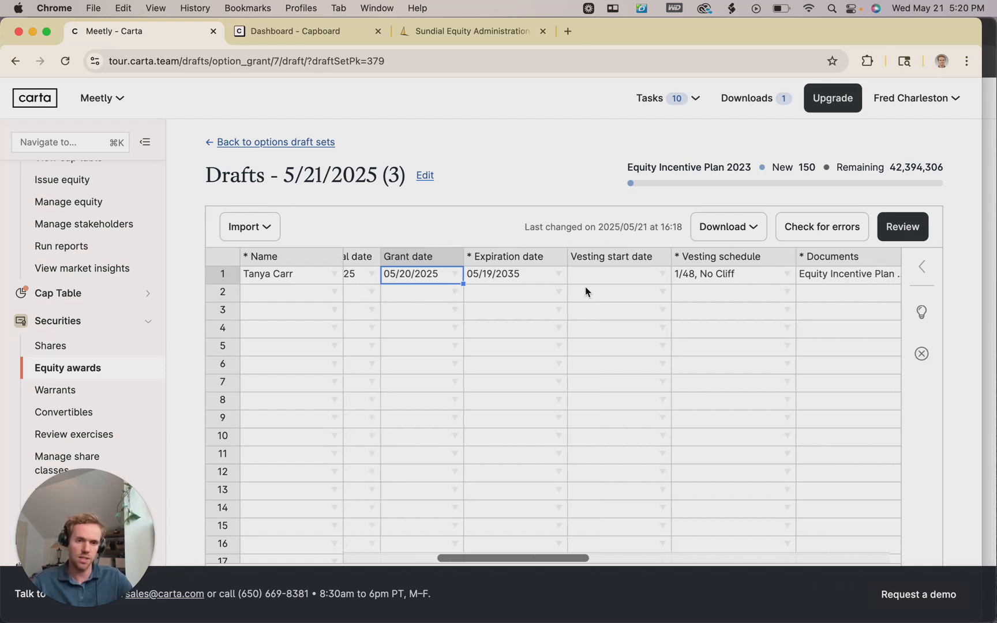
pyautogui.click(663, 276)
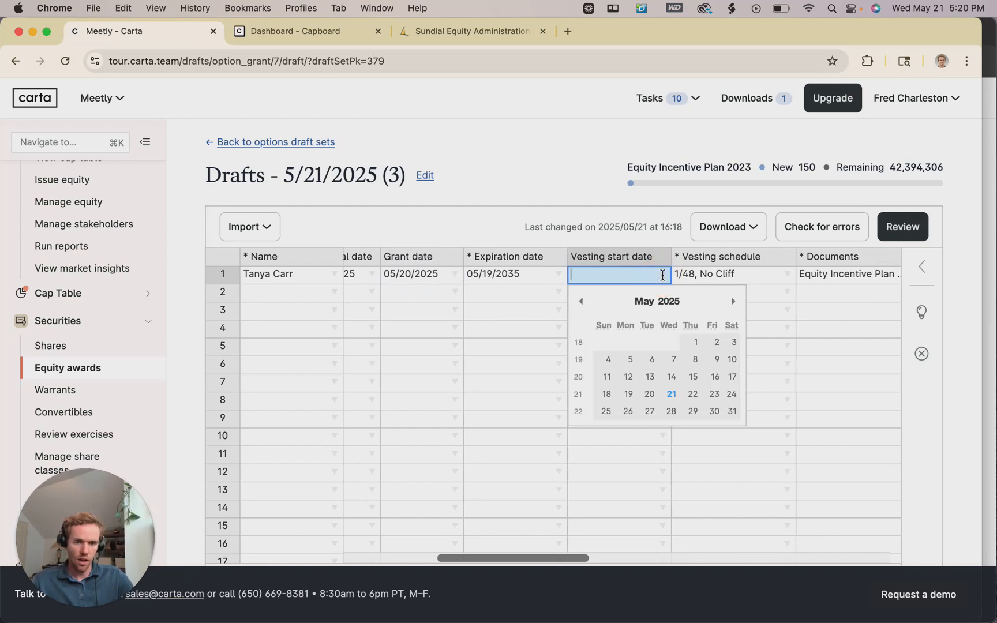
pyautogui.click(669, 306)
pyautogui.click(691, 281)
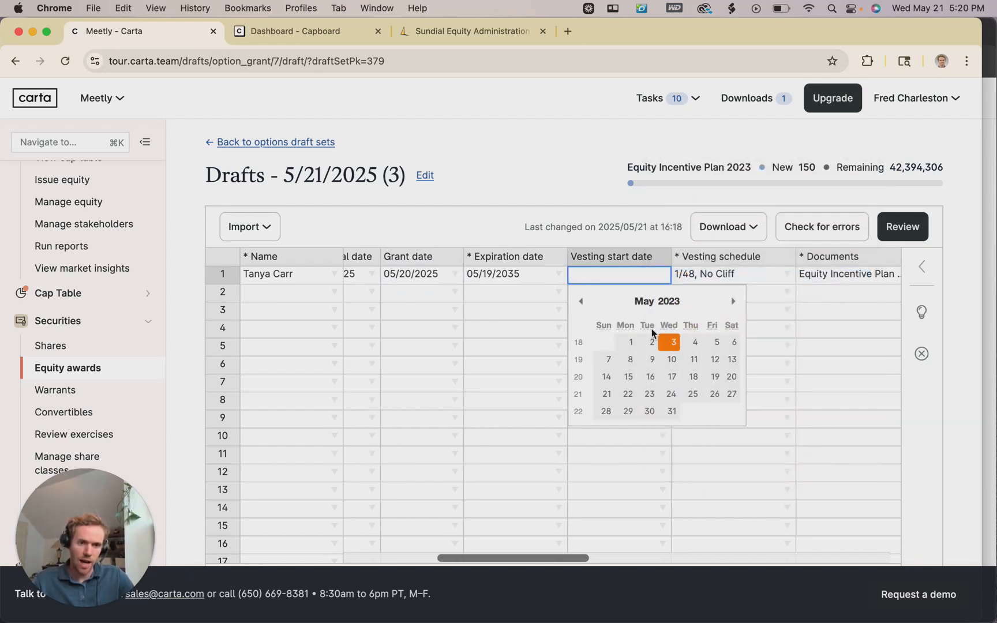
pyautogui.click(670, 359)
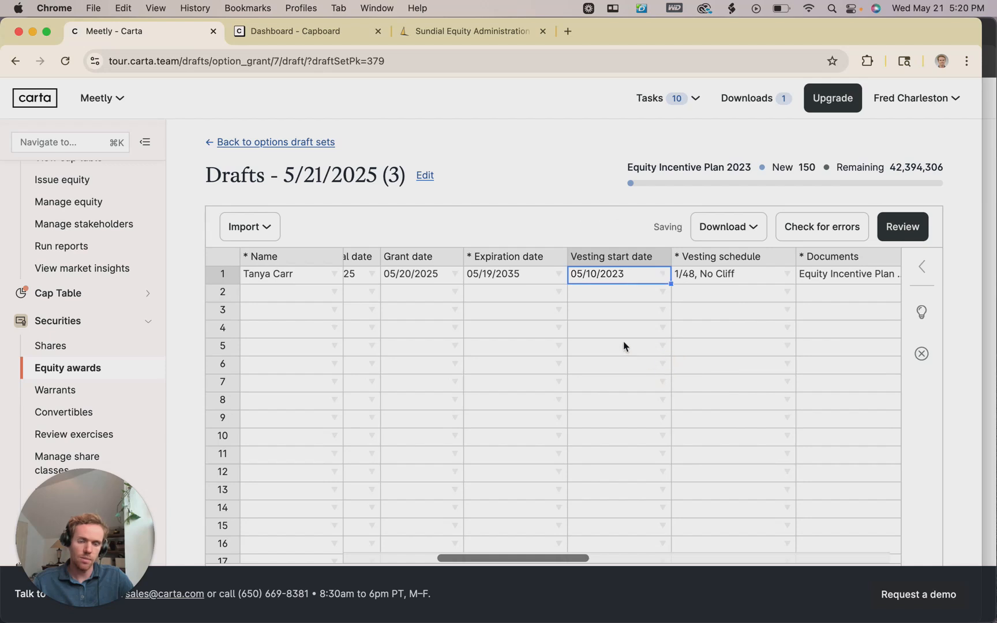
# Keep the 1/48, No Cliff vesting schedule and save the draft.
pyautogui.hscroll(3, 617, 343)
pyautogui.hscroll(4, 611, 327)
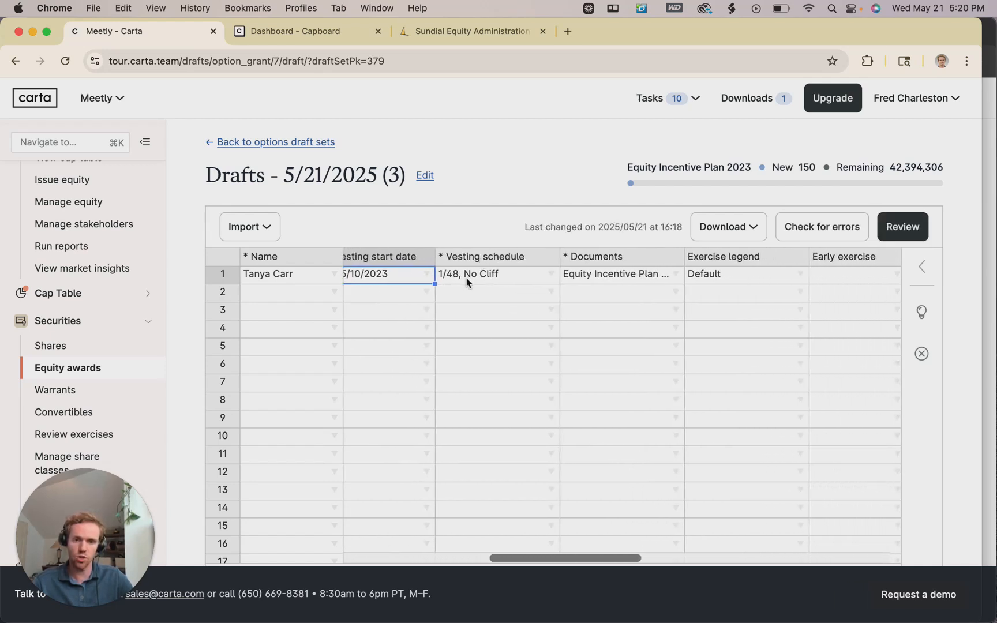
pyautogui.click(551, 275)
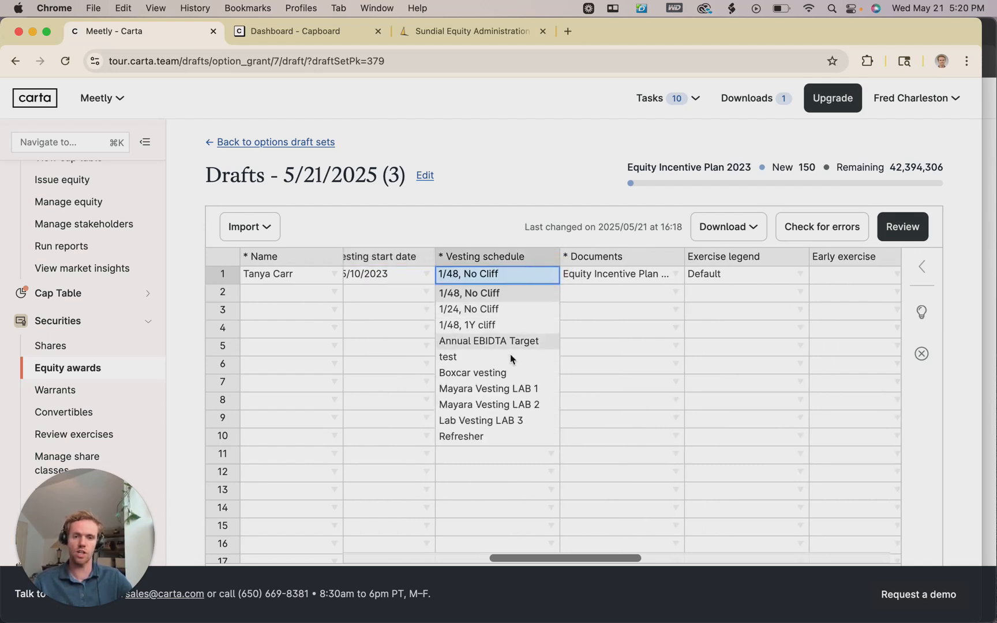
pyautogui.click(570, 308)
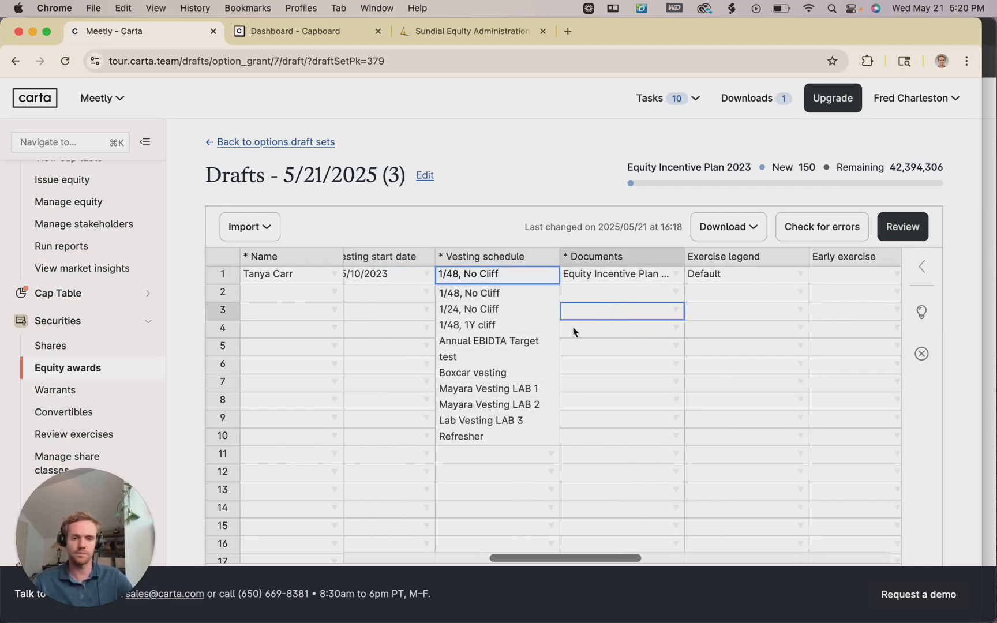
pyautogui.click(547, 275)
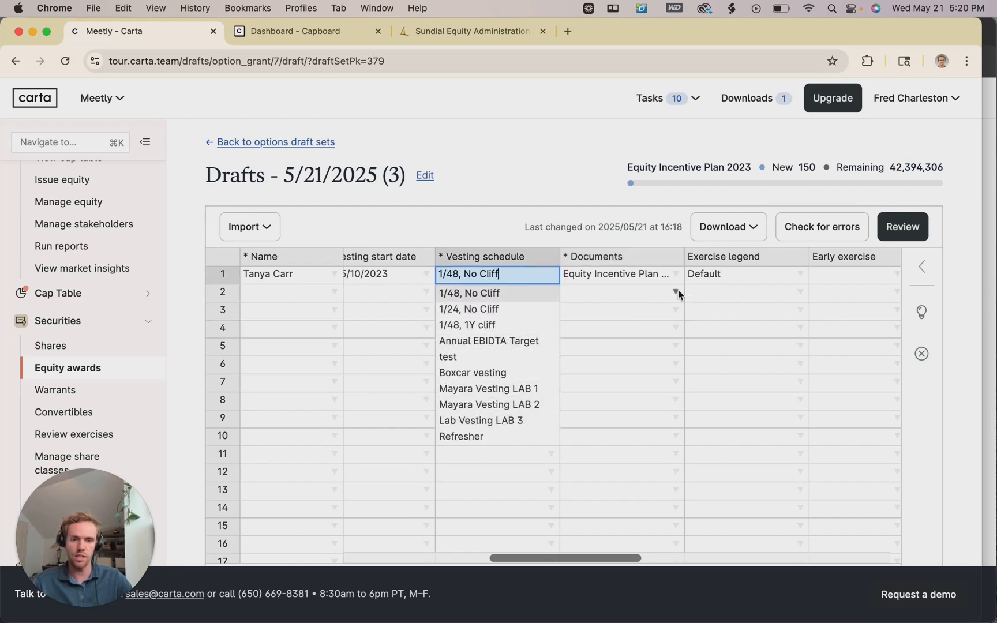
pyautogui.click(608, 312)
pyautogui.click(558, 296)
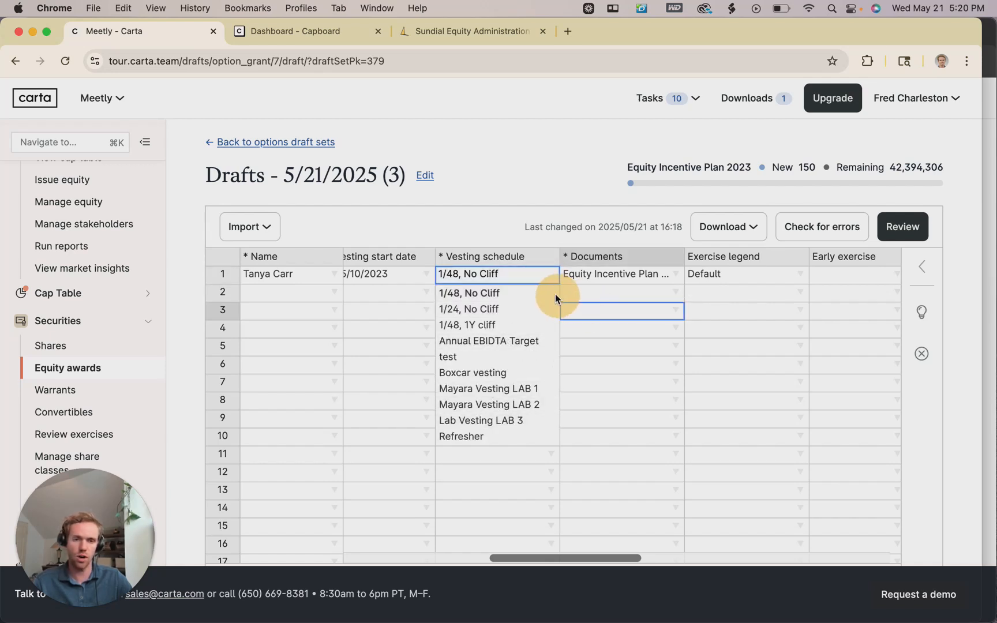
pyautogui.click(518, 283)
pyautogui.hscroll(2, 548, 305)
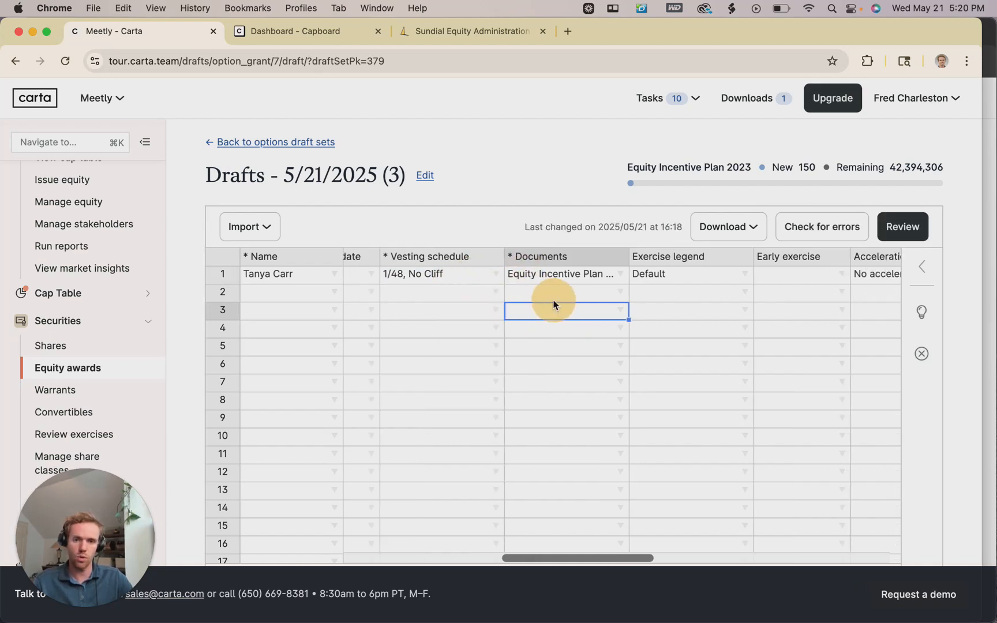
pyautogui.hscroll(2, 526, 289)
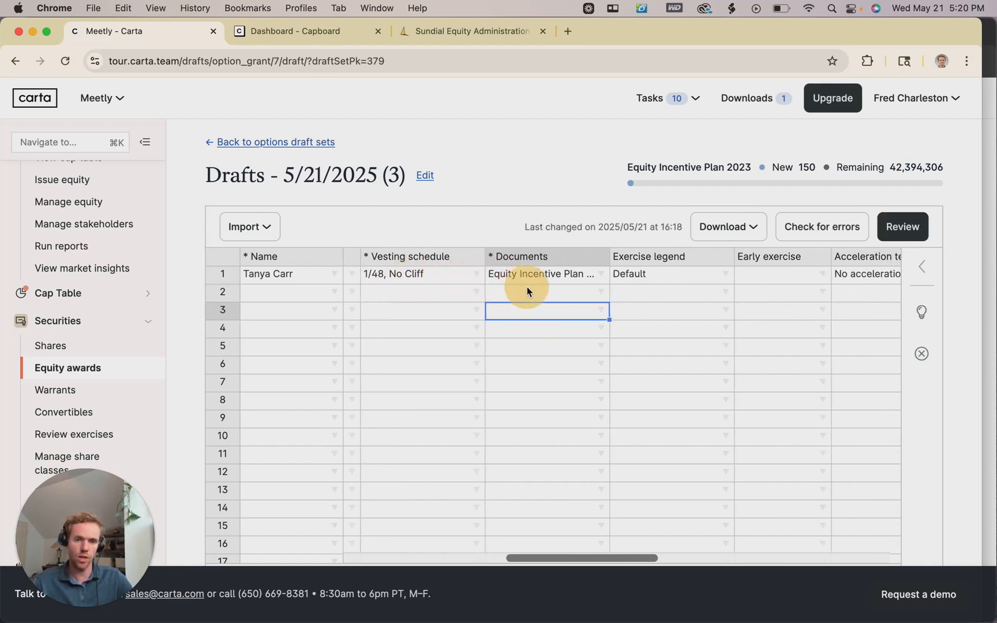
pyautogui.hscroll(2, 528, 285)
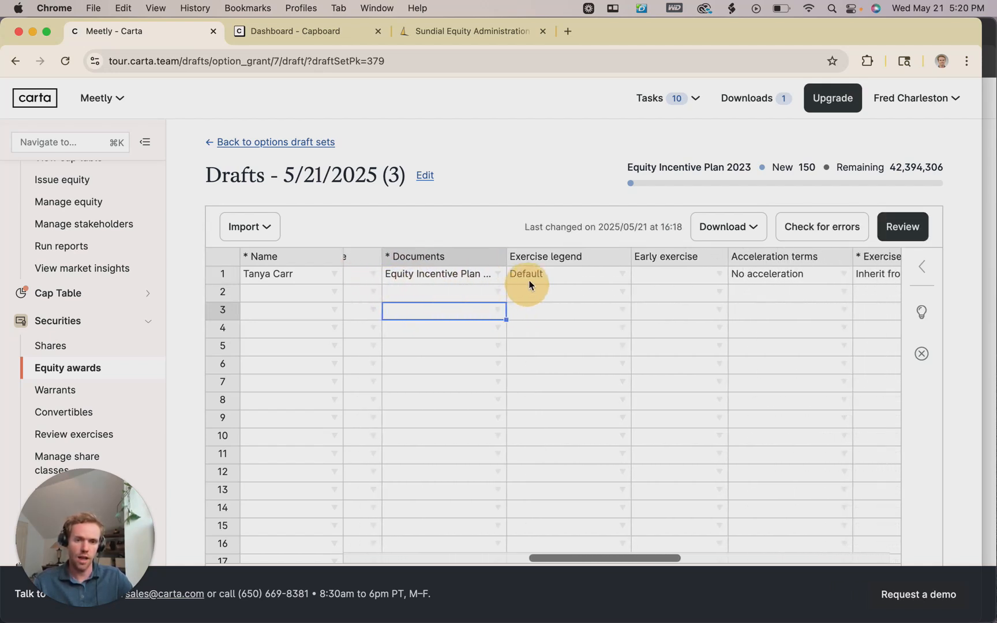
pyautogui.doubleClick(501, 273)
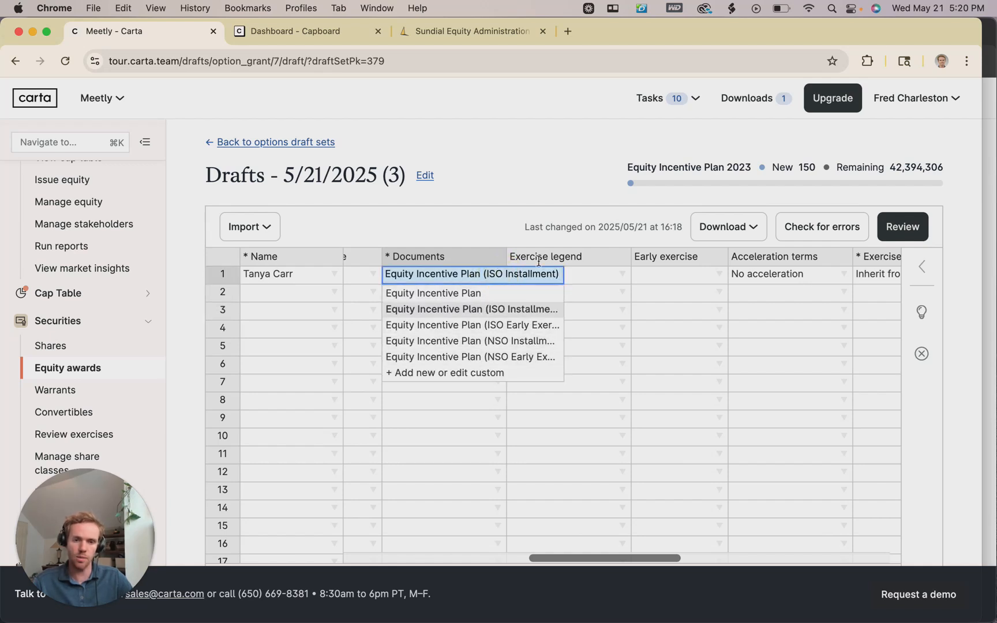
pyautogui.click(596, 299)
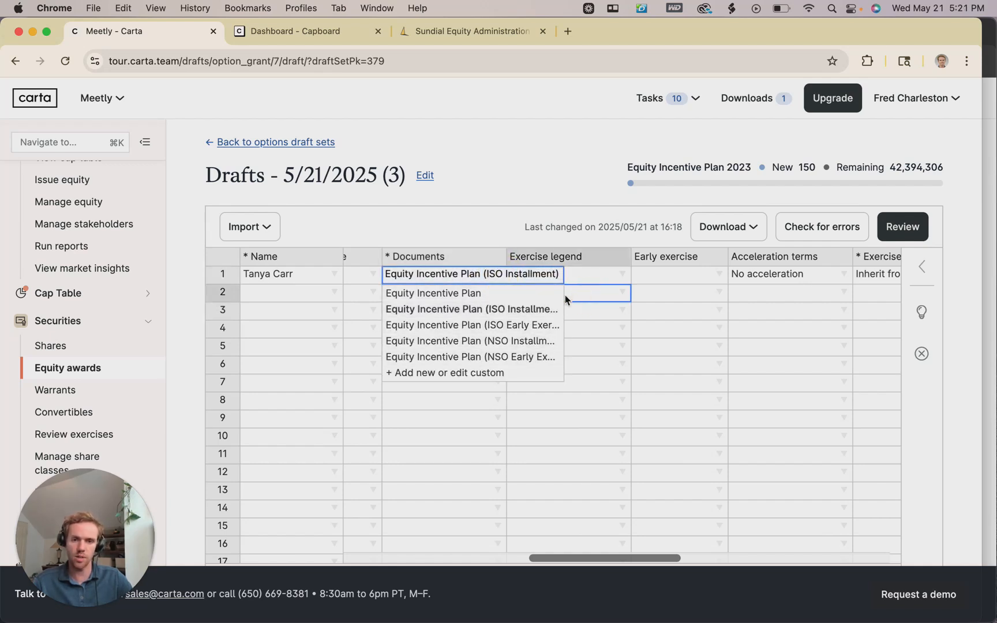
pyautogui.hscroll(1, 506, 280)
pyautogui.hscroll(-1, 480, 276)
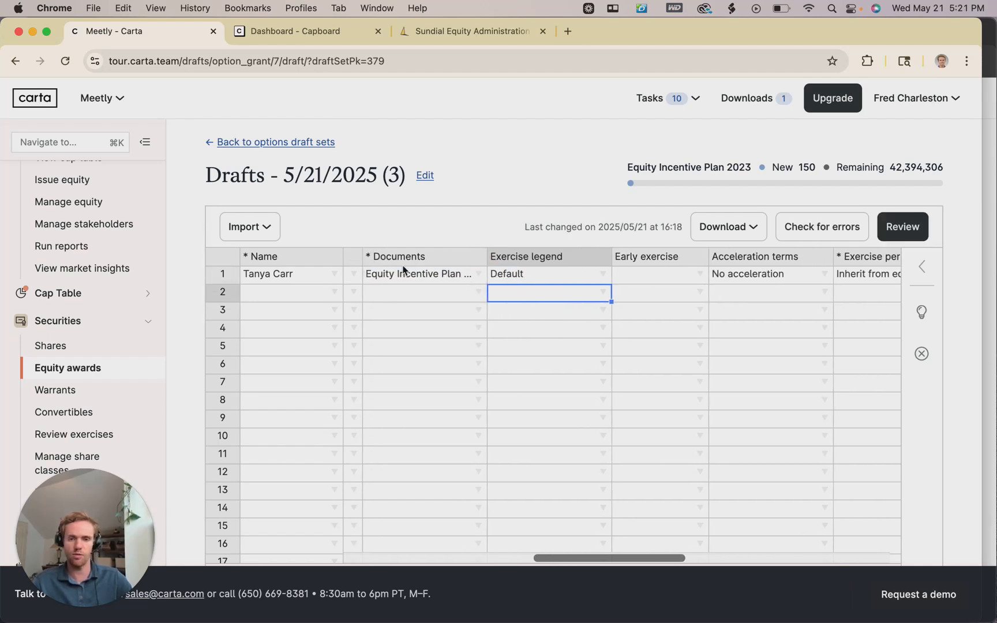
pyautogui.hscroll(2, 423, 268)
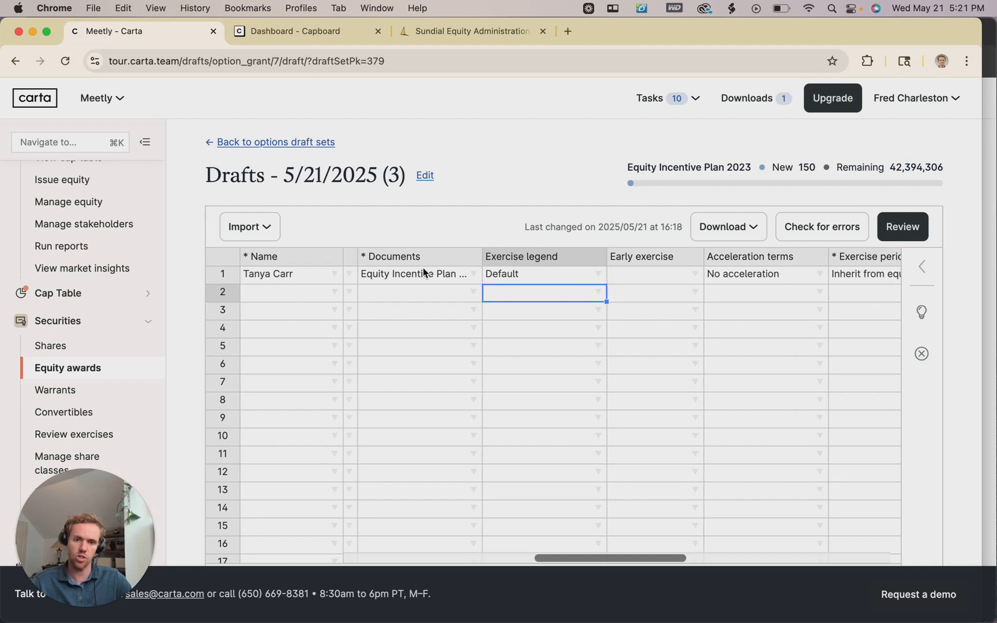
pyautogui.hscroll(4, 408, 279)
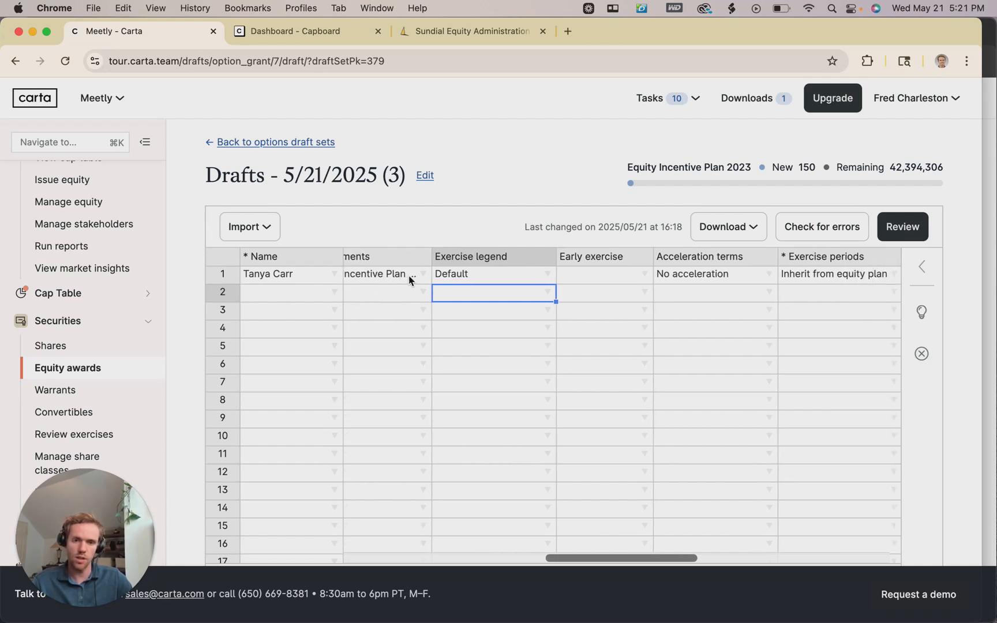
pyautogui.hscroll(6, 475, 278)
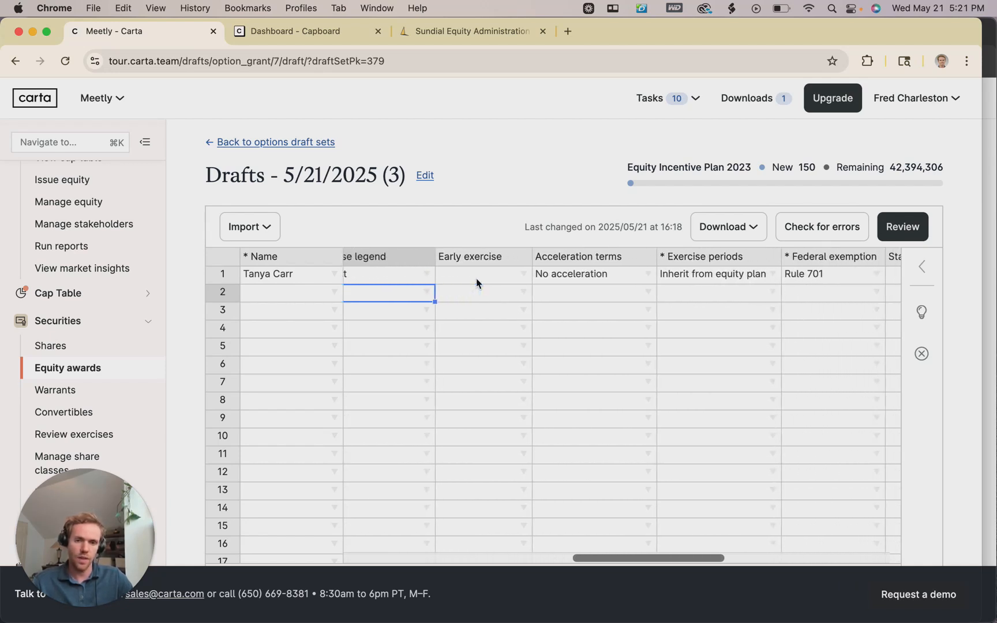
pyautogui.hscroll(1, 474, 280)
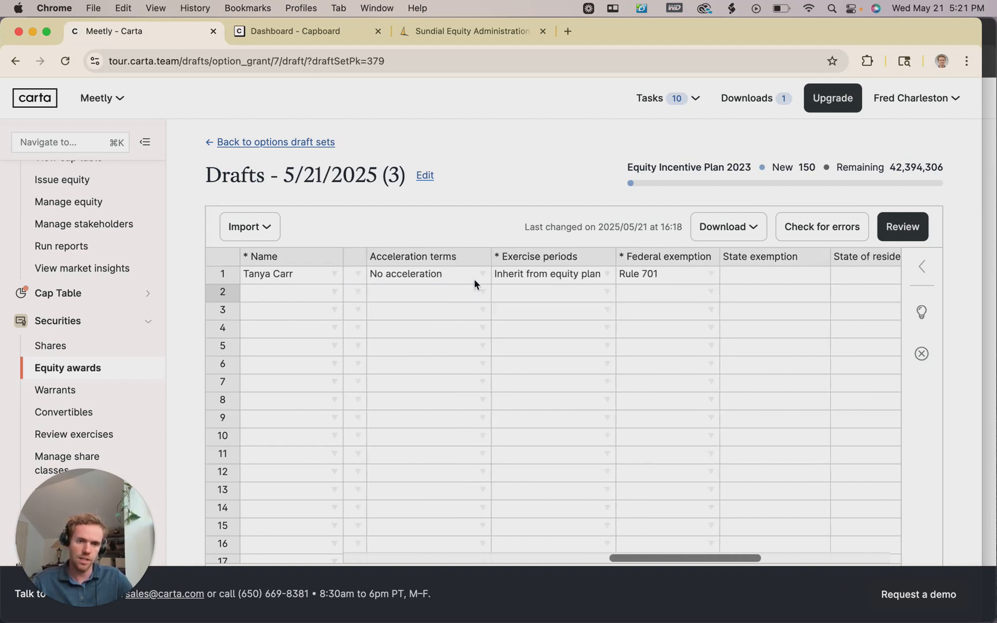
pyautogui.hscroll(8, 614, 280)
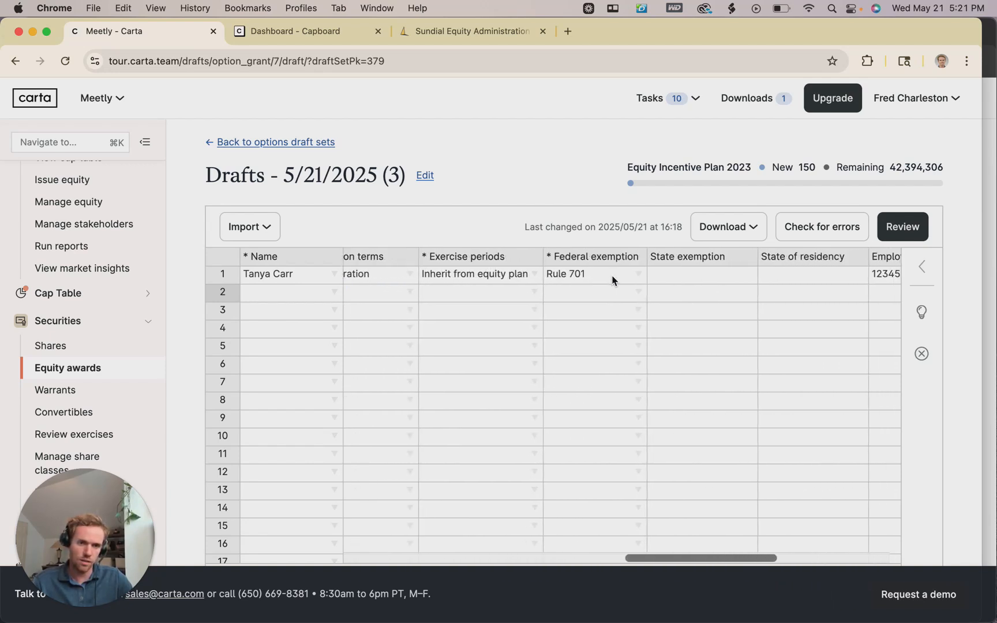
pyautogui.hscroll(8, 652, 277)
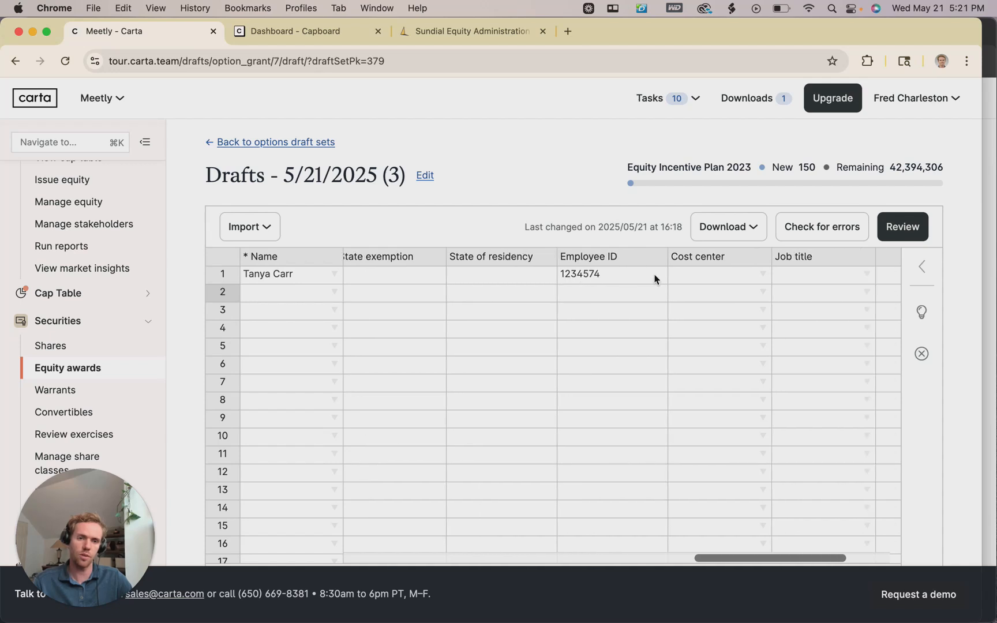
pyautogui.hscroll(-3, 646, 277)
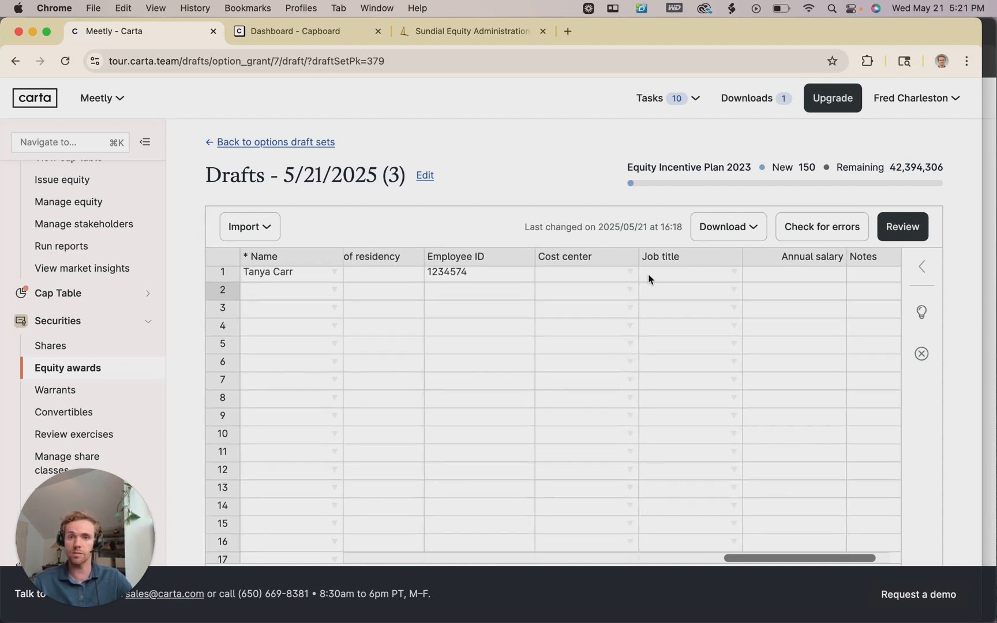
pyautogui.hscroll(-1, 540, 284)
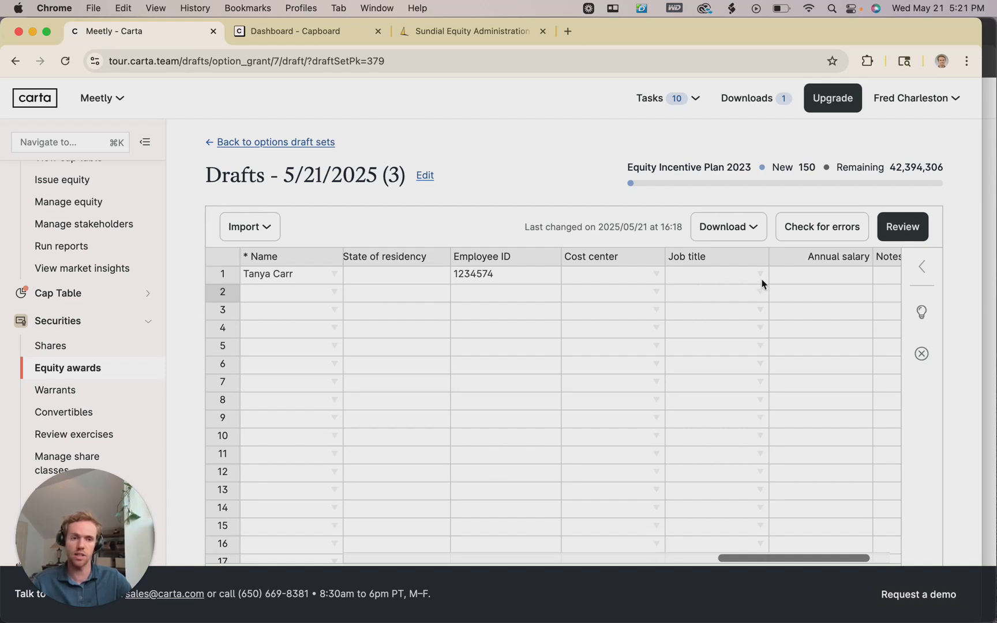
pyautogui.hscroll(-5, 694, 285)
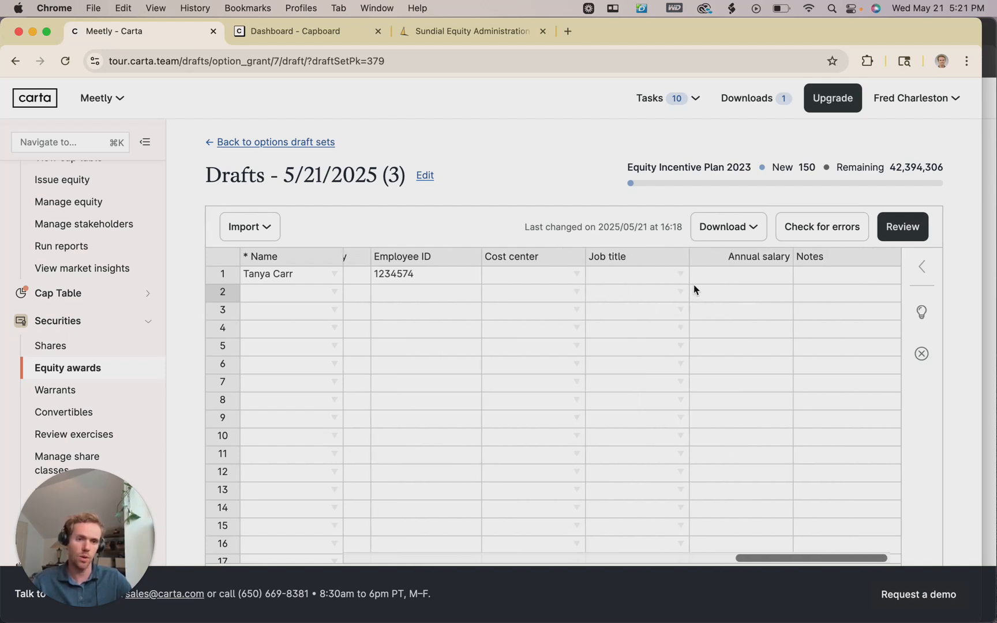
pyautogui.hscroll(-5, 635, 290)
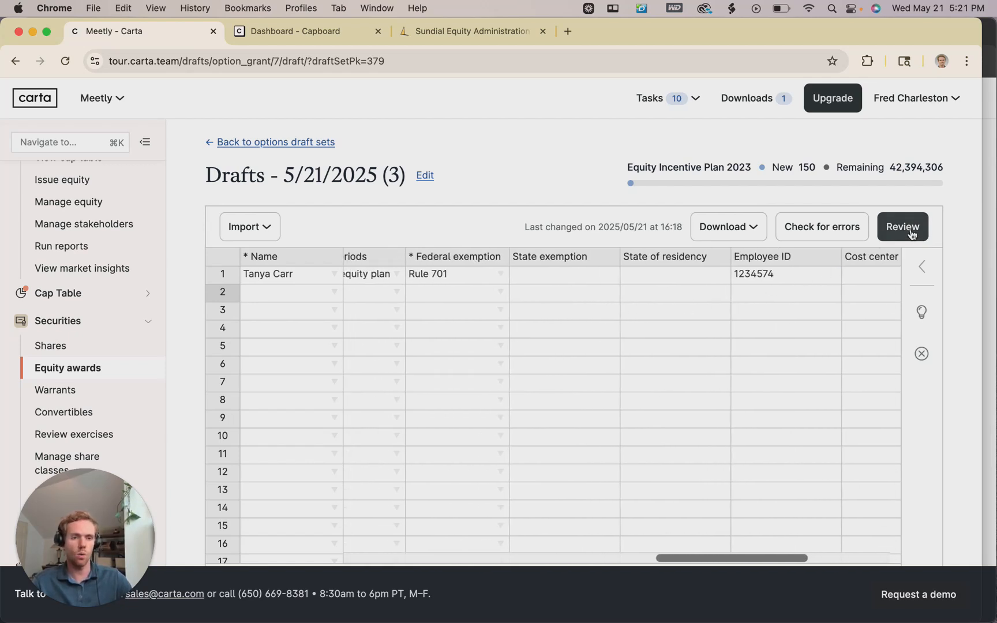
# Review the draft summary: 150 new options, 1 grant, 1 recipient, 42,394,306 remaining.
pyautogui.click(910, 230)
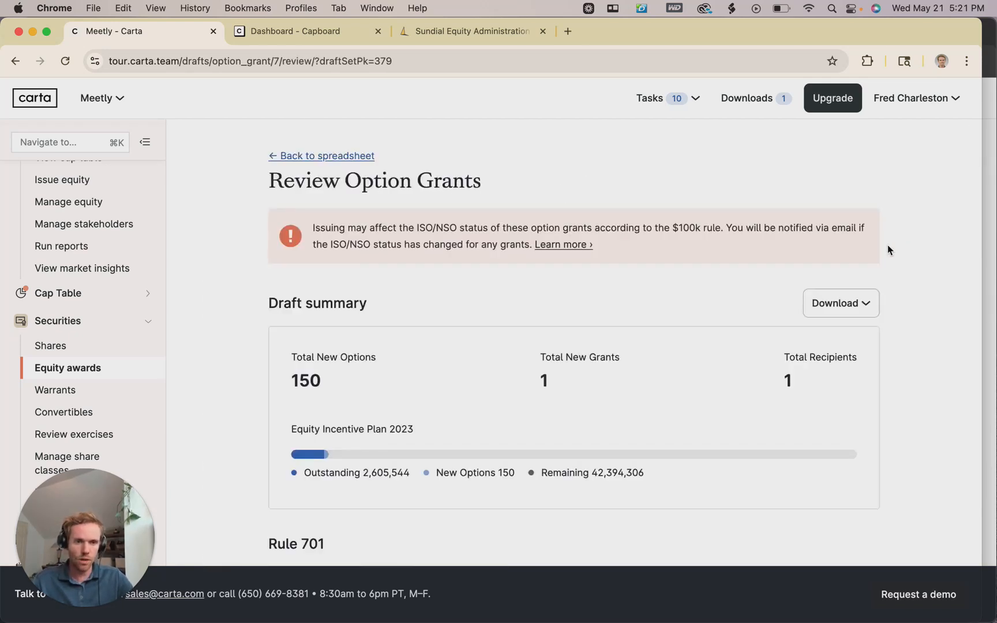
pyautogui.scroll(-1, 907, 223)
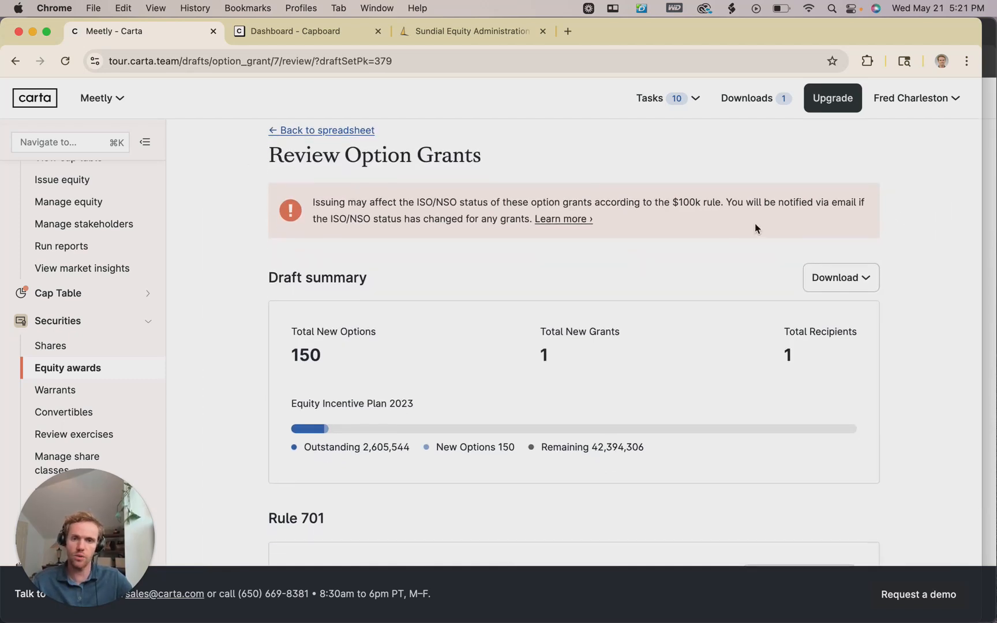
pyautogui.scroll(-1, 415, 250)
pyautogui.scroll(2, 412, 247)
pyautogui.scroll(-3, 404, 239)
pyautogui.scroll(1, 402, 236)
pyautogui.scroll(-4, 401, 238)
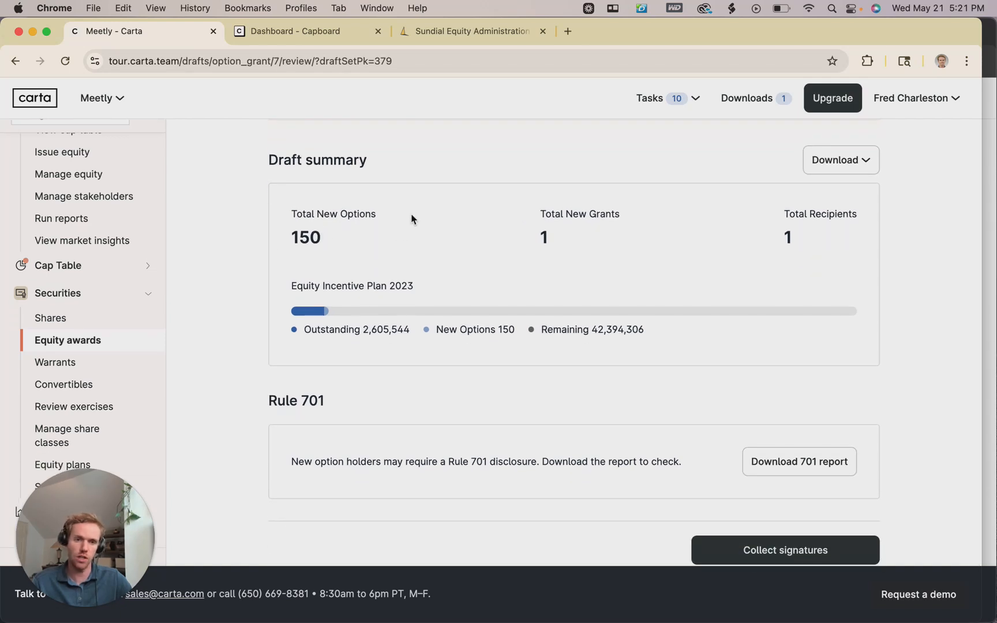
pyautogui.scroll(-1, 413, 219)
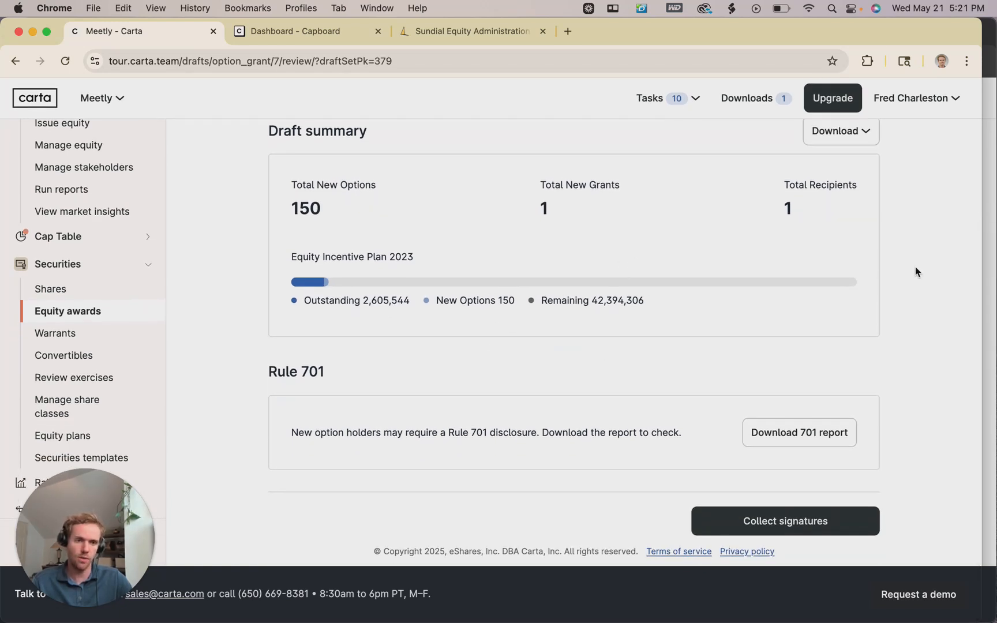
pyautogui.scroll(1, 913, 357)
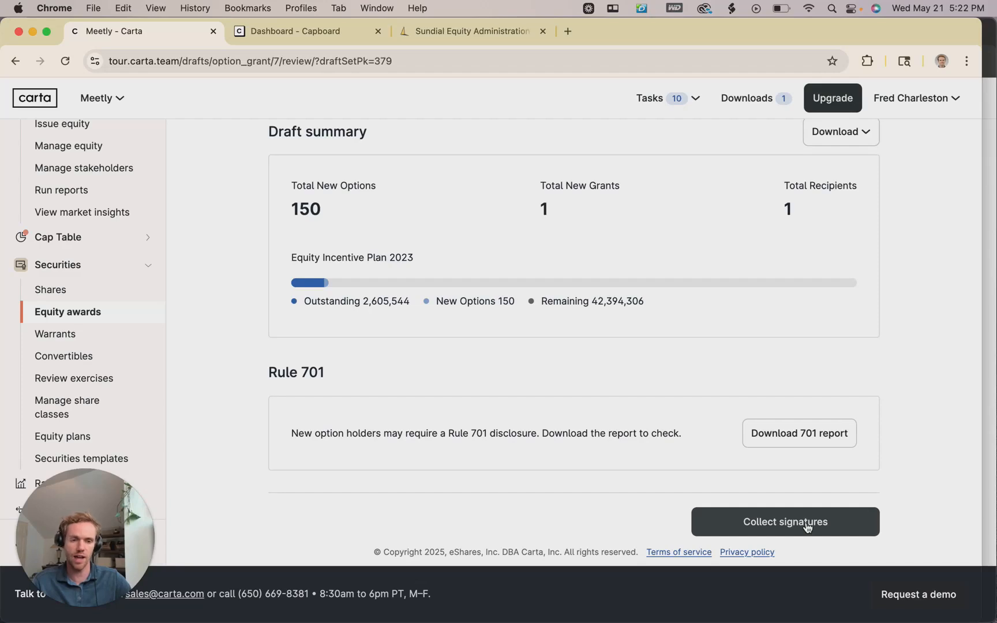
# Collect signatures on the grant, then move to the Dashboard - Capboard tab.
pyautogui.click(806, 525)
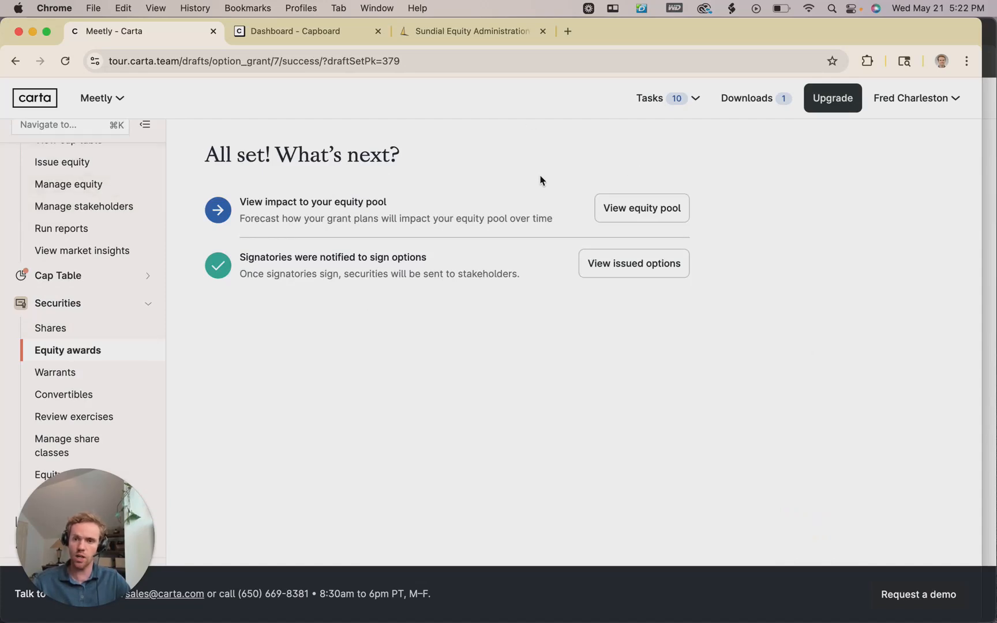
pyautogui.scroll(1, 450, 229)
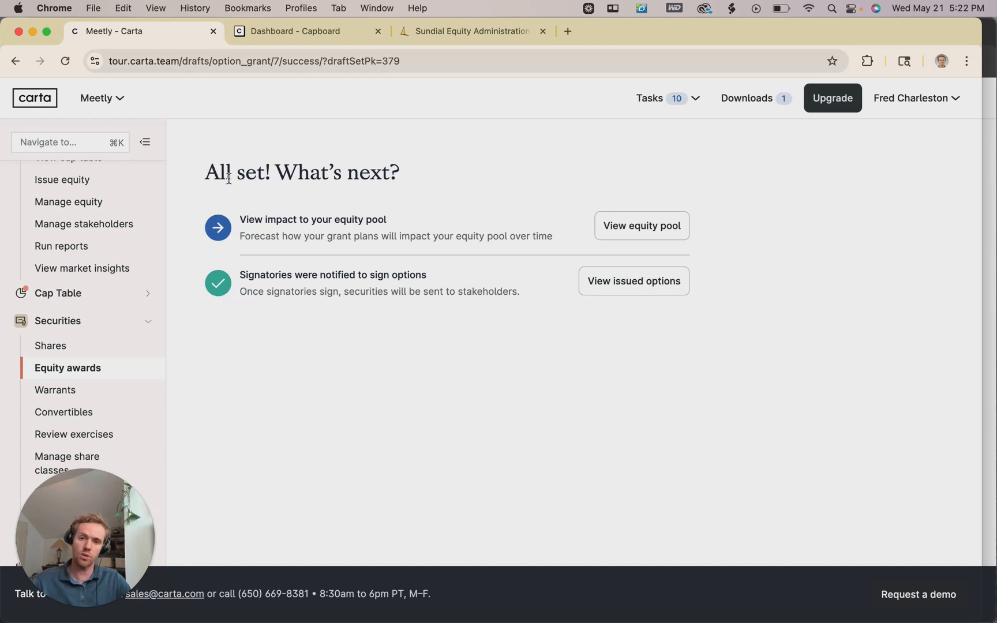
pyautogui.click(265, 34)
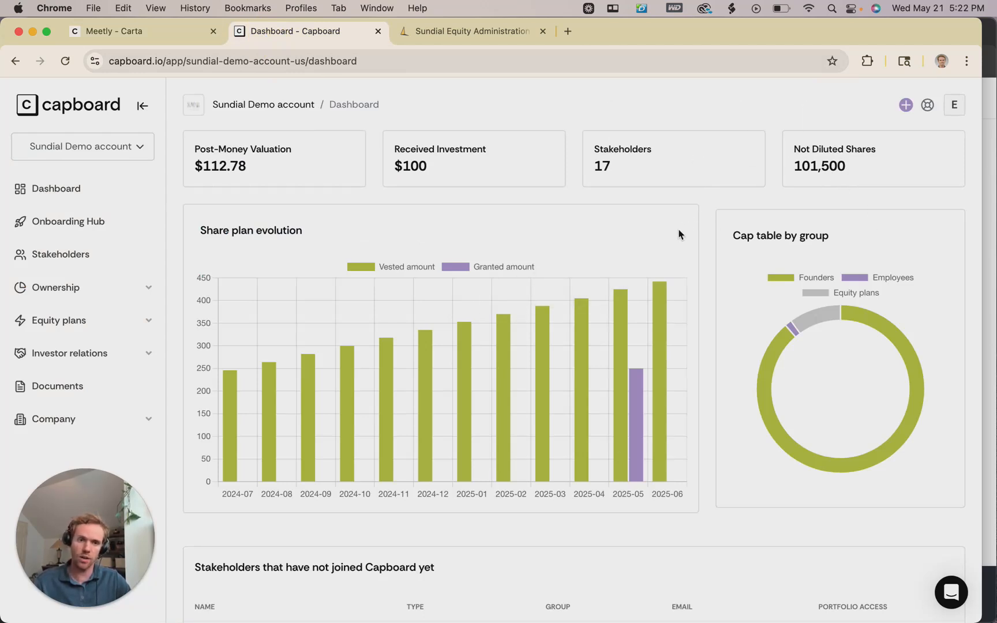
# Expand Equity plans in Capboard's sidebar to show Pools, Plans, Grants and Exercising.
pyautogui.scroll(-1, 695, 242)
pyautogui.scroll(1, 776, 225)
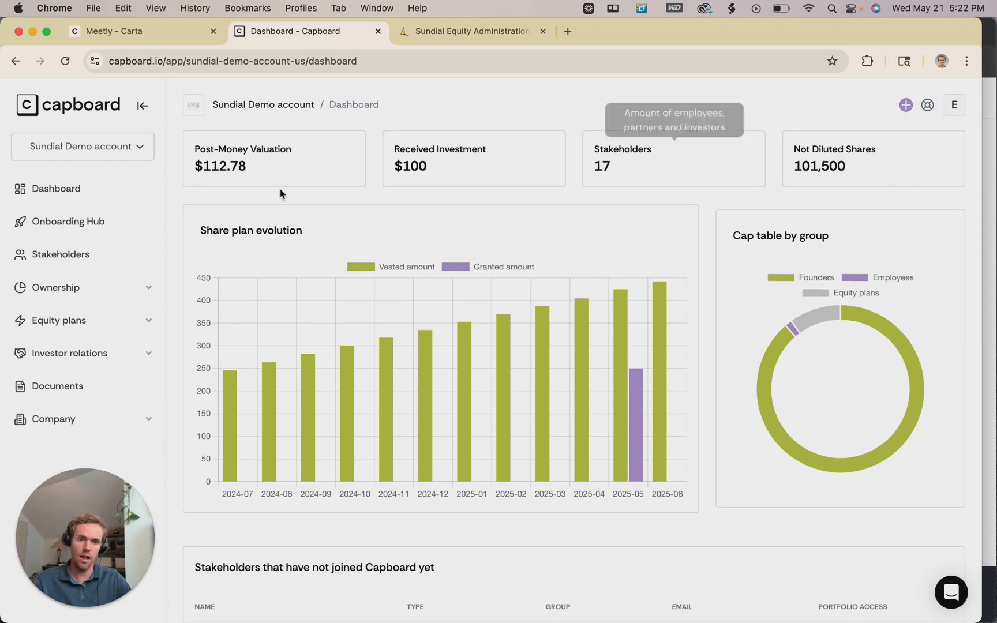
pyautogui.scroll(-4, 356, 247)
pyautogui.scroll(4, 356, 247)
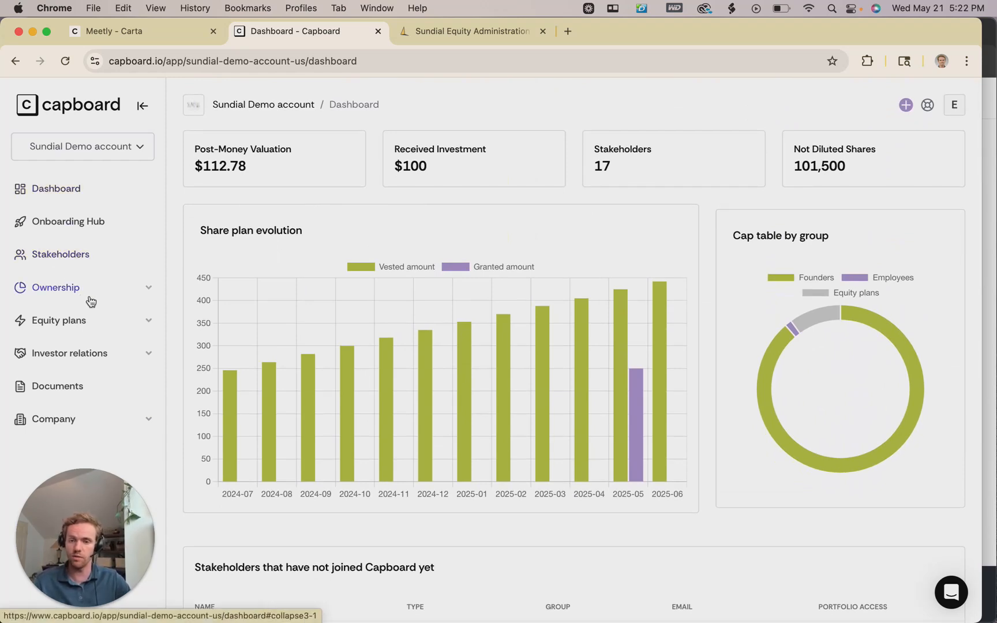
pyautogui.click(83, 330)
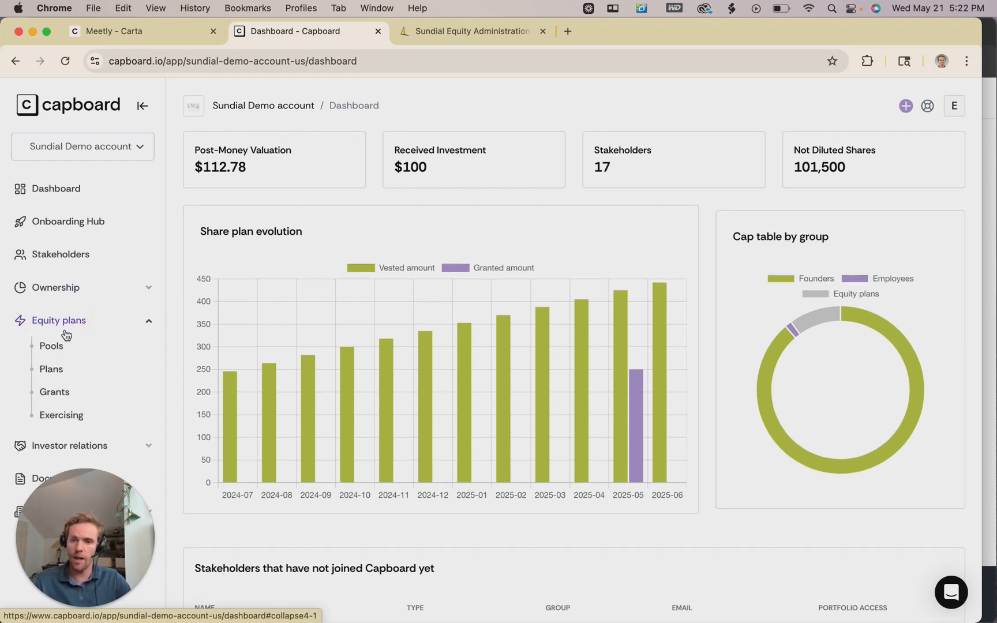
# Open Grants and look over Employees 1–3's Equity Incentive Plan 2023 option grants.
pyautogui.click(54, 398)
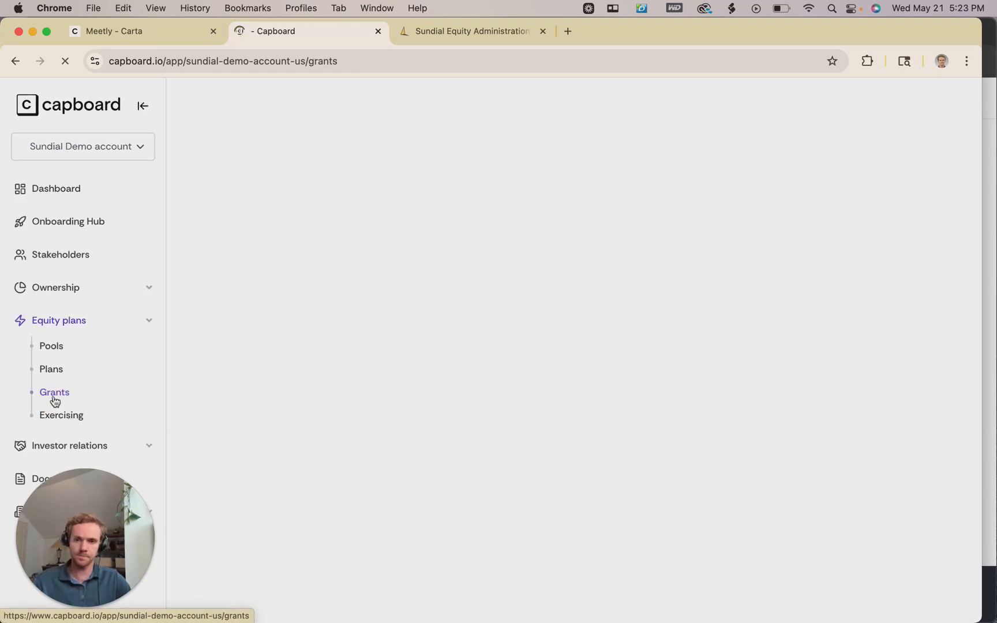
pyautogui.scroll(-3, 464, 200)
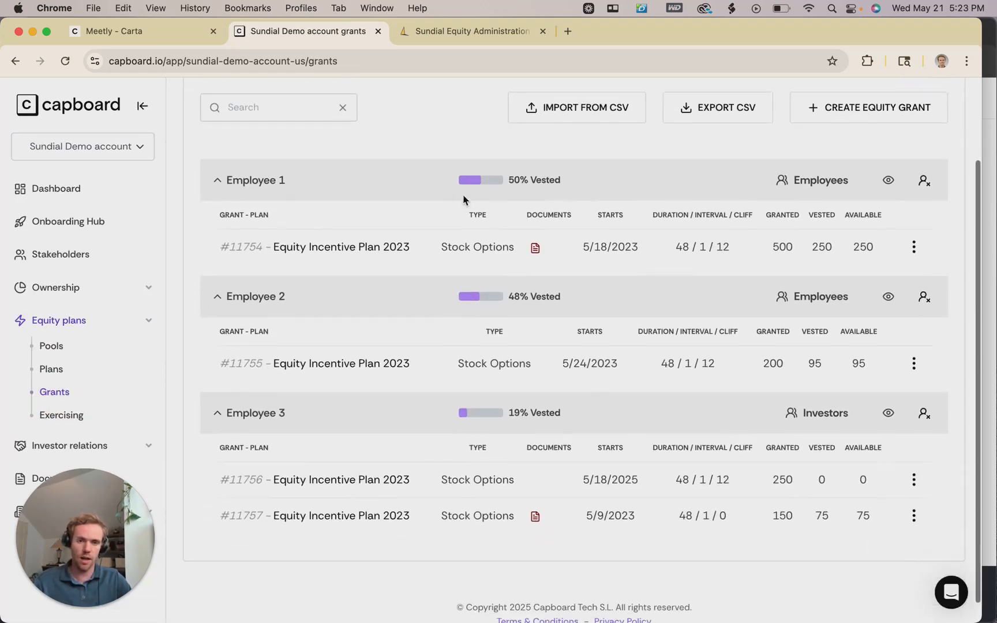
pyautogui.scroll(4, 463, 200)
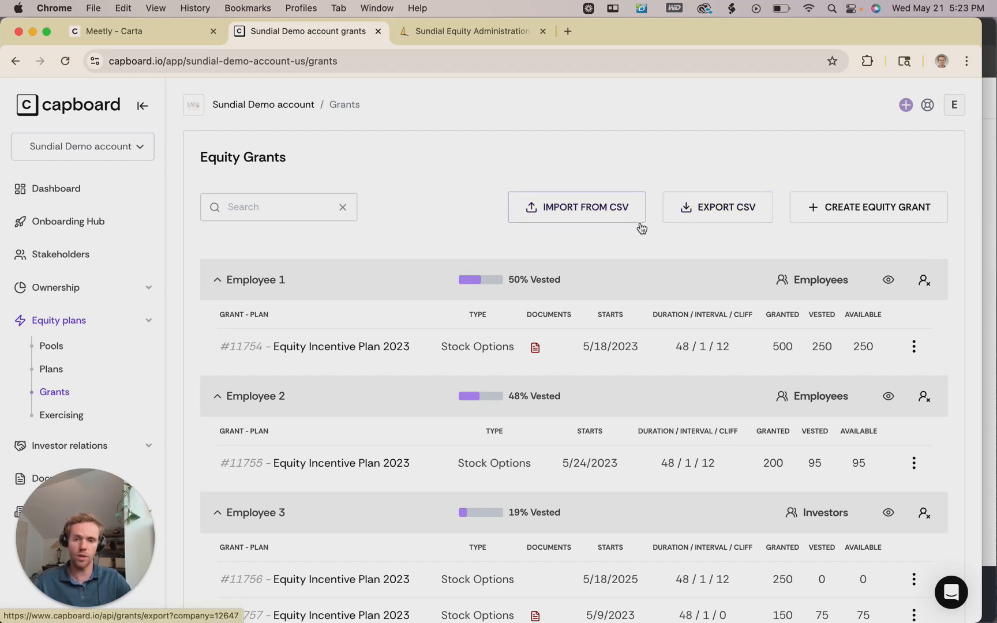
# Open the Create grant form, prefilled with Equity Incentive Plan 2023 and 0.001 strike price.
pyautogui.click(864, 213)
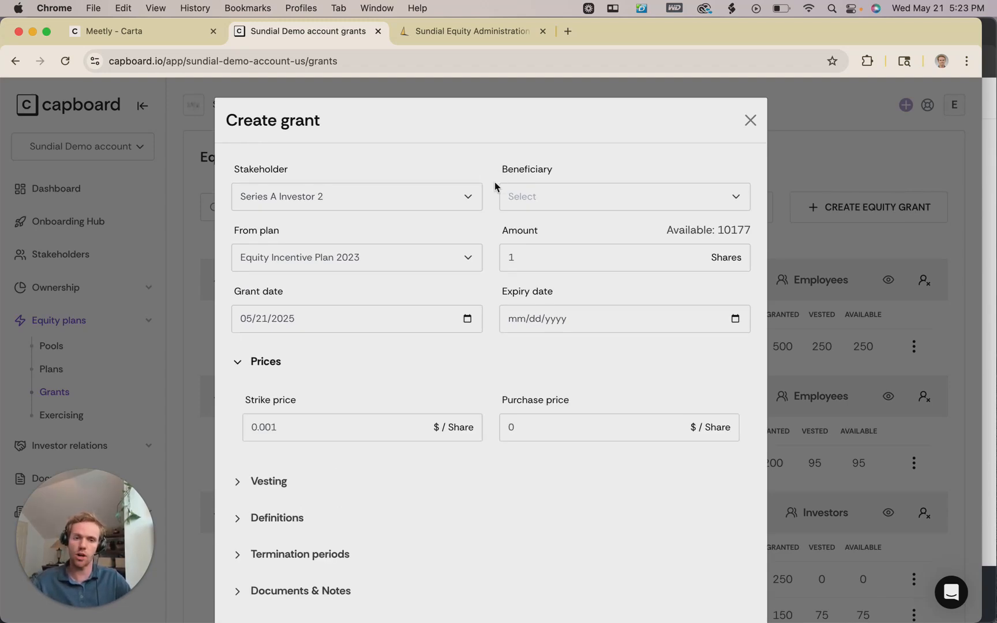
pyautogui.scroll(-1, 440, 199)
pyautogui.scroll(1, 440, 199)
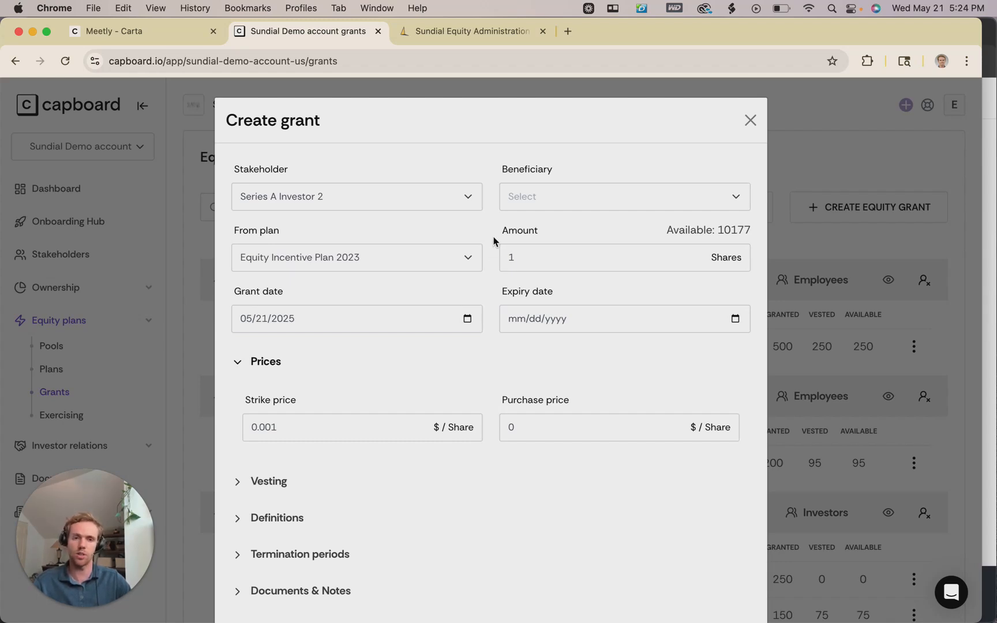
# Grant Employee 3 150 shares from Equity Incentive Plan 2023, leaving 10028 available.
pyautogui.click(473, 202)
pyautogui.click(295, 347)
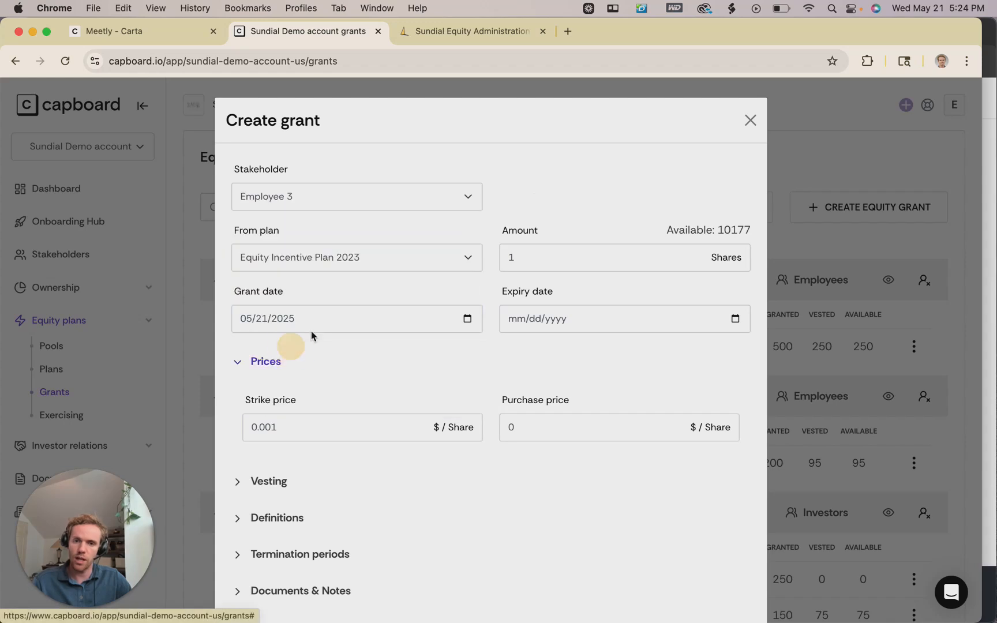
pyautogui.scroll(-1, 392, 214)
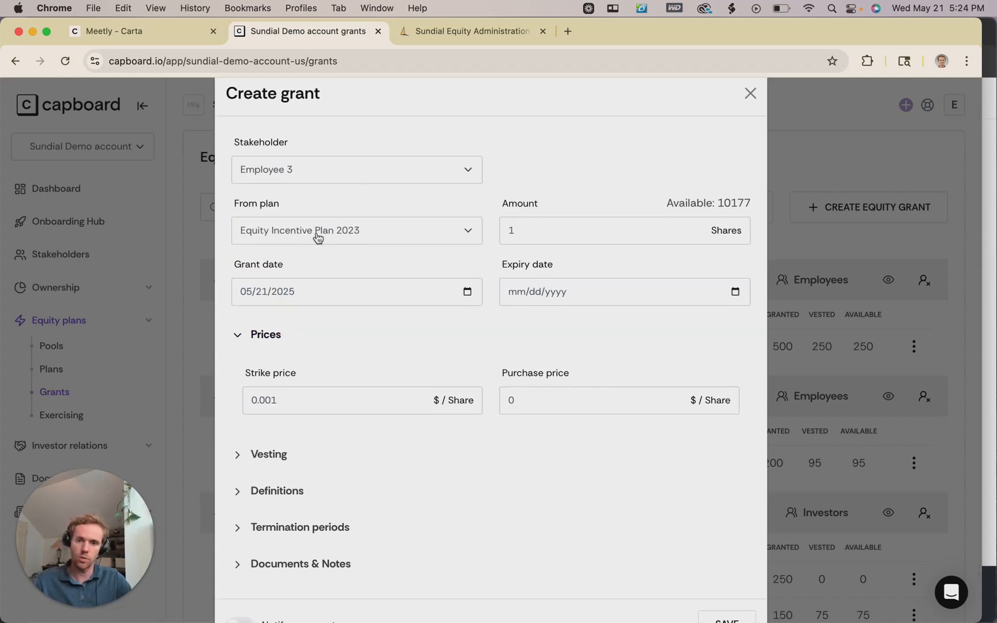
pyautogui.click(411, 237)
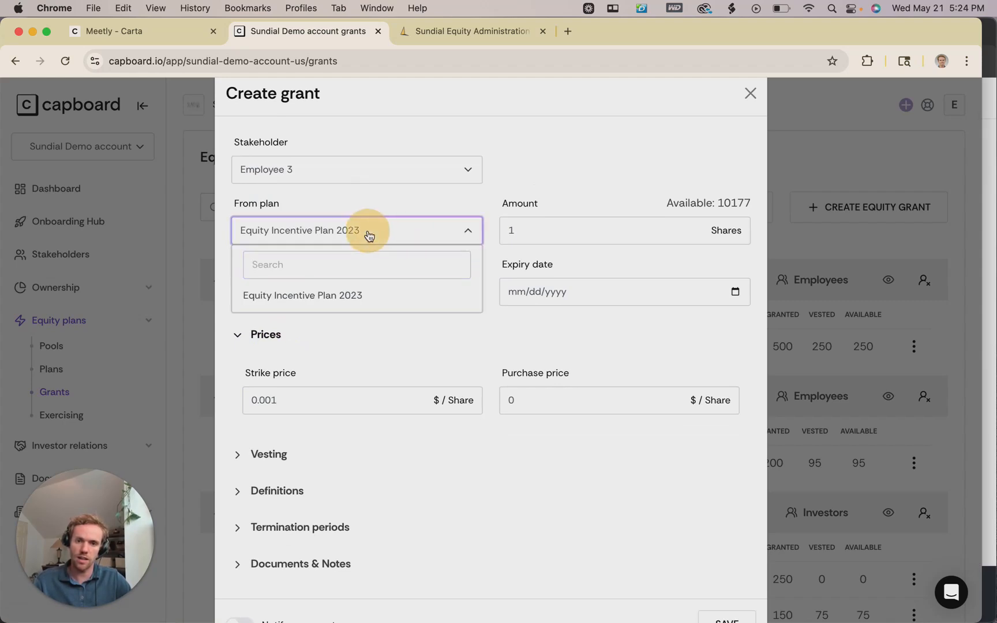
pyautogui.click(472, 226)
pyautogui.click(516, 234)
pyautogui.write('1')
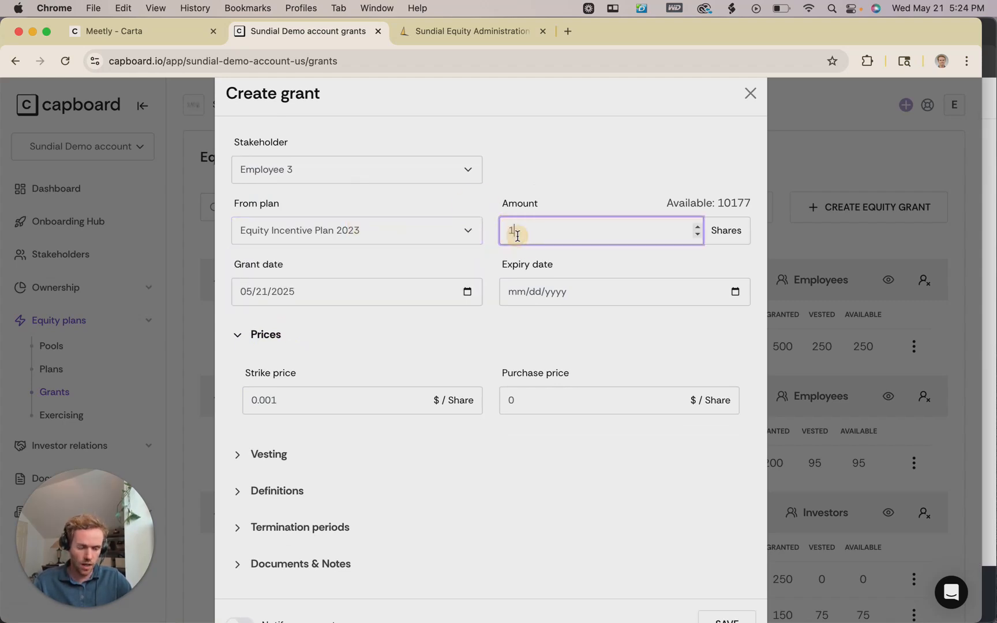
pyautogui.write('50')
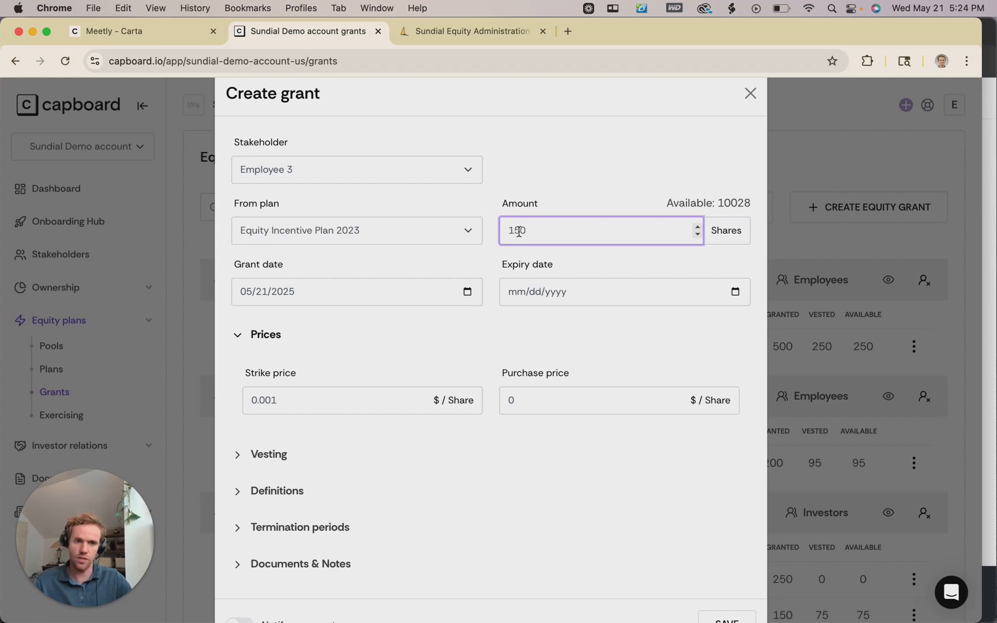
pyautogui.click(490, 233)
pyautogui.scroll(-2, 494, 251)
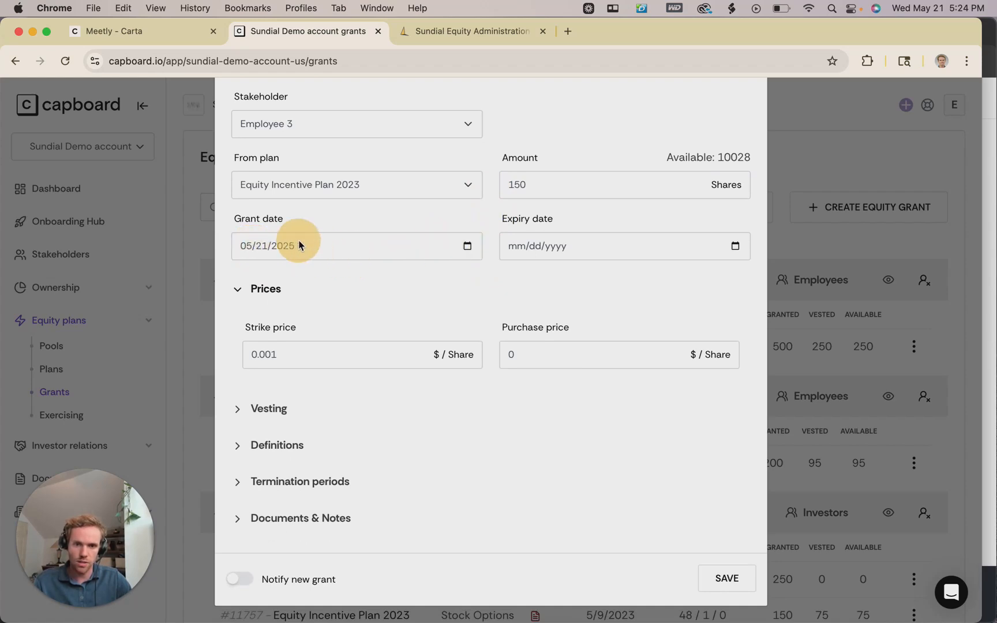
# Set the grant date to 05/20/2025 and the expiry date to 05/20/2035.
pyautogui.click(467, 244)
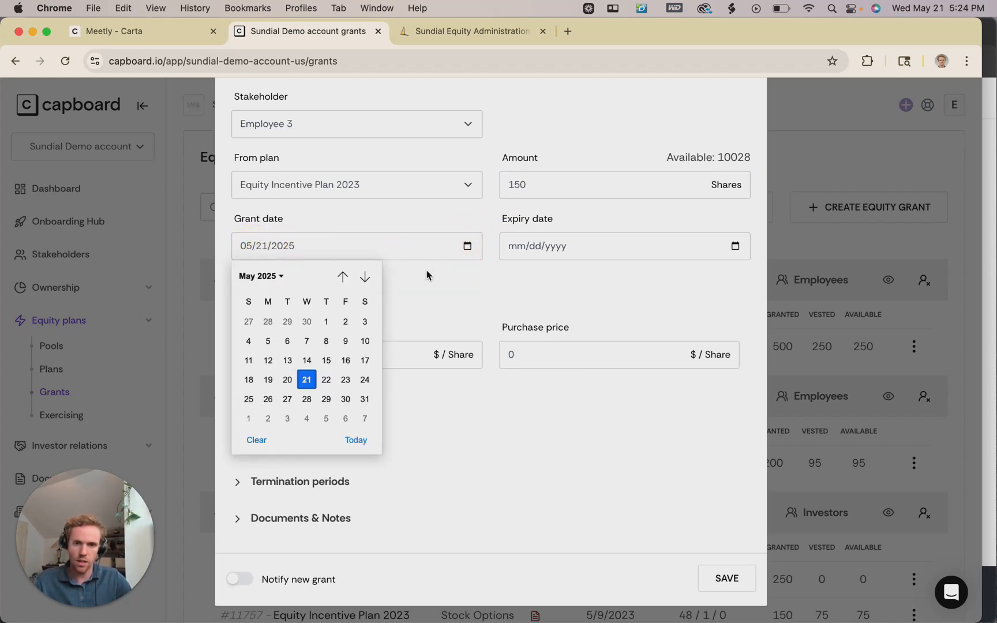
pyautogui.click(291, 388)
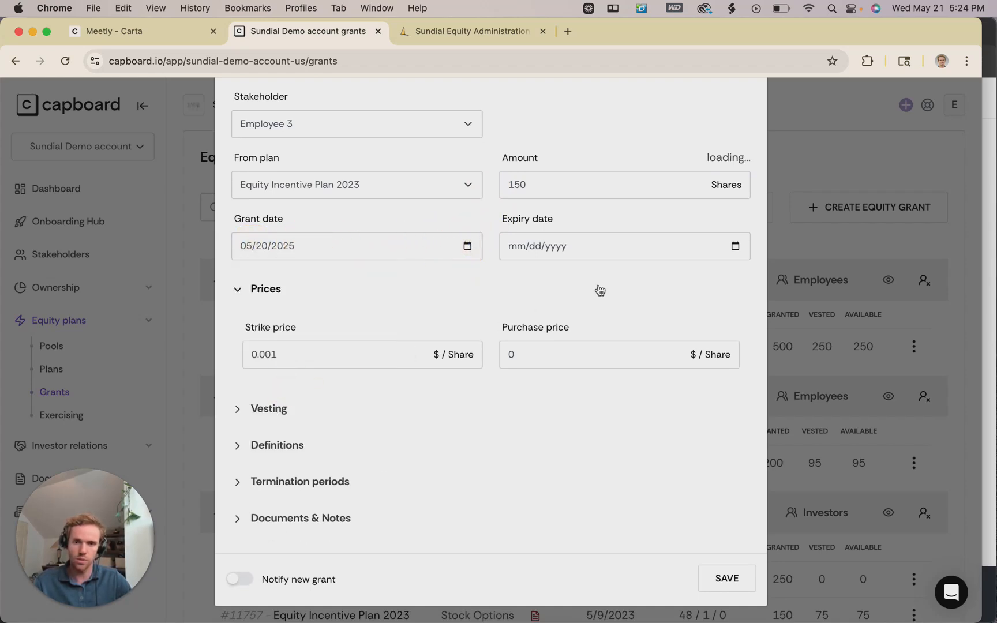
pyautogui.click(735, 247)
pyautogui.click(517, 380)
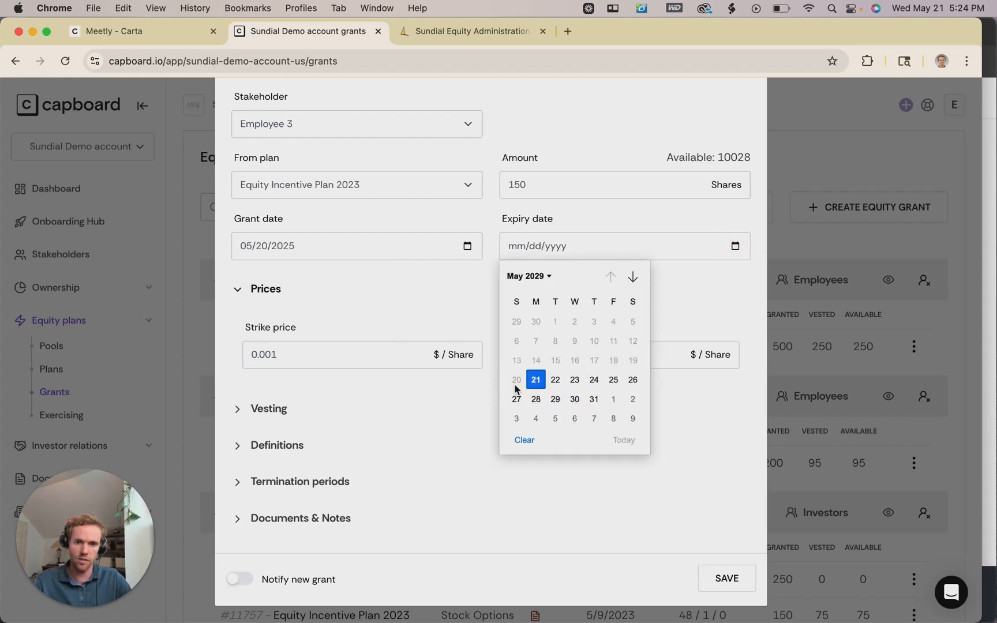
pyautogui.click(552, 321)
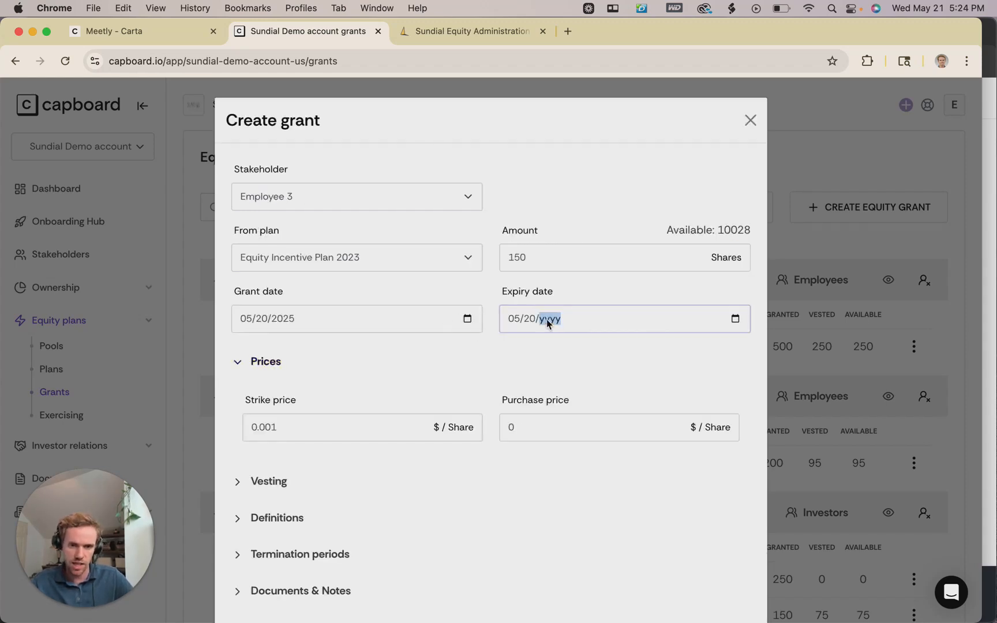
pyautogui.click(518, 320)
pyautogui.write('05')
pyautogui.write('020')
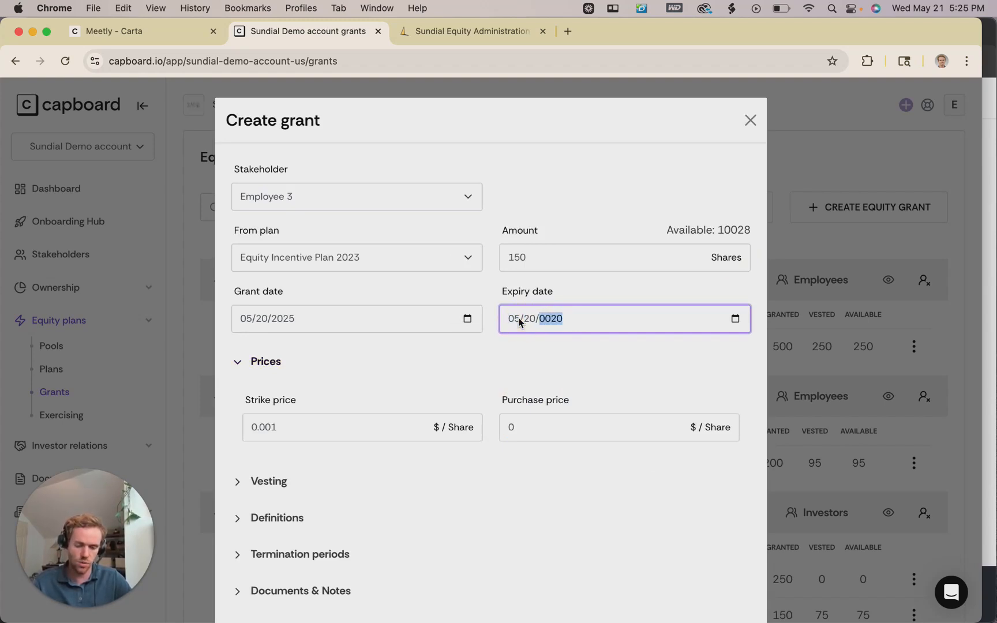
# Collapse and re-expand Prices, then reveal vesting details: 48 months with a 12-month cliff.
pyautogui.click(490, 350)
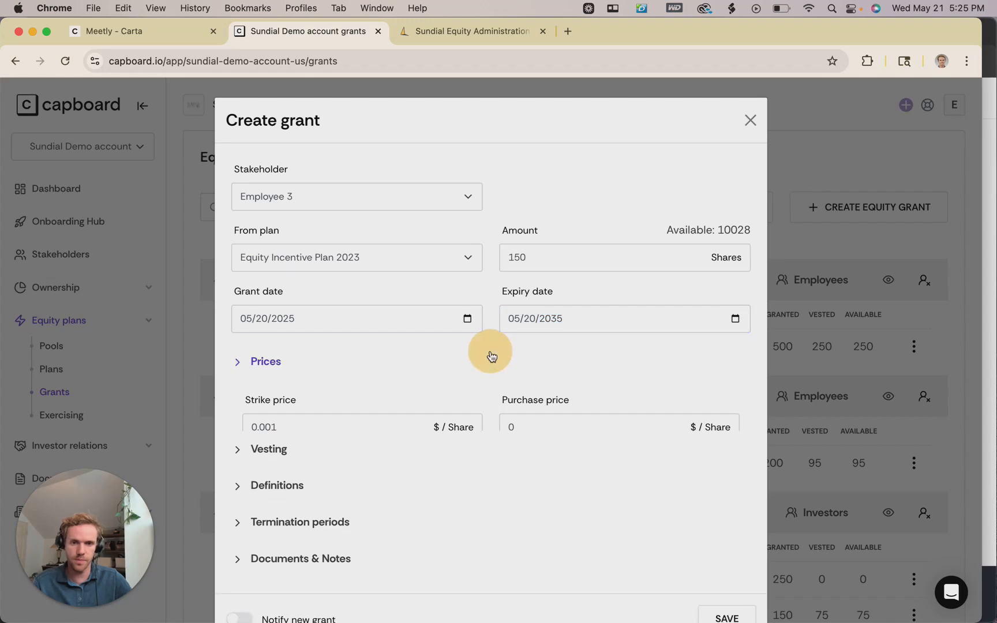
pyautogui.click(463, 361)
pyautogui.scroll(-3, 476, 323)
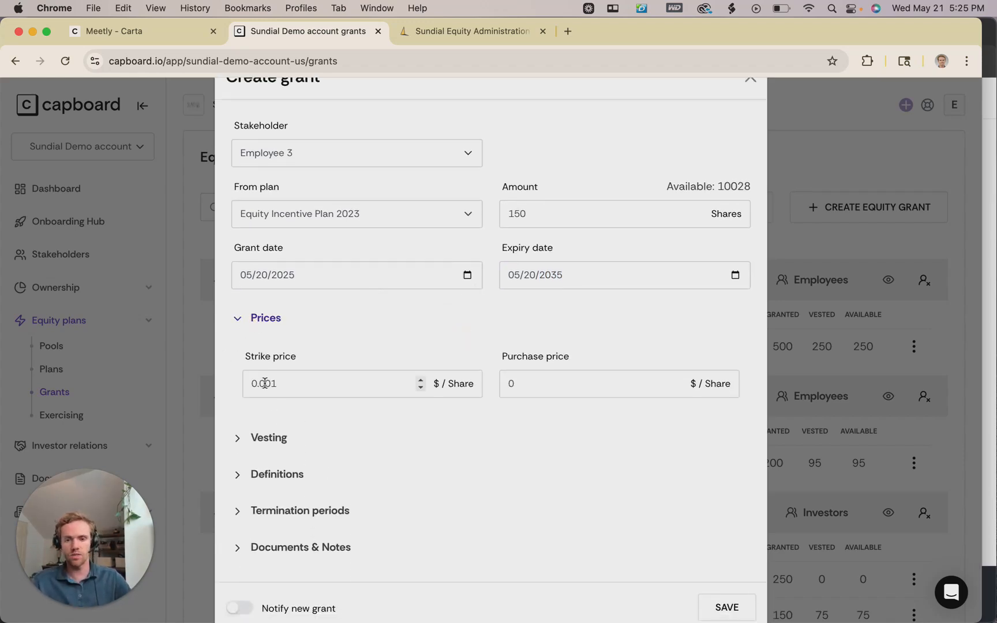
pyautogui.scroll(-1, 295, 390)
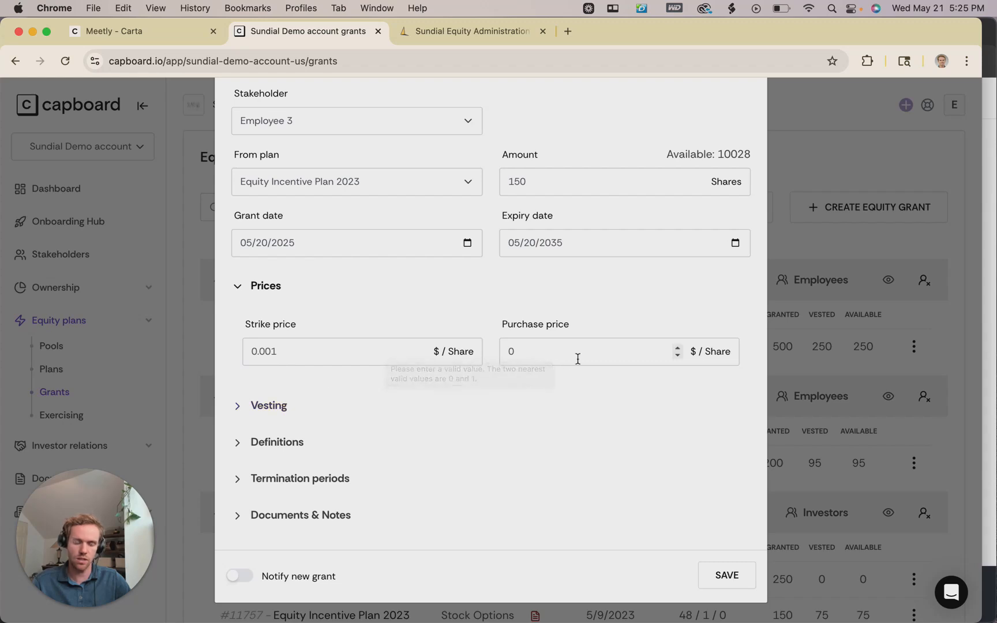
pyautogui.click(270, 408)
# Change the cliff to 0 and the vesting start year to 2023, ending 05/21/2027 with 75 vested.
pyautogui.scroll(-1, 415, 411)
pyautogui.scroll(-2, 416, 411)
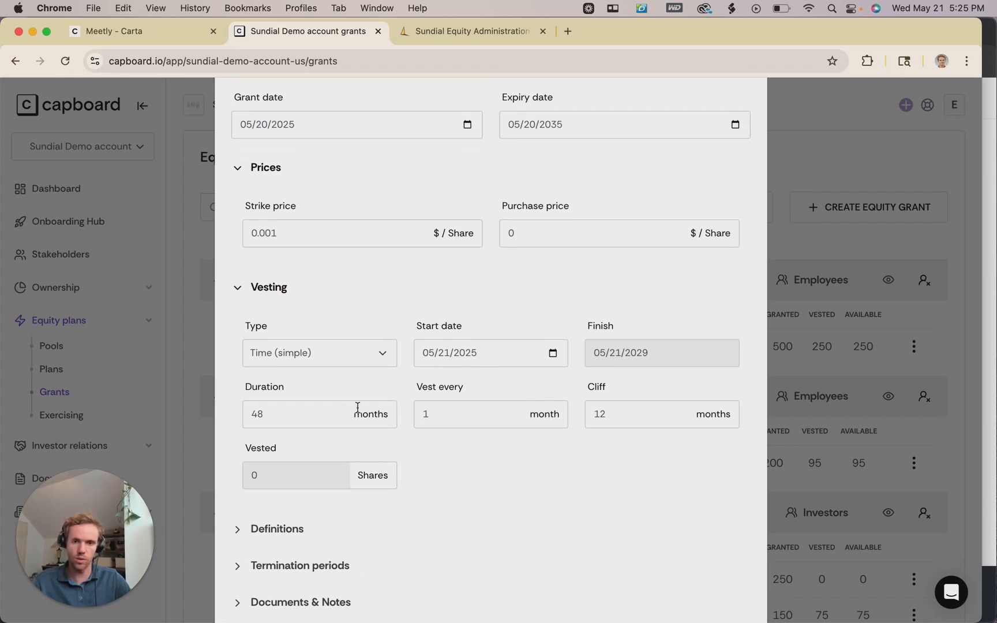
pyautogui.moveTo(637, 411); pyautogui.dragTo(574, 417)
pyautogui.write('0')
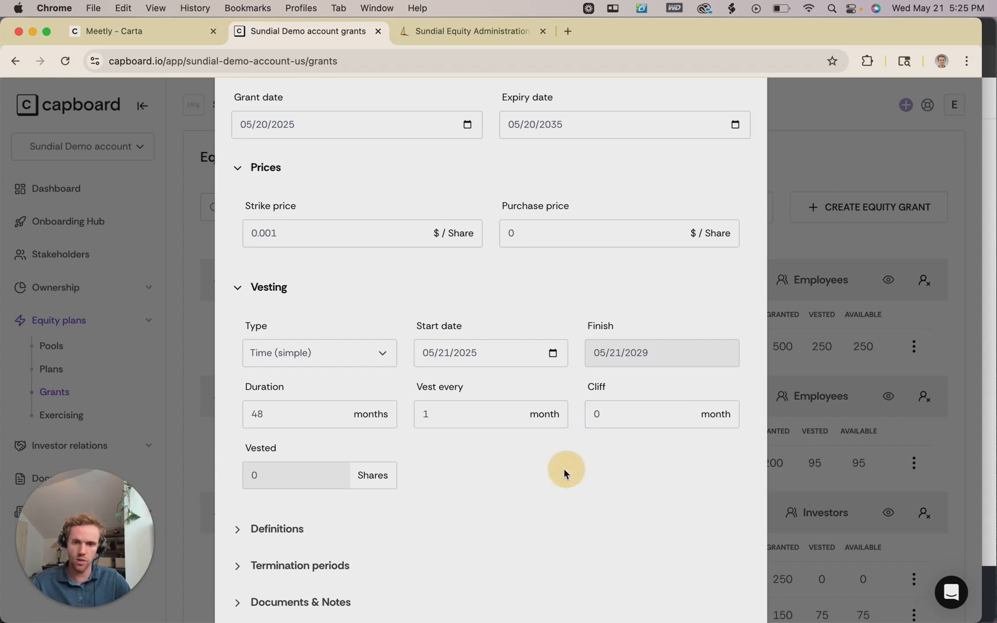
pyautogui.click(470, 359)
pyautogui.write('2023')
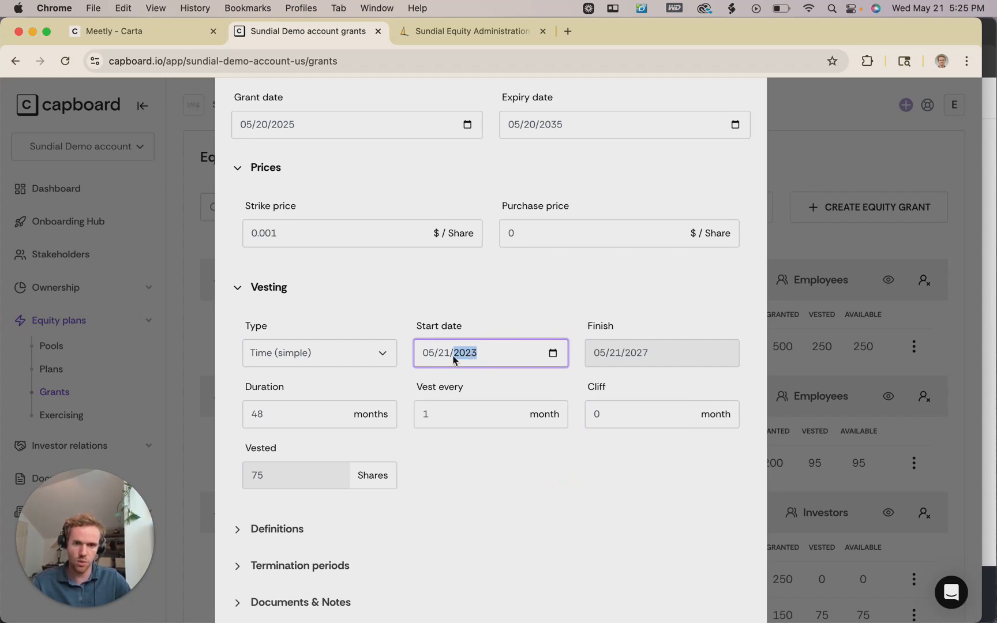
pyautogui.click(500, 376)
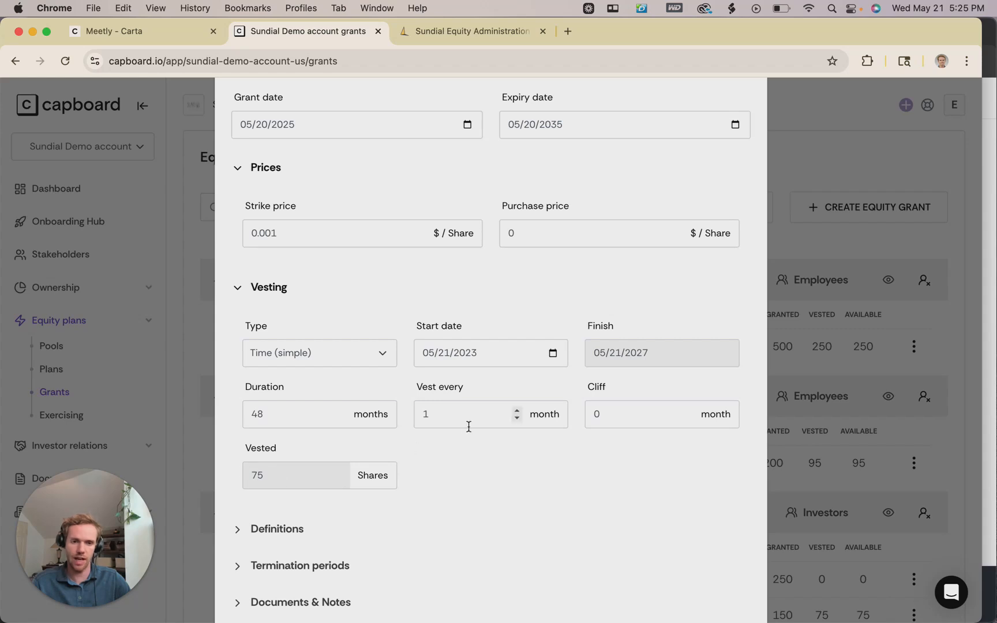
pyautogui.scroll(-3, 469, 427)
# Open Definitions, leave Good leaver, Bad leaver and Liquidity event blank, then reveal termination periods.
pyautogui.click(346, 444)
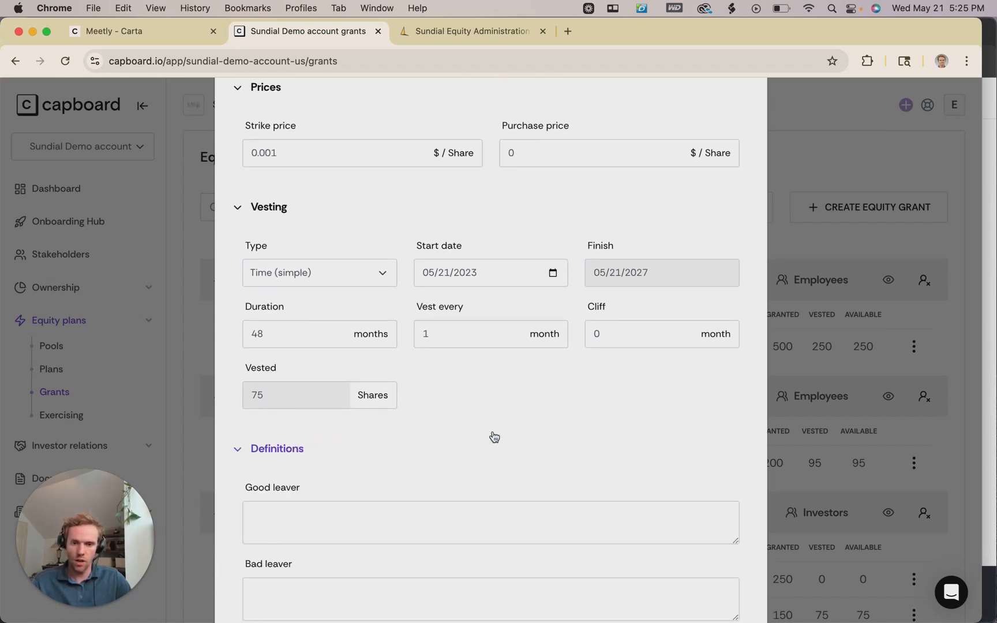
pyautogui.scroll(-3, 490, 436)
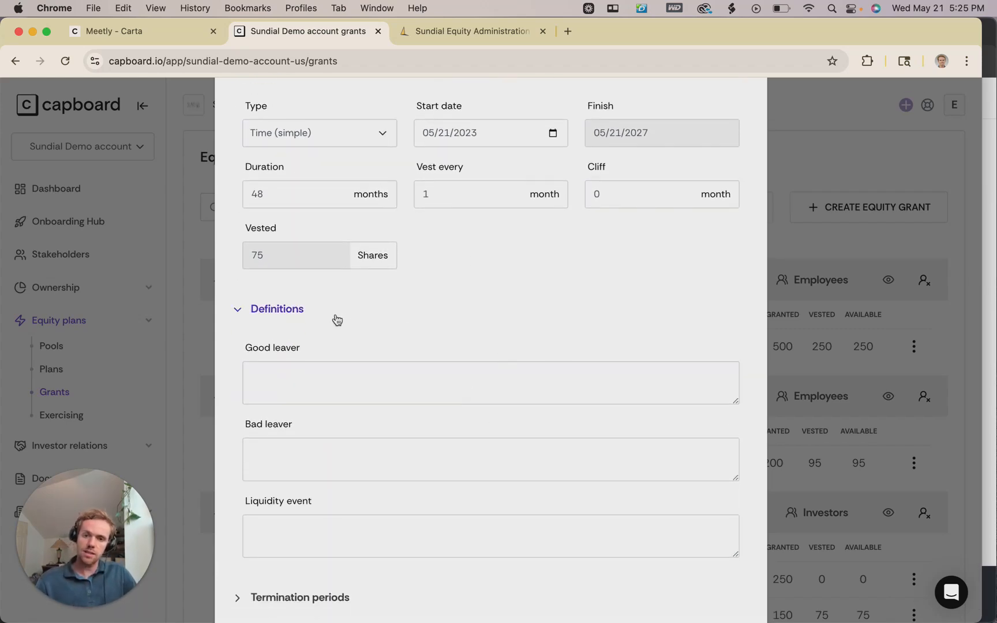
pyautogui.scroll(-2, 339, 321)
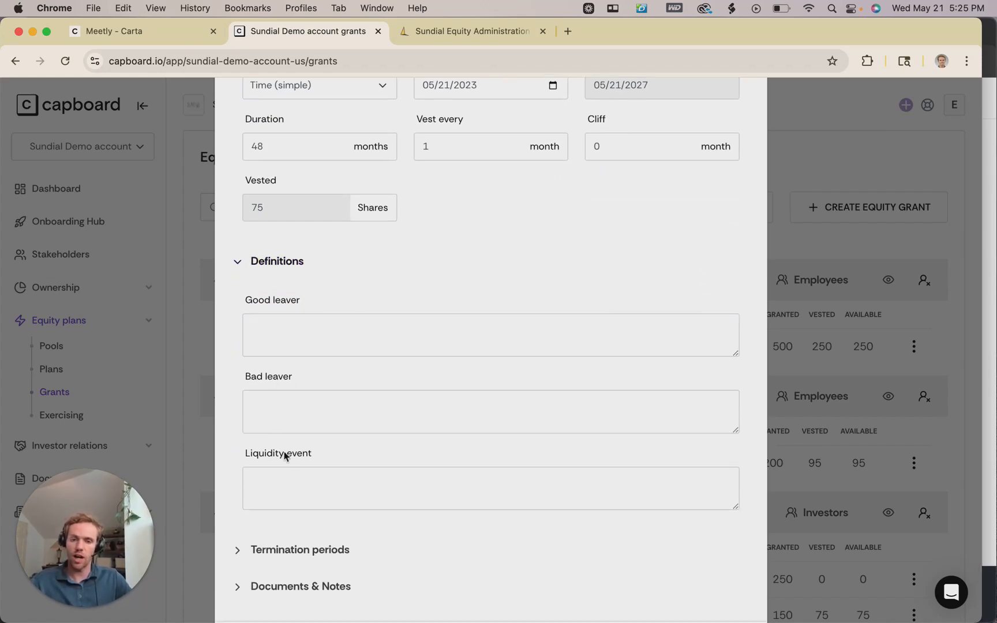
pyautogui.scroll(-1, 292, 456)
pyautogui.click(282, 321)
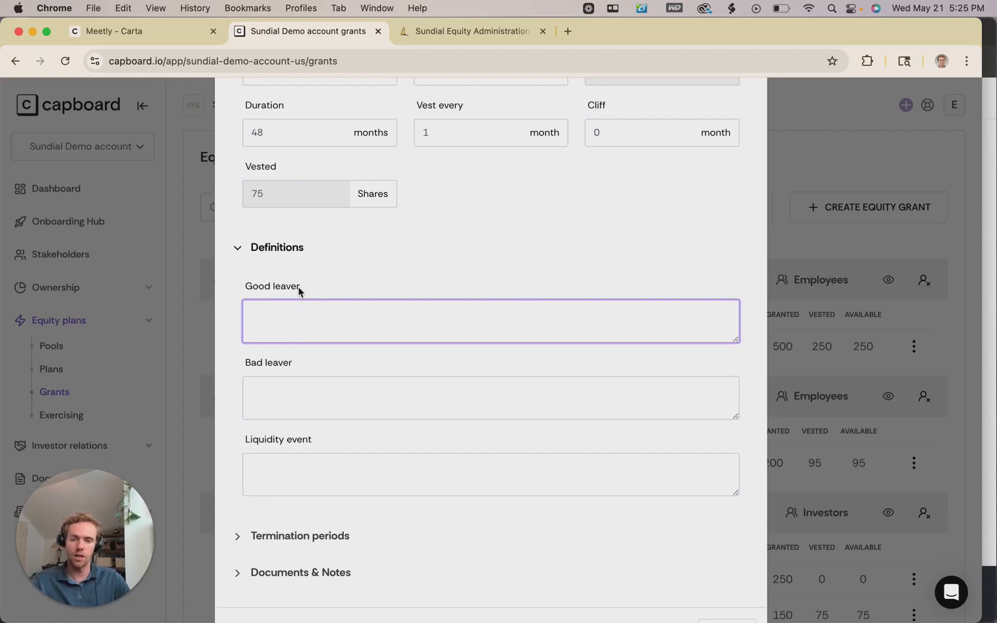
pyautogui.click(302, 380)
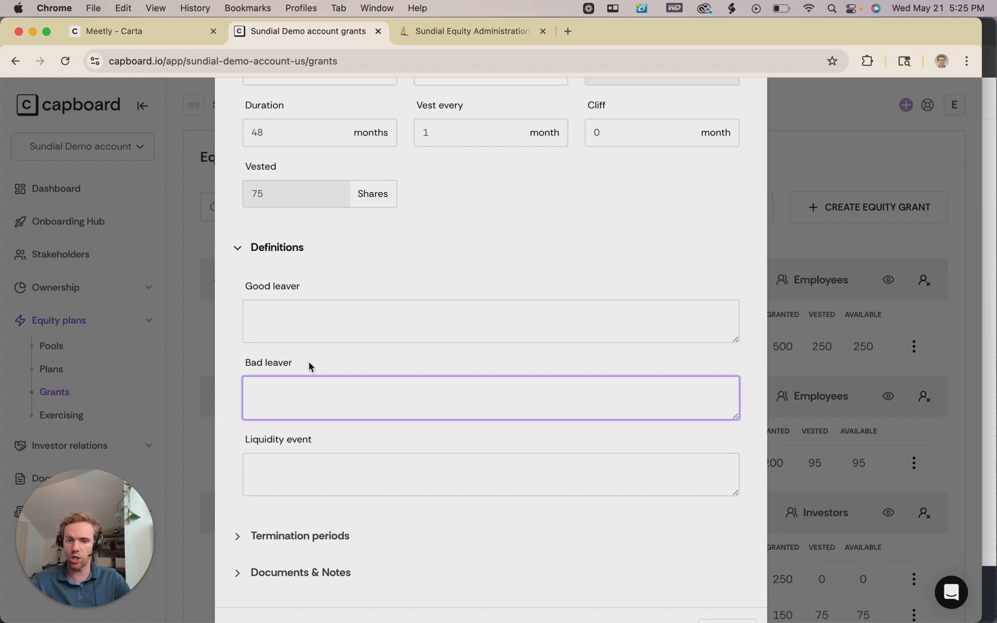
pyautogui.scroll(-2, 314, 432)
pyautogui.click(315, 432)
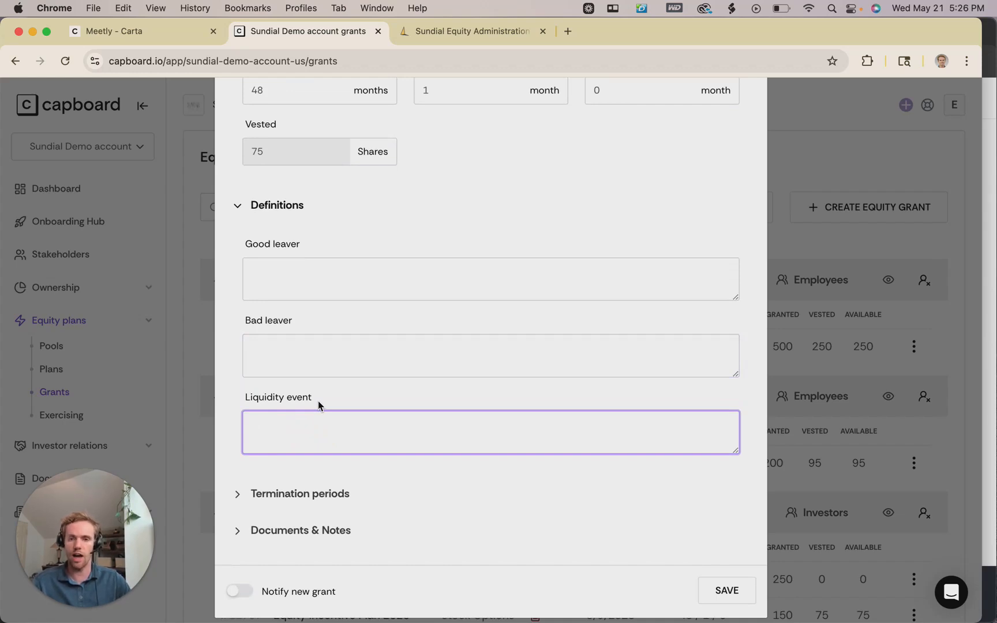
pyautogui.scroll(-1, 341, 399)
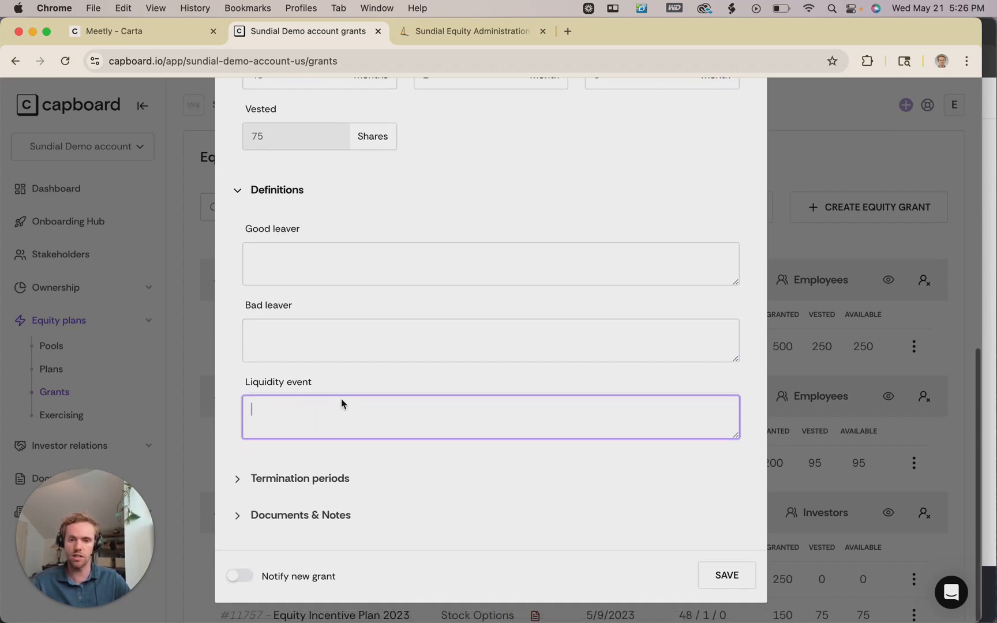
pyautogui.click(375, 456)
# Review the termination periods and attach blank.pdf under Documents & Notes.
pyautogui.scroll(-8, 309, 225)
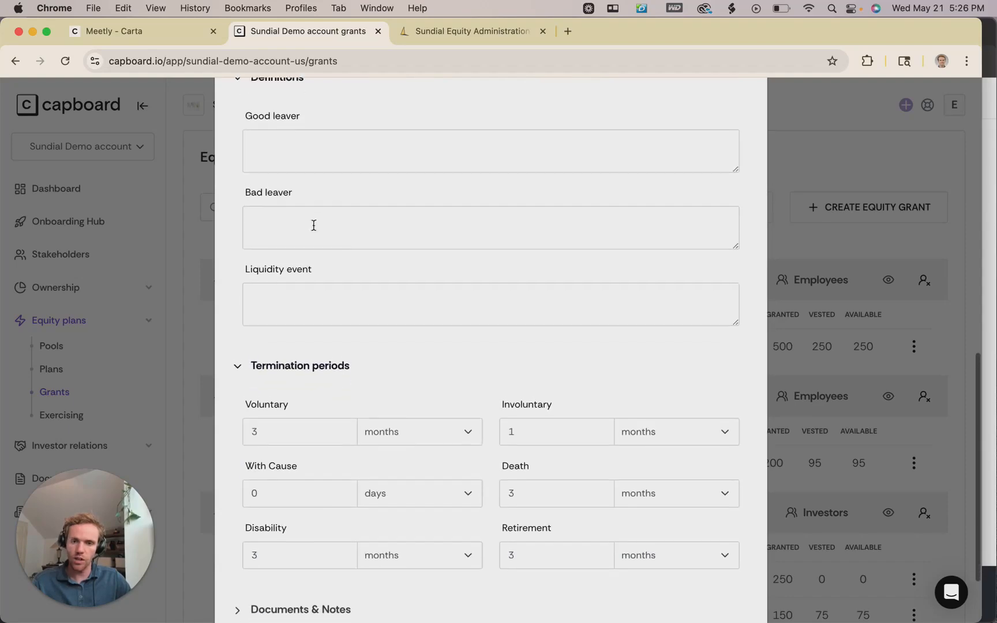
pyautogui.scroll(3, 300, 194)
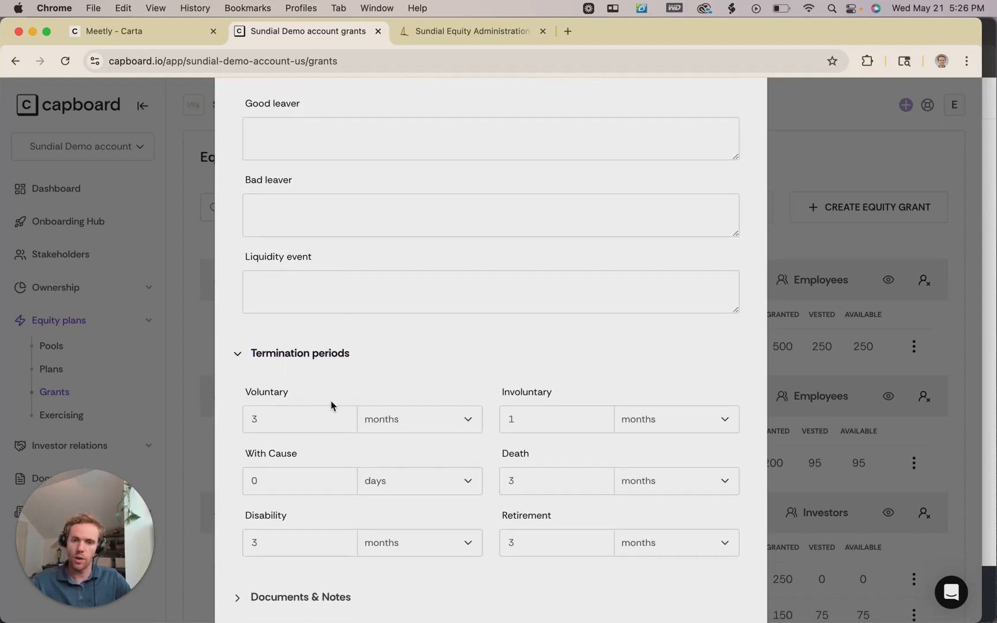
pyautogui.scroll(-5, 329, 402)
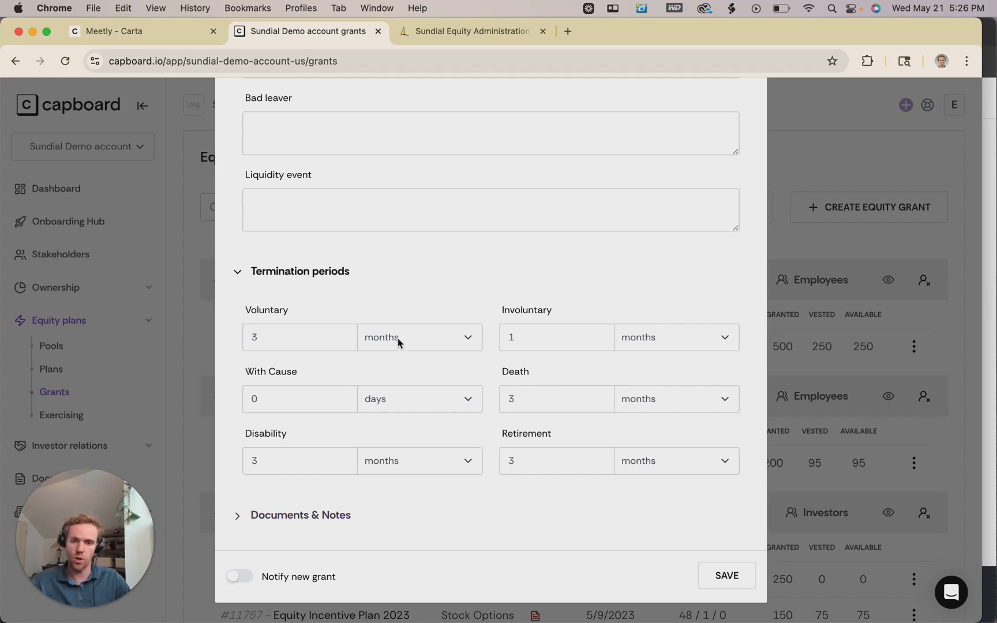
pyautogui.click(294, 522)
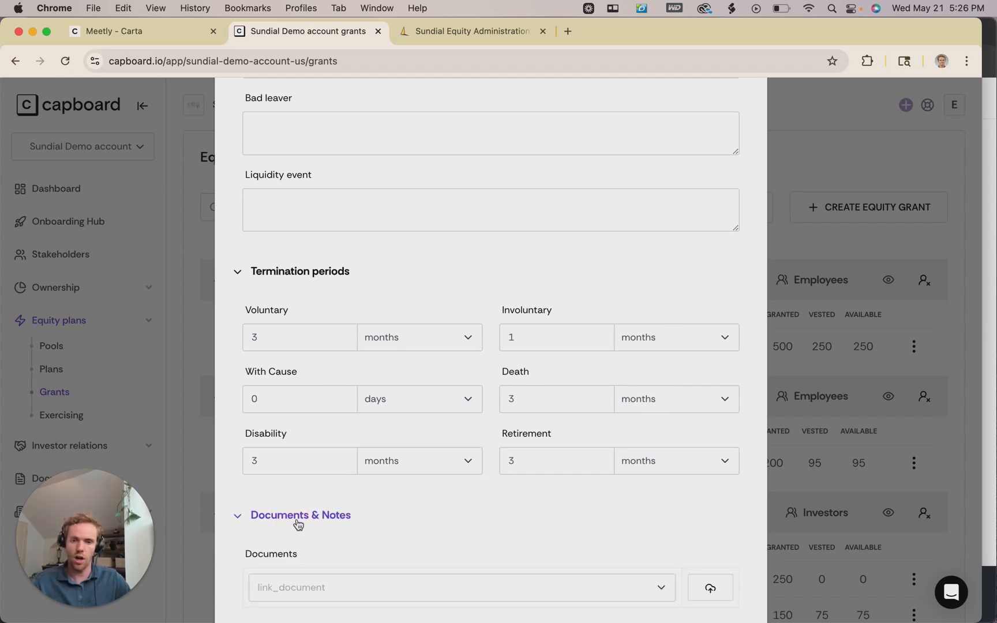
pyautogui.scroll(-3, 465, 423)
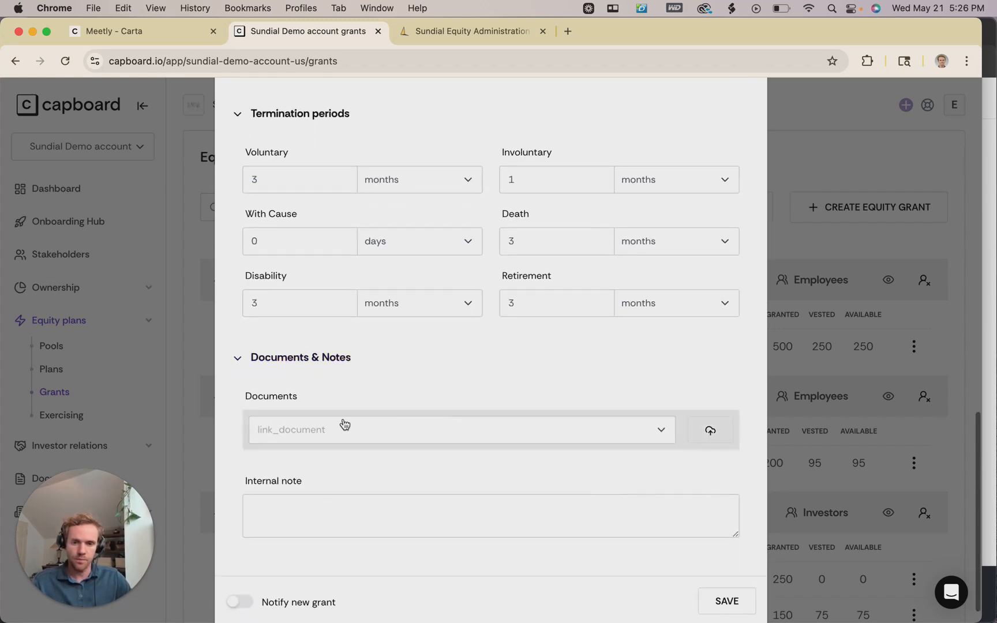
pyautogui.click(653, 409)
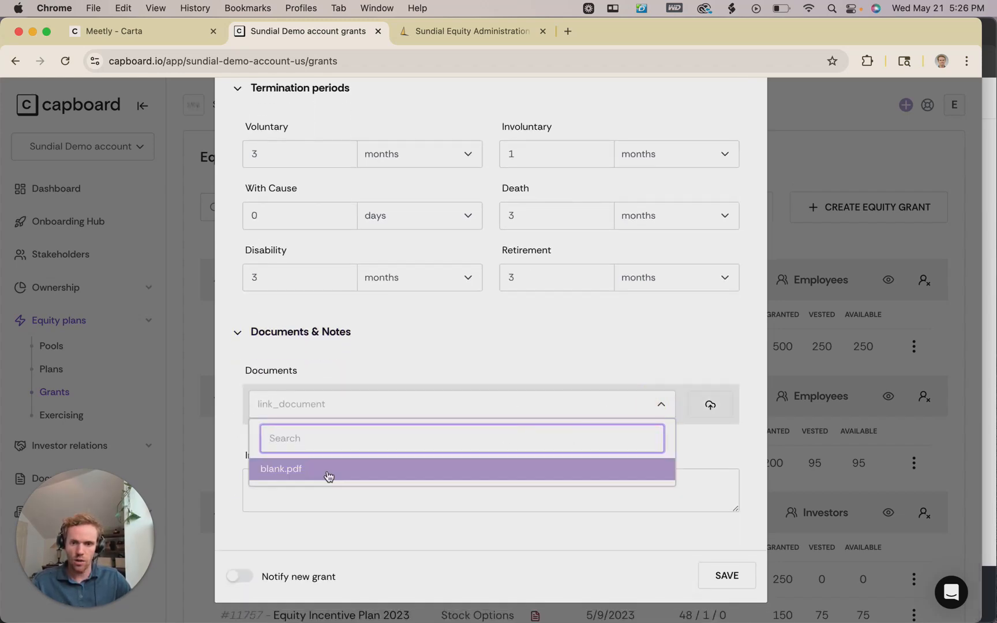
pyautogui.click(288, 470)
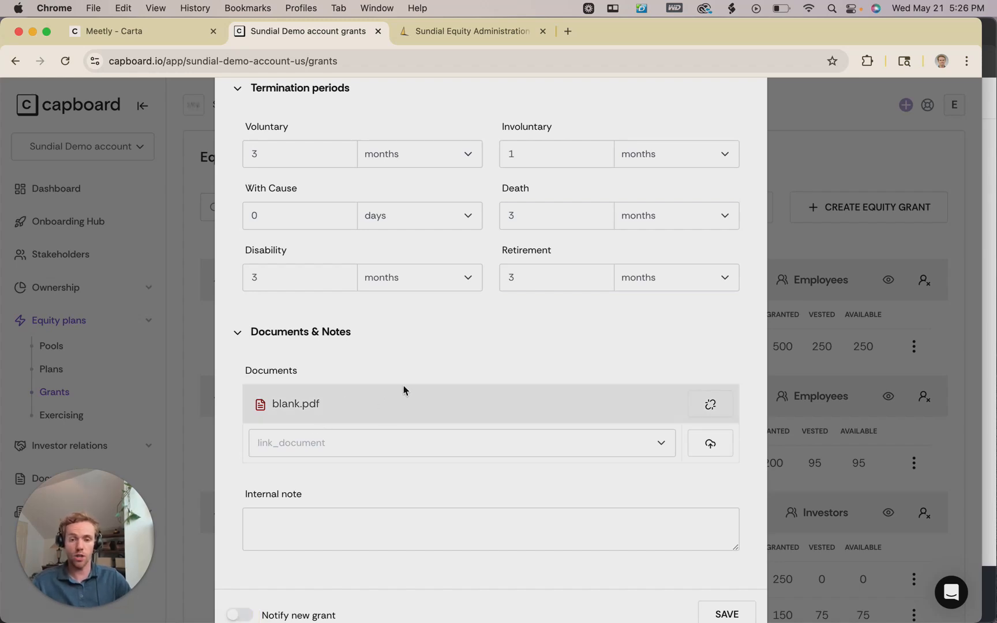
# Leave the internal note empty and switch Notify new grant on, then back off.
pyautogui.scroll(-1, 404, 393)
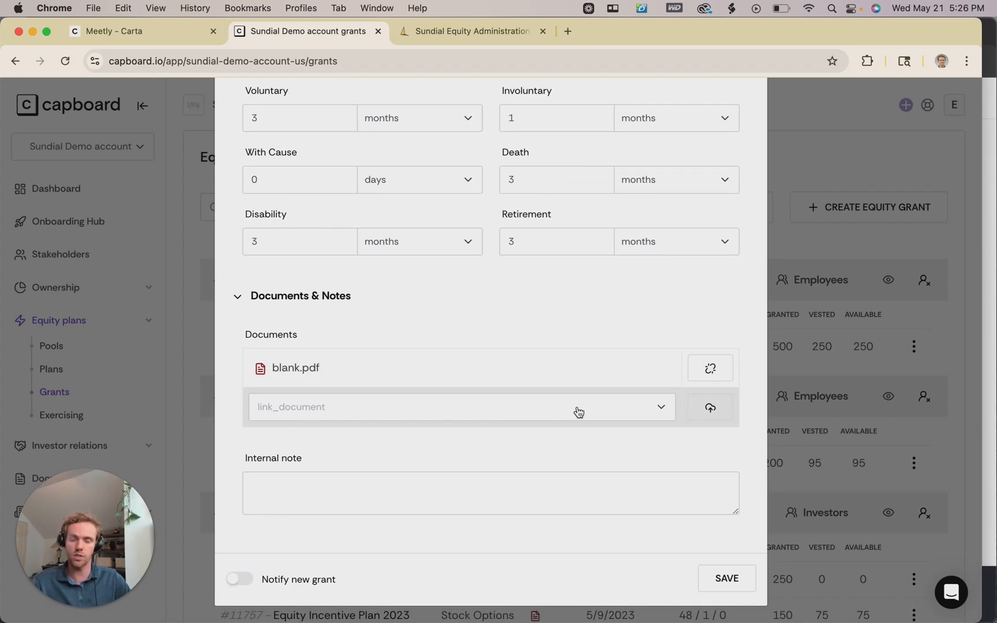
pyautogui.scroll(-1, 508, 407)
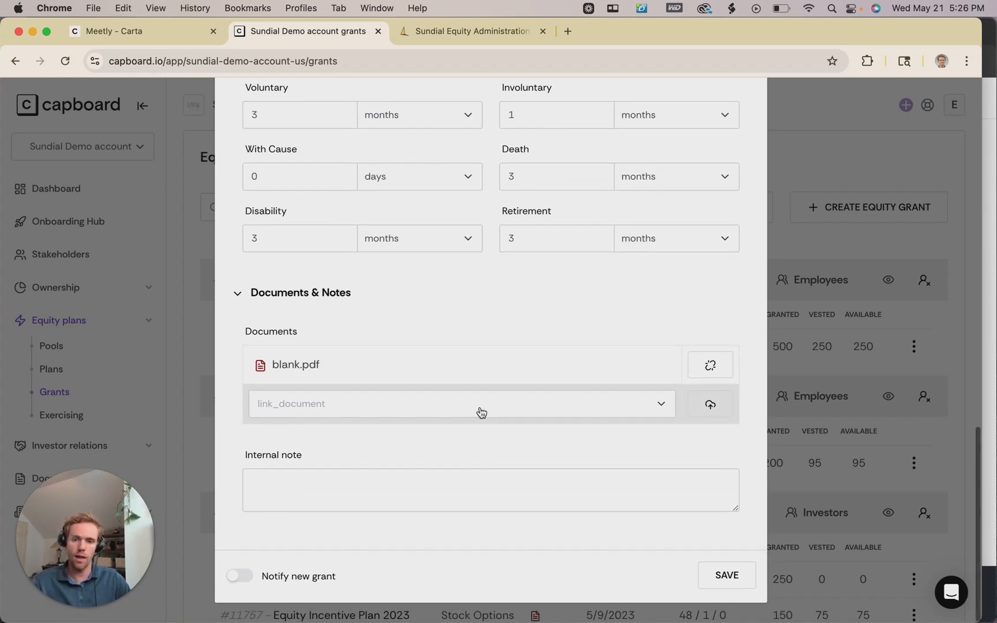
pyautogui.click(289, 471)
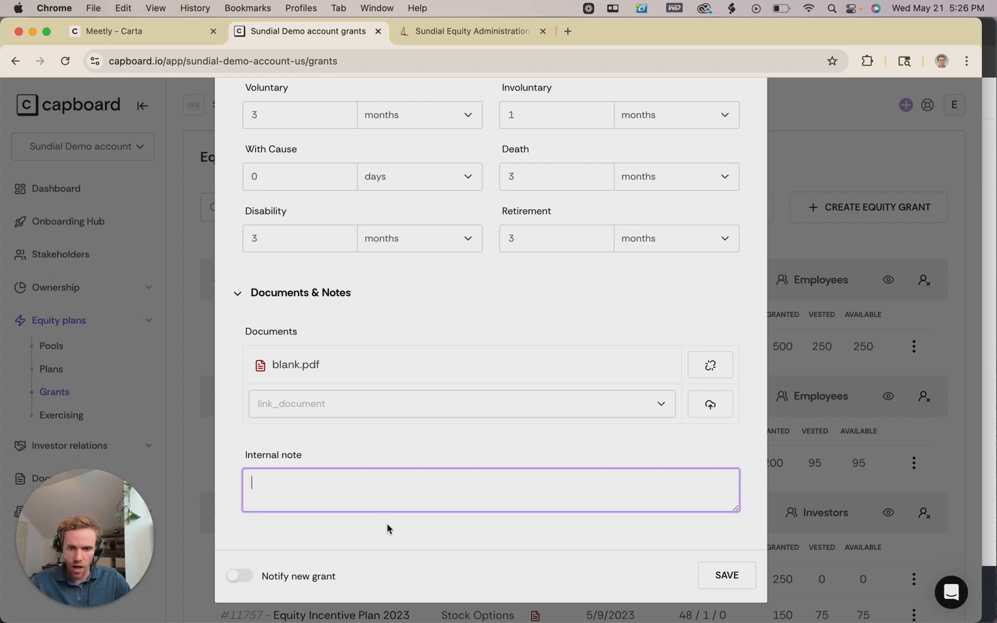
pyautogui.click(267, 585)
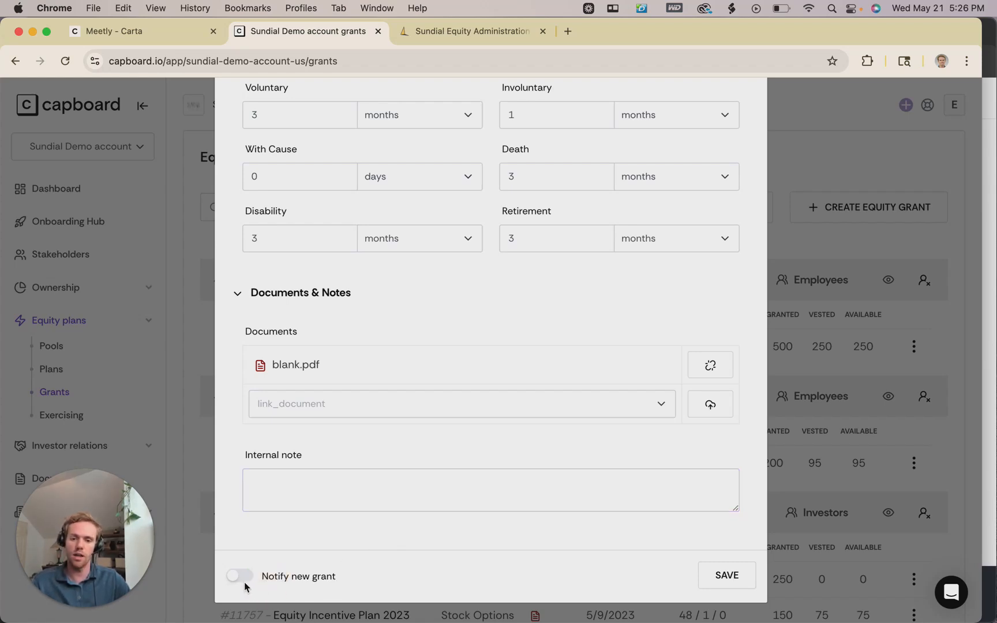
pyautogui.click(241, 582)
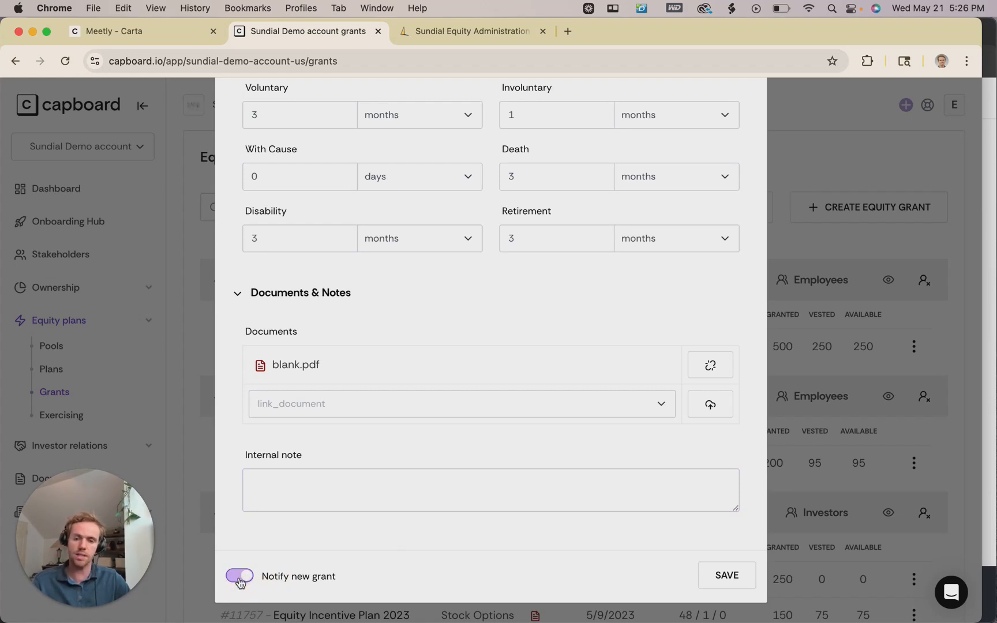
pyautogui.click(240, 581)
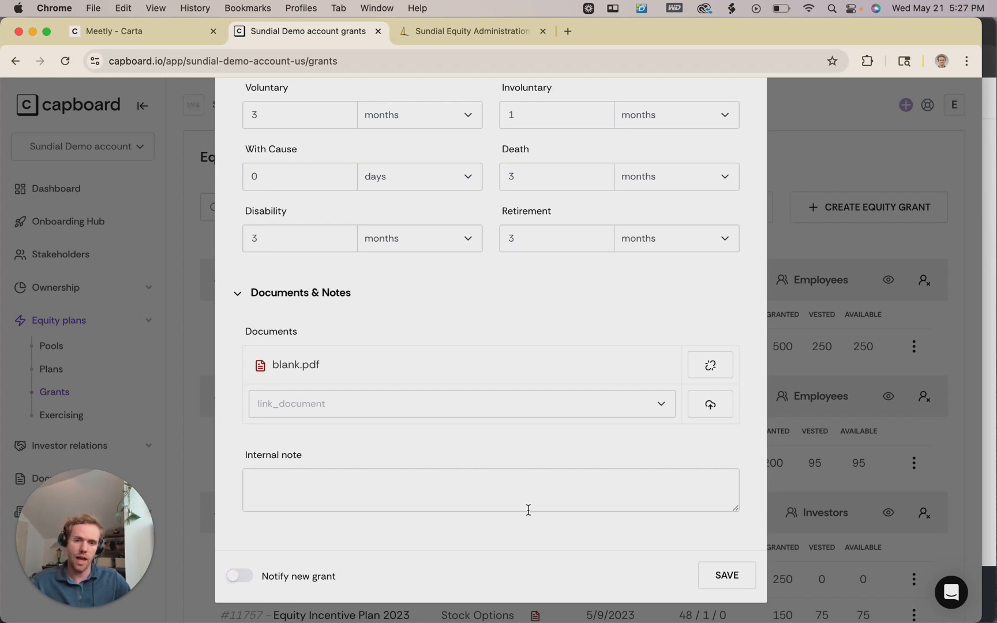
# Save the grant and check Employee 3's new #11758 row: 150 options, 75 vested, document attached.
pyautogui.click(720, 577)
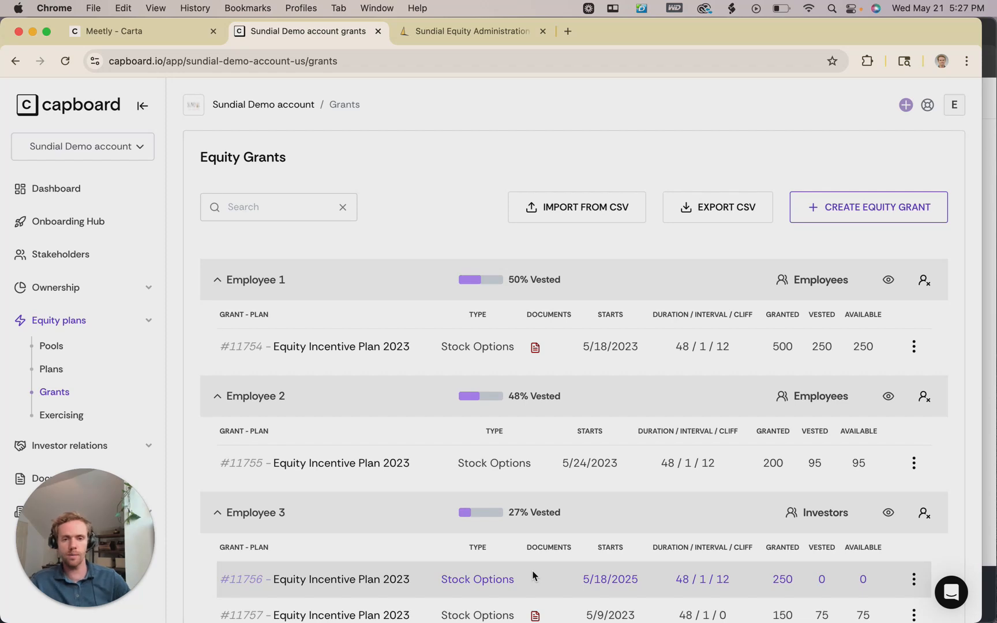
pyautogui.scroll(-5, 554, 444)
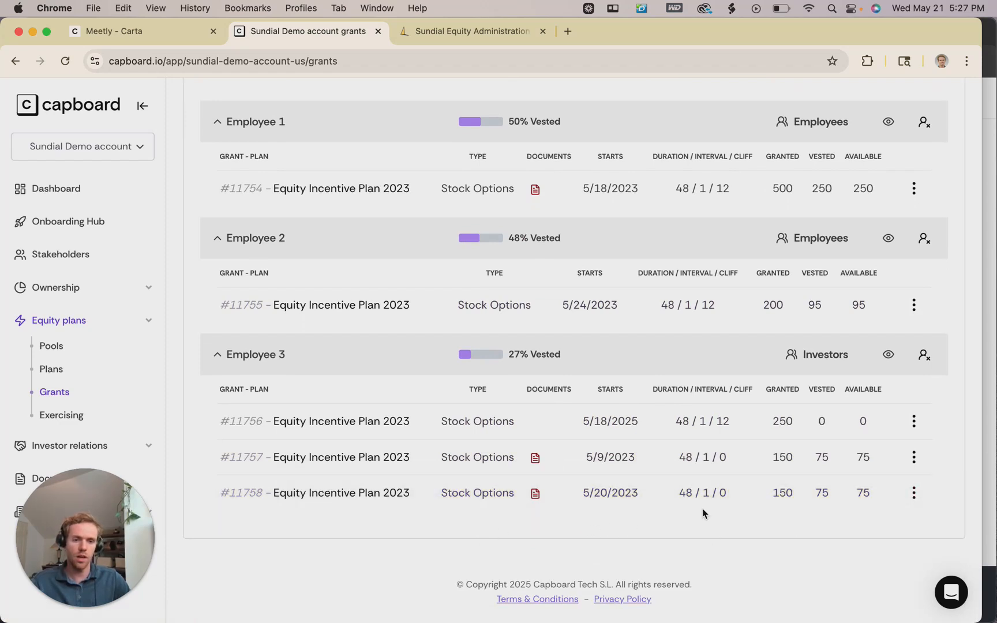
pyautogui.scroll(3, 513, 383)
pyautogui.scroll(-2, 514, 384)
pyautogui.scroll(-2, 514, 384)
pyautogui.scroll(4, 513, 383)
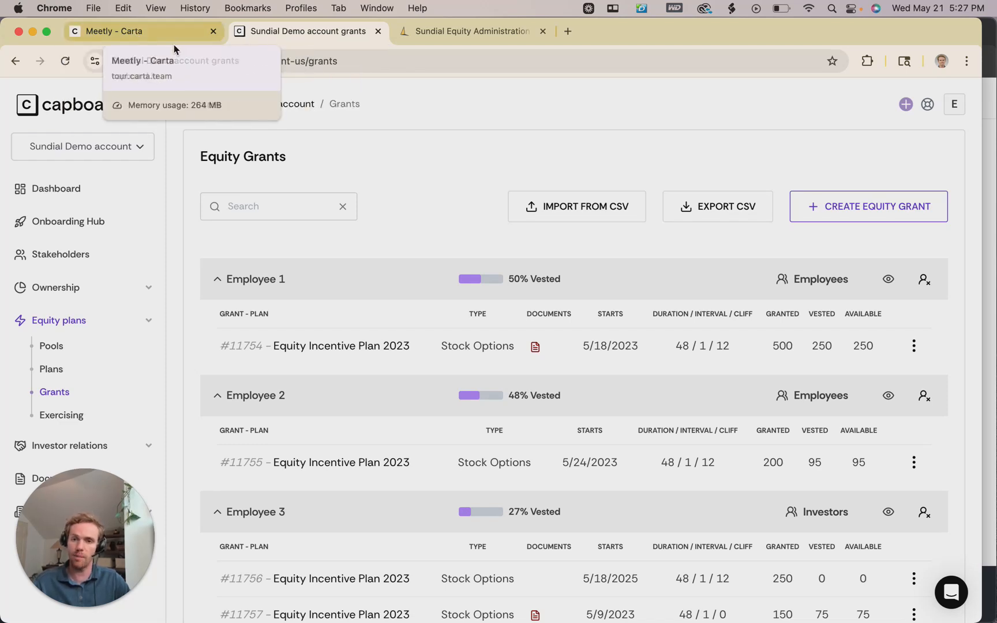
# Switch to Carta's 'All set! What's next?' page noting signatories were notified to sign.
pyautogui.click(149, 38)
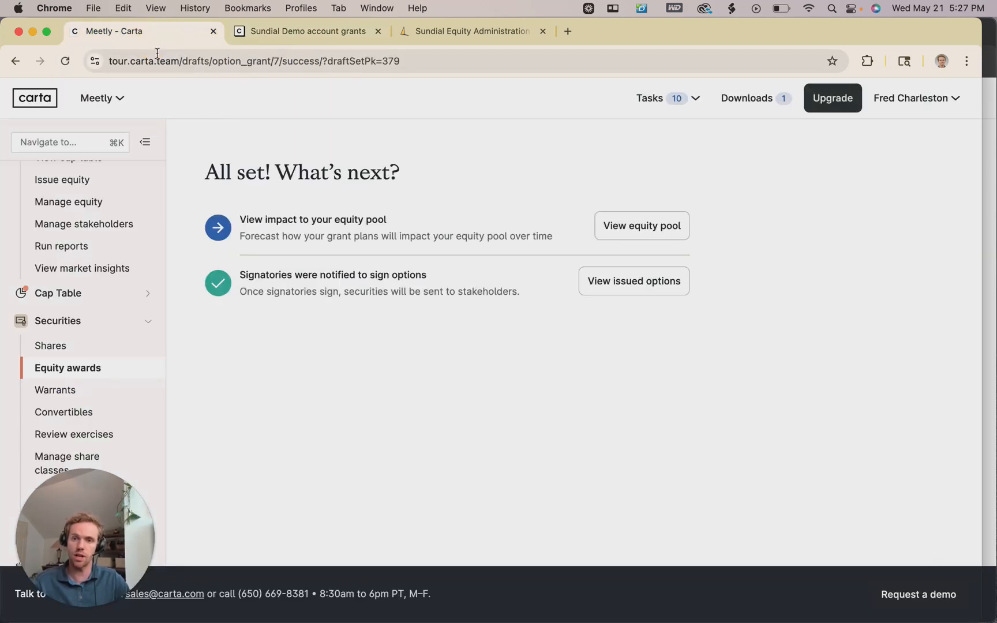
pyautogui.scroll(-1, 159, 223)
pyautogui.scroll(3, 157, 223)
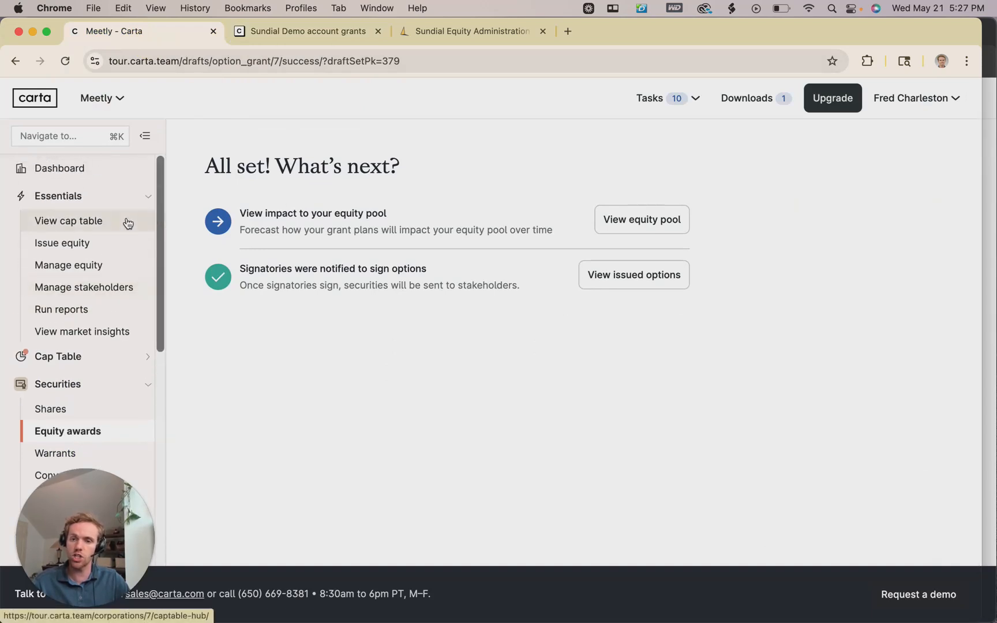
pyautogui.scroll(-5, 116, 233)
pyautogui.scroll(5, 115, 237)
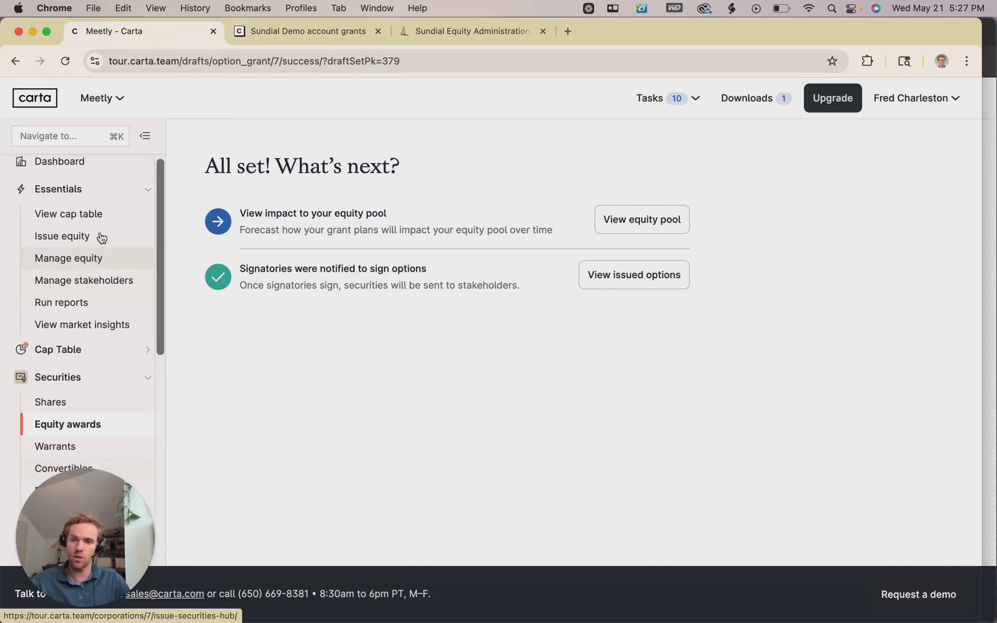
pyautogui.scroll(-6, 101, 236)
pyautogui.scroll(-1, 101, 236)
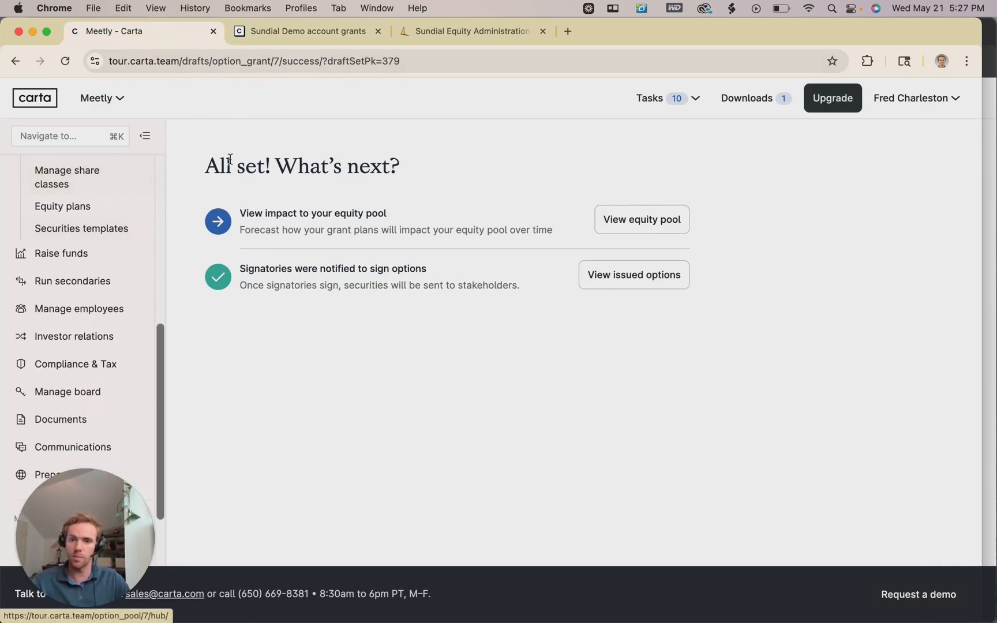
# Go back to Capboard's Equity Grants list showing Employee 3's grants, including #11758 for 150 options.
pyautogui.click(277, 31)
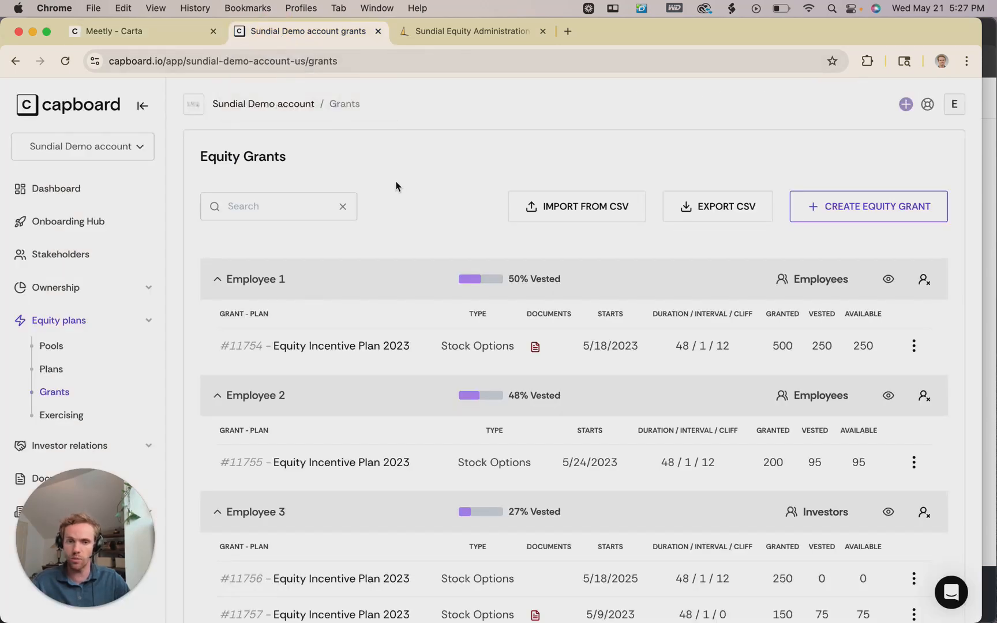
pyautogui.scroll(-3, 410, 196)
pyautogui.scroll(3, 411, 199)
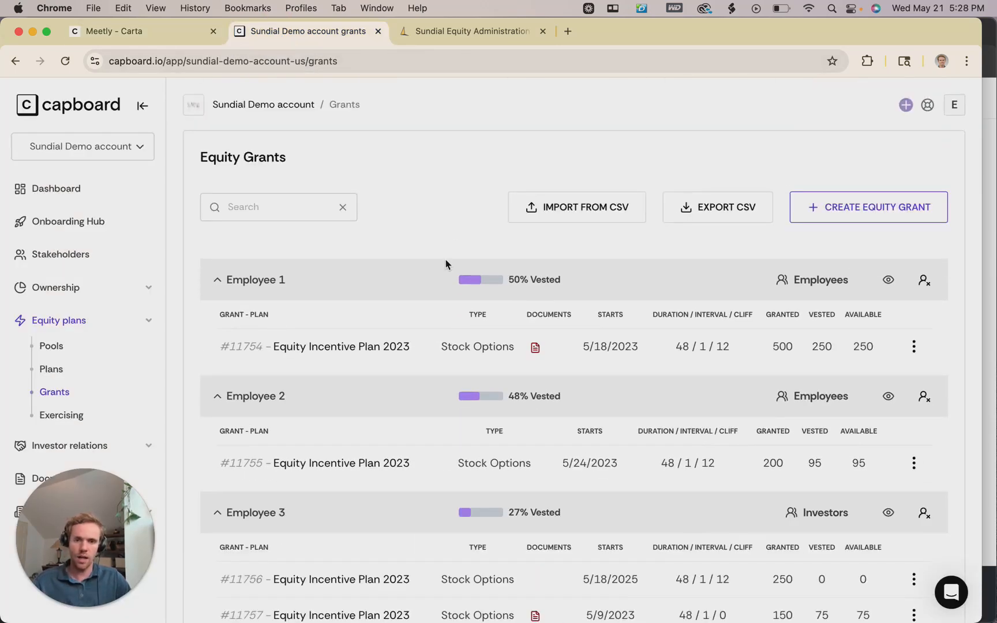
pyautogui.scroll(-3, 460, 357)
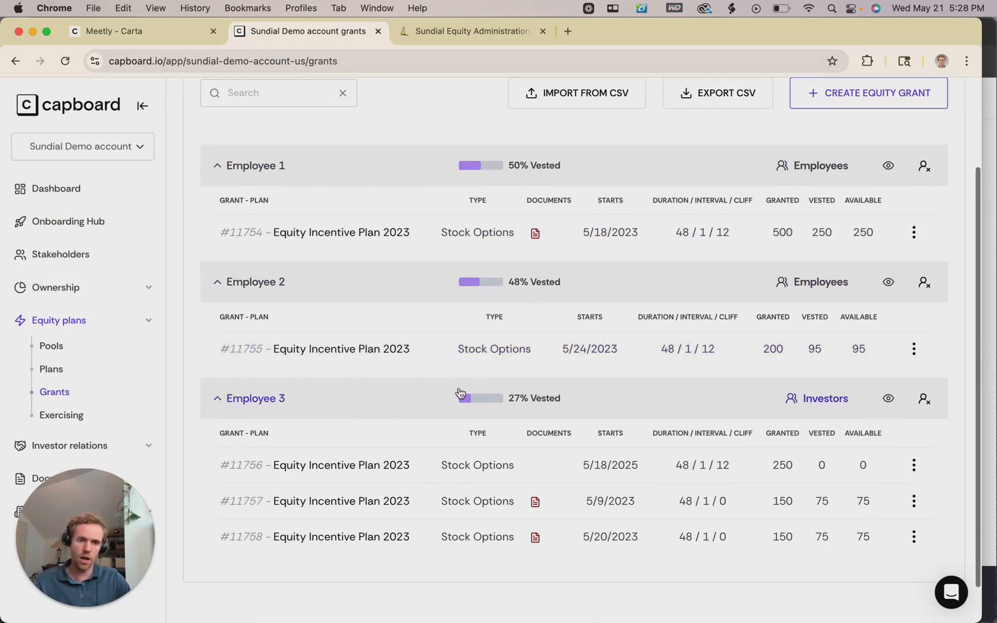
# Preview Employee 3's My equity: 550 shares granted, 150 vested, 6 shares vesting June 2025.
pyautogui.click(890, 407)
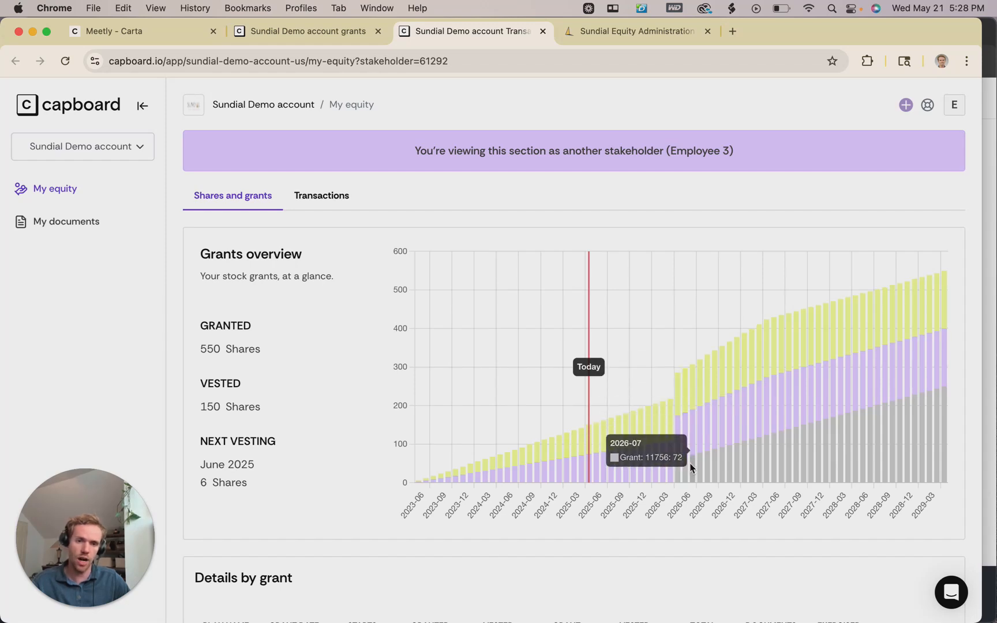
pyautogui.scroll(-2, 649, 448)
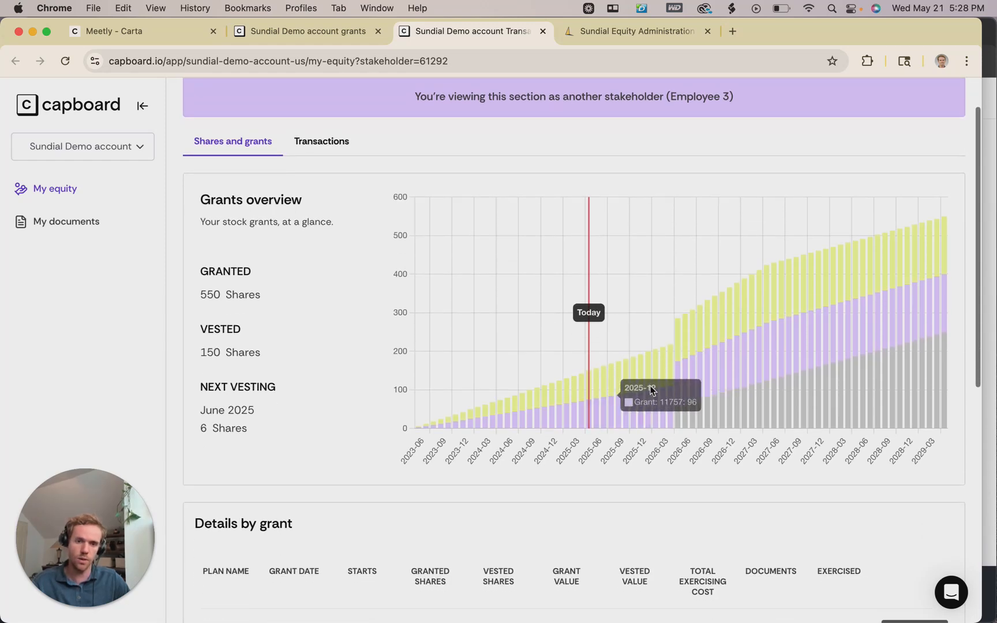
pyautogui.scroll(-1, 641, 451)
pyautogui.scroll(-2, 641, 452)
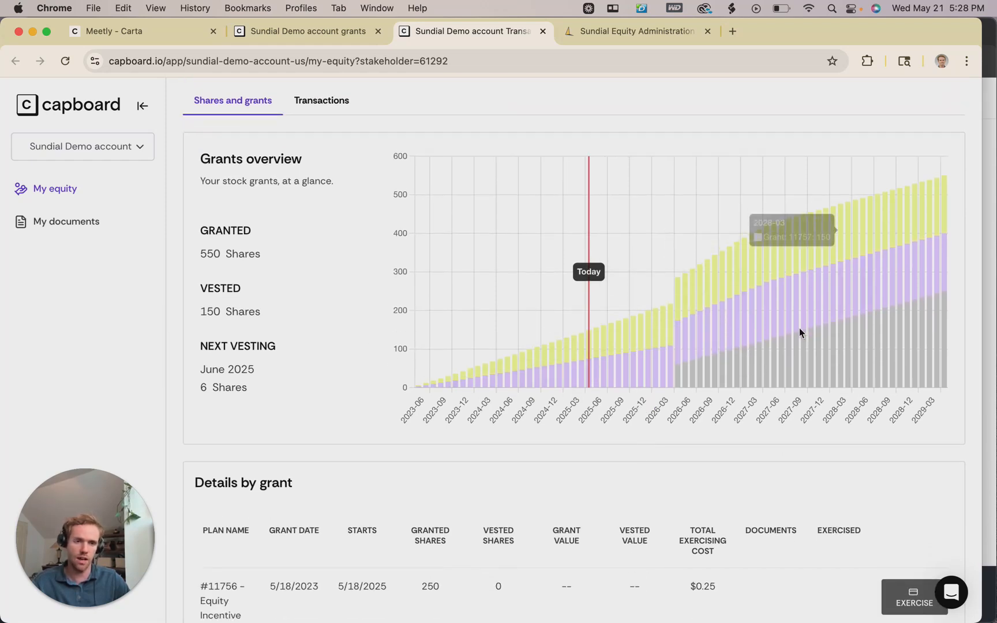
pyautogui.scroll(-4, 790, 340)
pyautogui.scroll(-10, 765, 335)
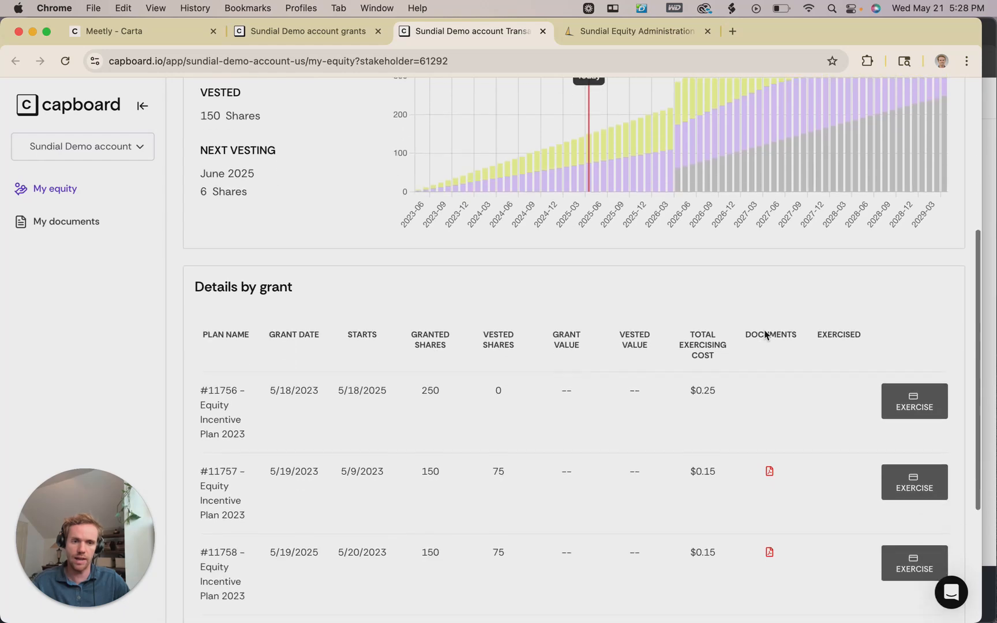
pyautogui.scroll(5, 767, 335)
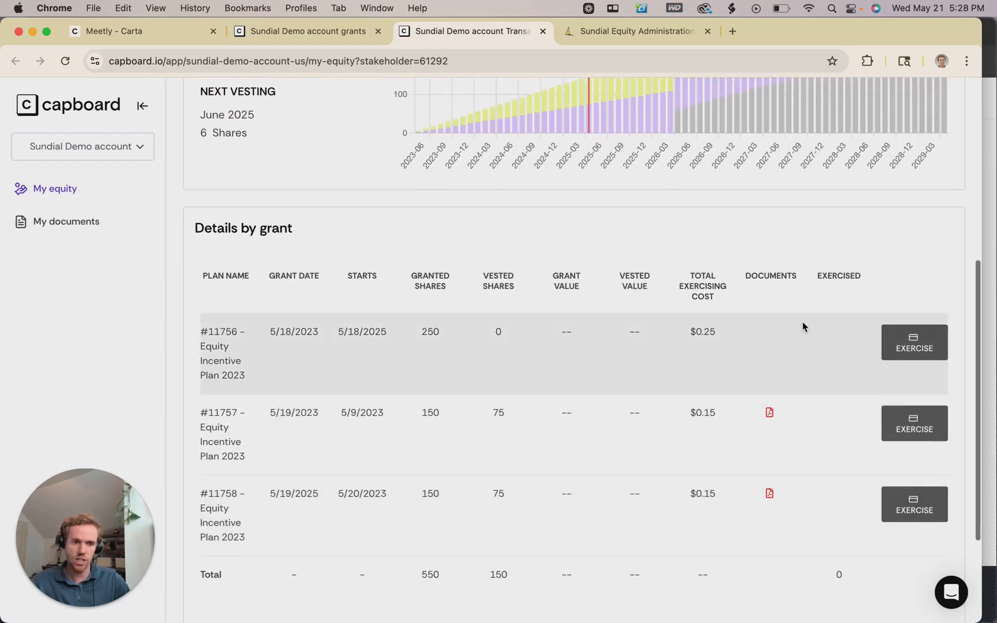
pyautogui.scroll(8, 340, 297)
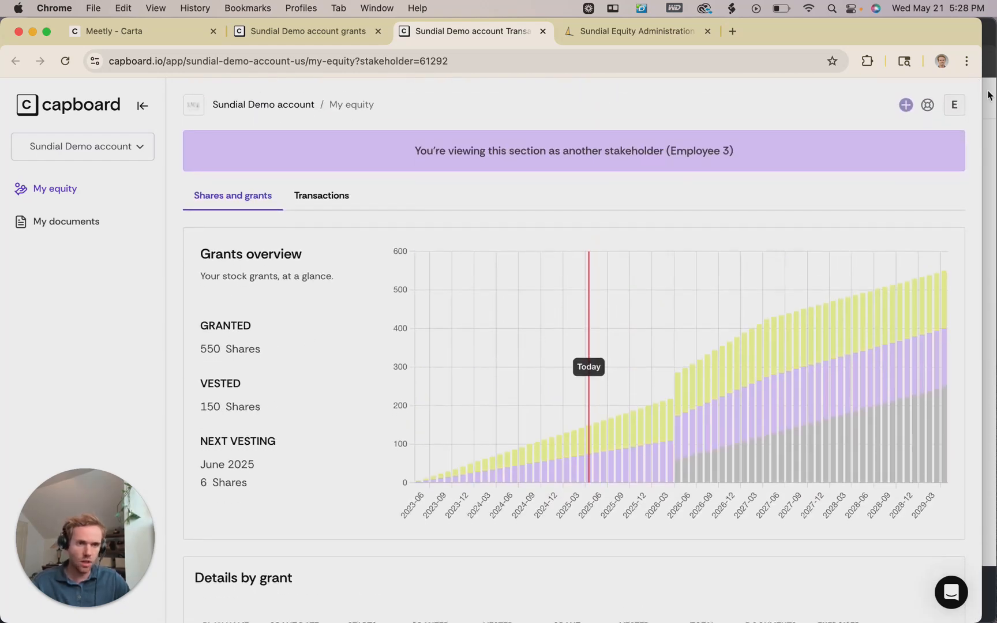
# Review the stakeholder's Chilli Crab.io options overview and vesting schedule in Carta's incognito window.
pyautogui.click(988, 95)
pyautogui.scroll(5, 565, 260)
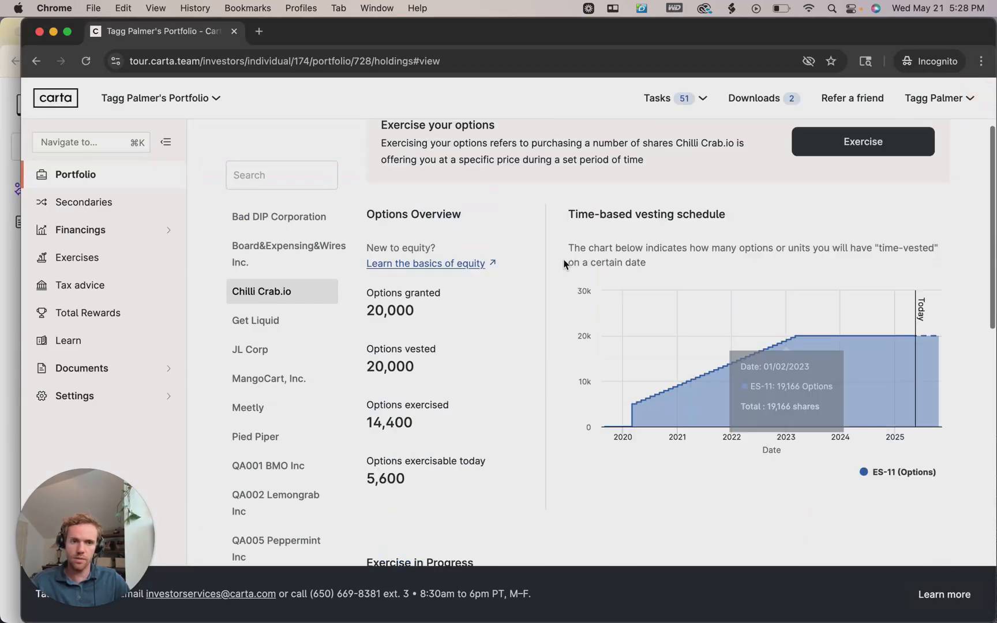
pyautogui.scroll(-3, 563, 286)
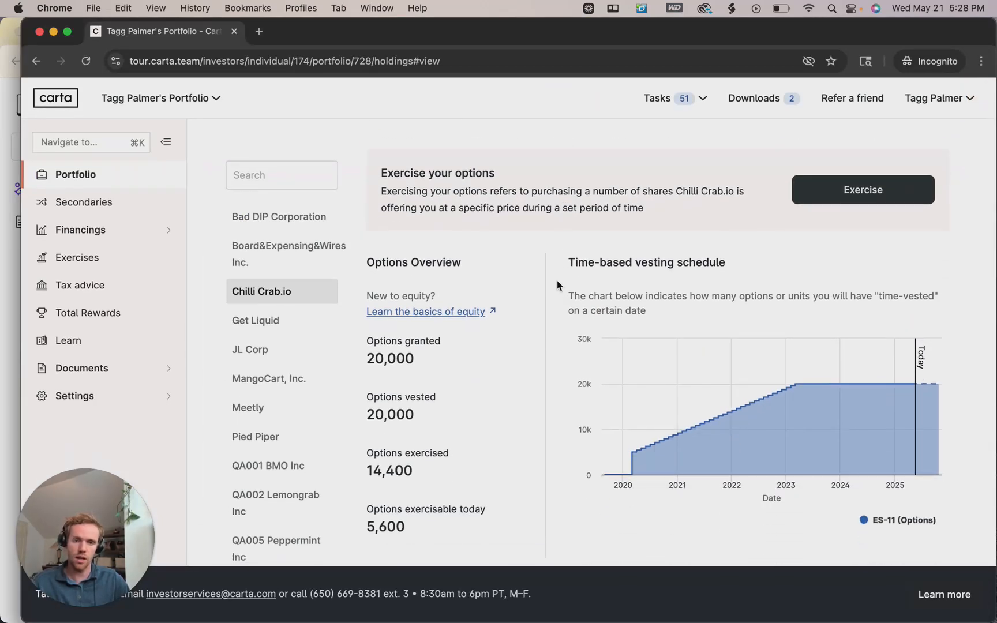
pyautogui.scroll(-2, 554, 284)
pyautogui.scroll(-2, 529, 260)
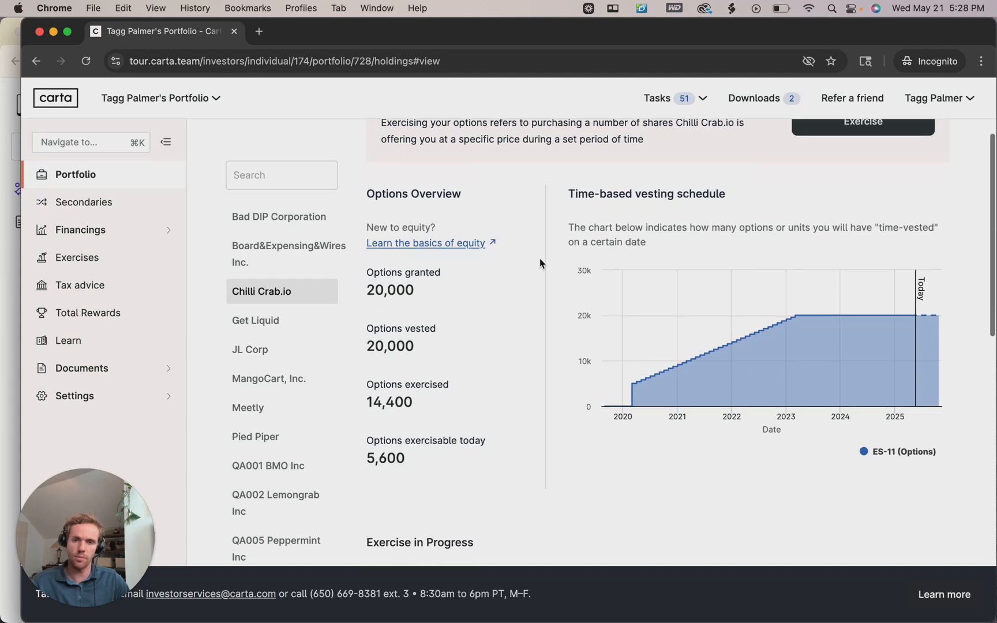
pyautogui.scroll(5, 540, 258)
pyautogui.scroll(-6, 540, 258)
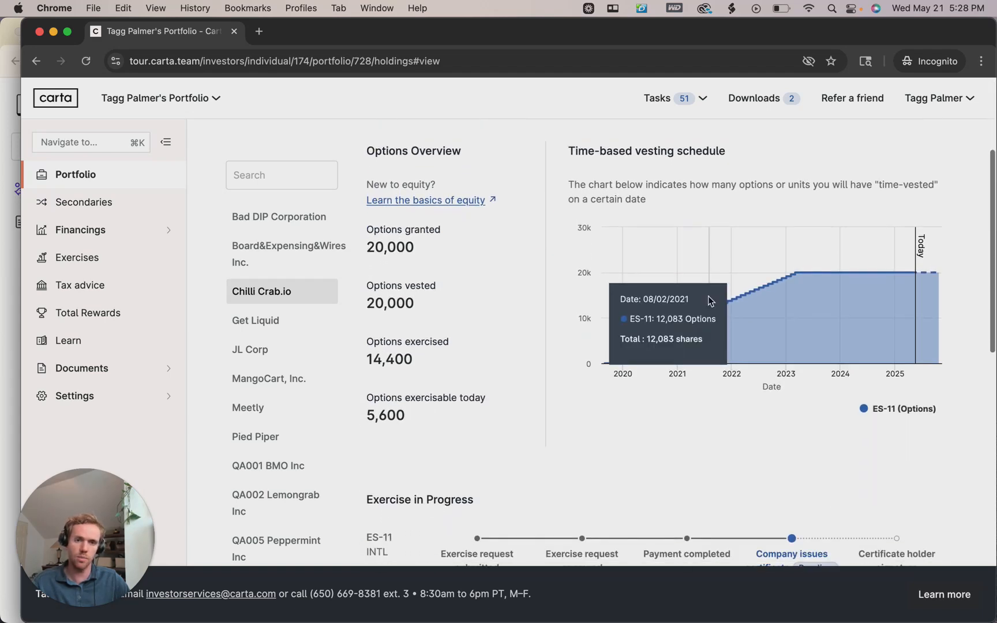
pyautogui.scroll(1, 743, 281)
pyautogui.scroll(3, 740, 270)
pyautogui.scroll(-10, 740, 270)
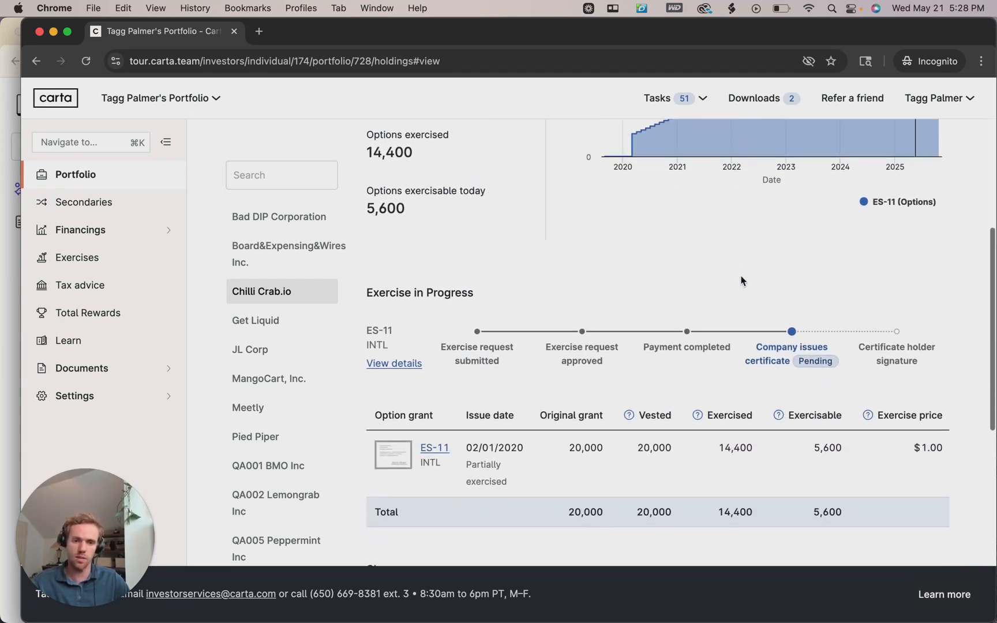
pyautogui.scroll(8, 577, 259)
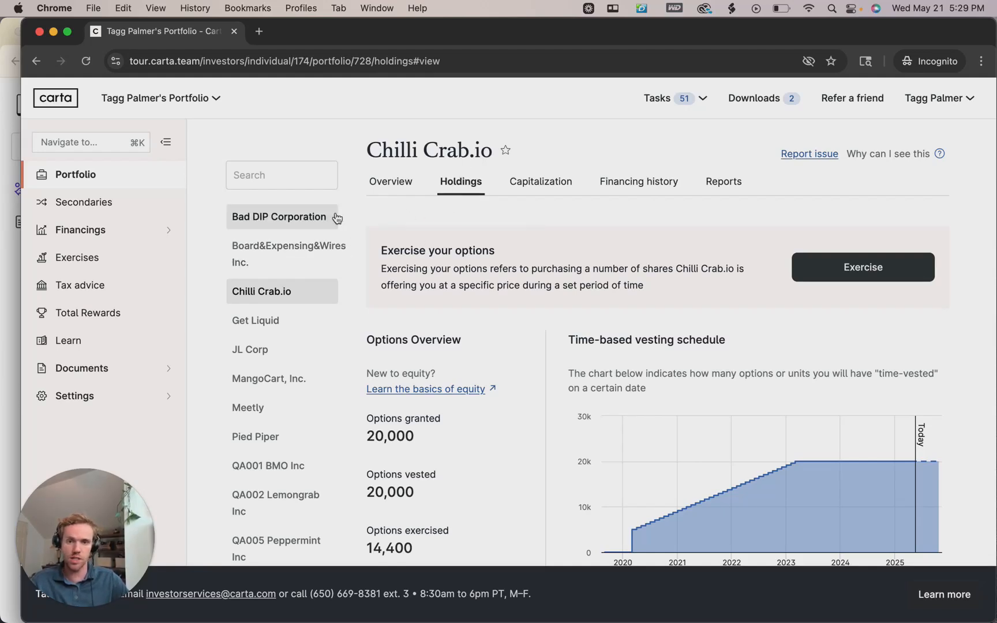
pyautogui.scroll(-2, 271, 292)
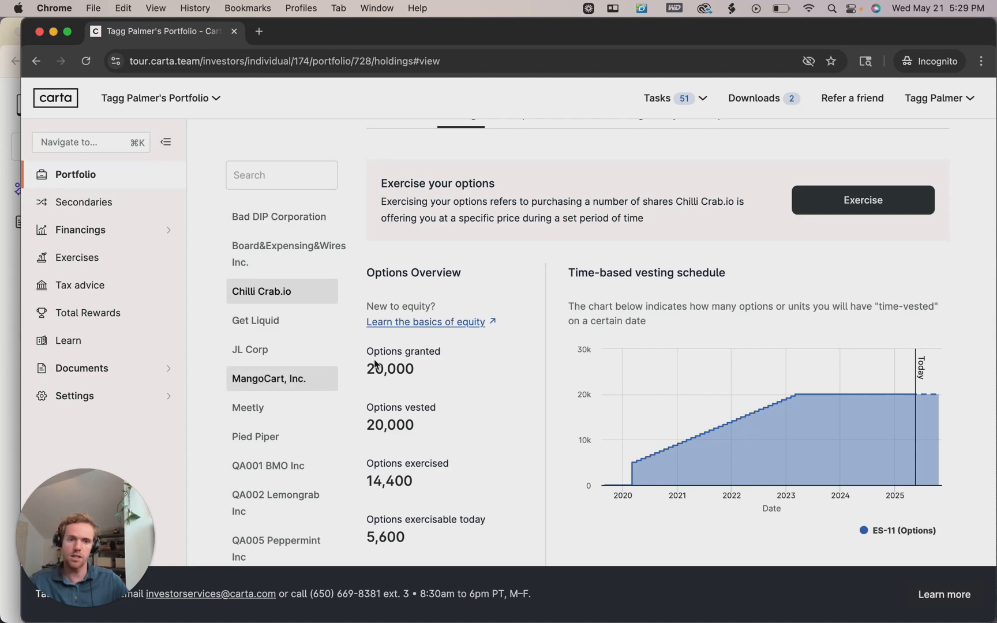
# Return to Chrome and bring up the Sundial Equity Administration homepage.
pyautogui.scroll(2, 445, 349)
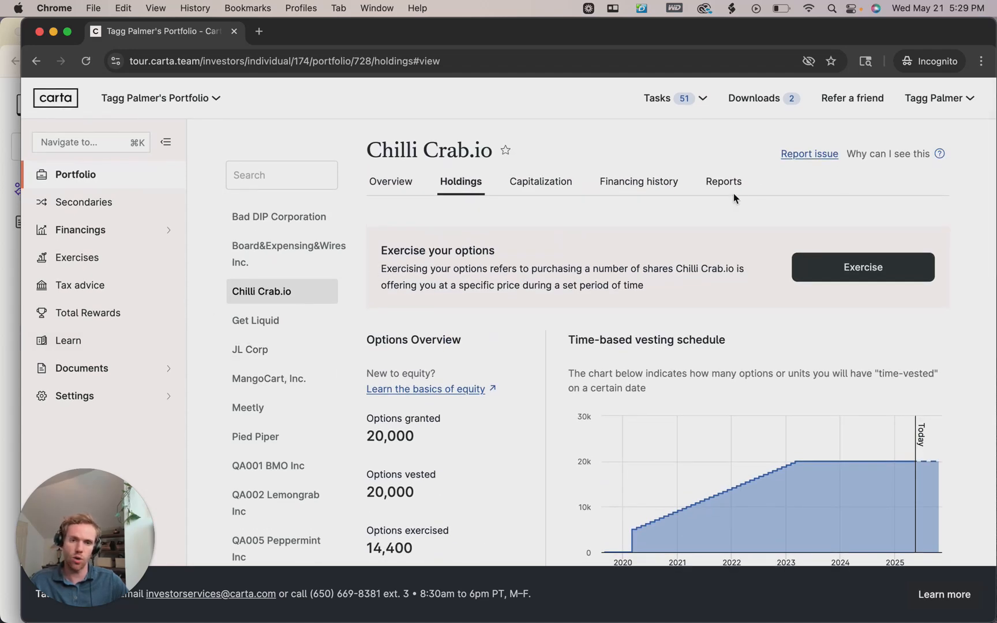
pyautogui.click(9, 139)
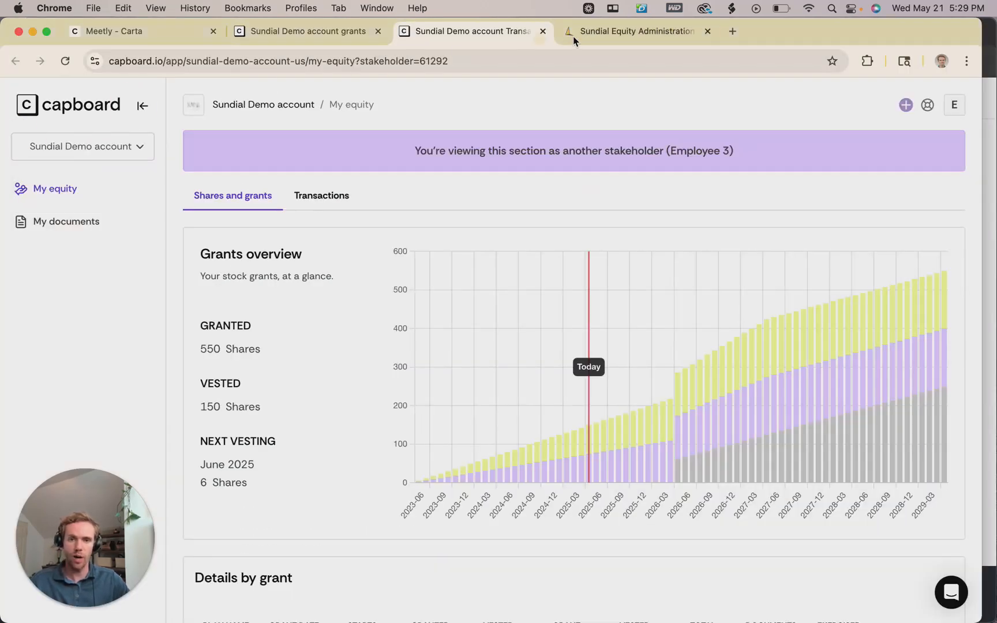
pyautogui.click(605, 33)
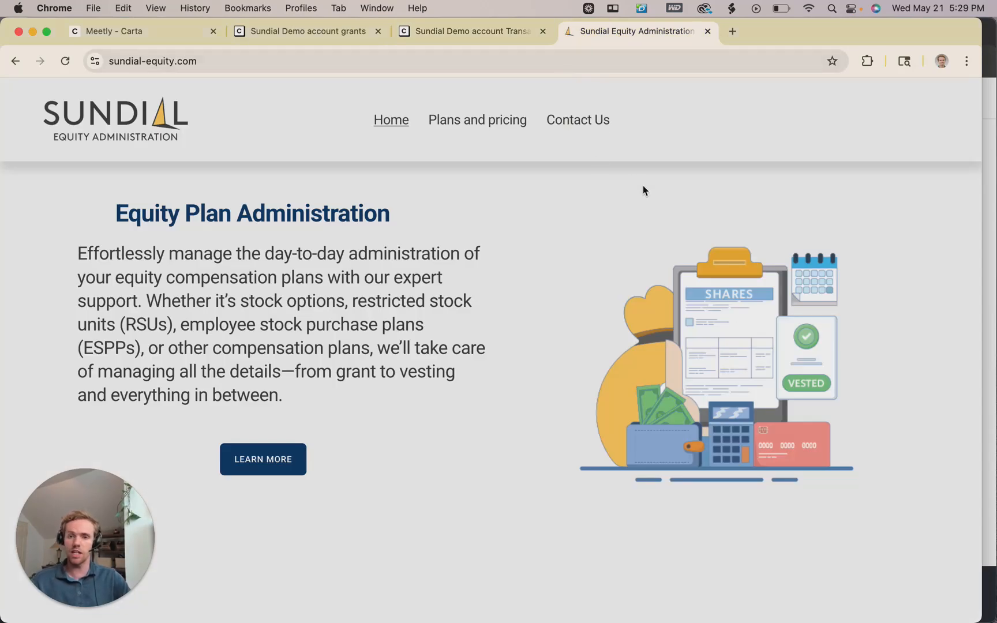